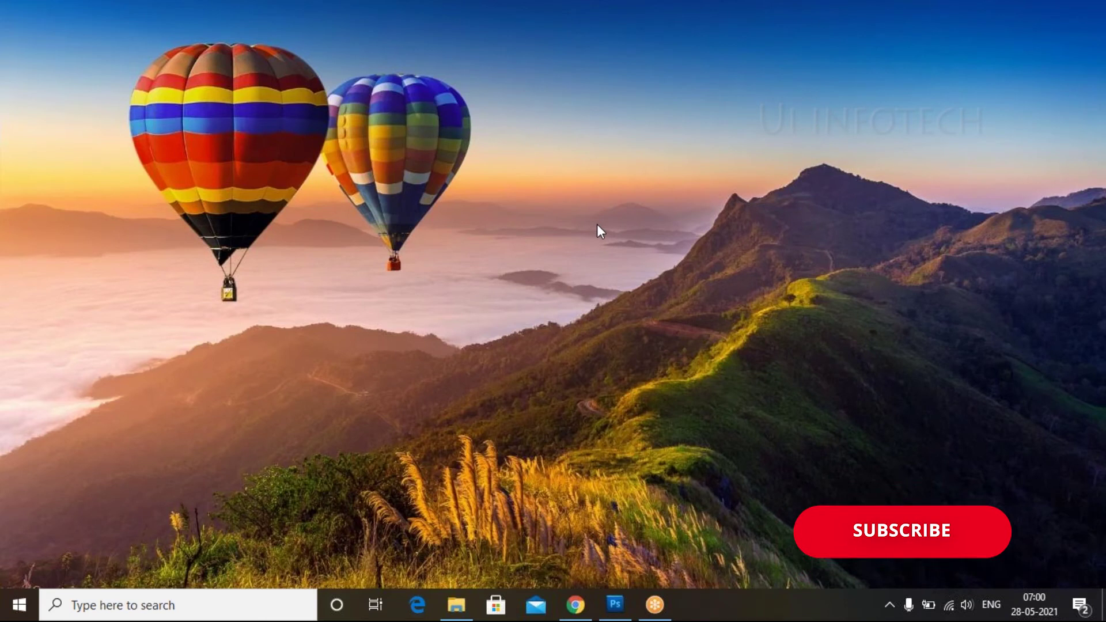
Switch to Photoshop and create a 1920 x 1080 pixel document at 200 pixels/inch, RGB color, with a white background.
left_click(614, 604)
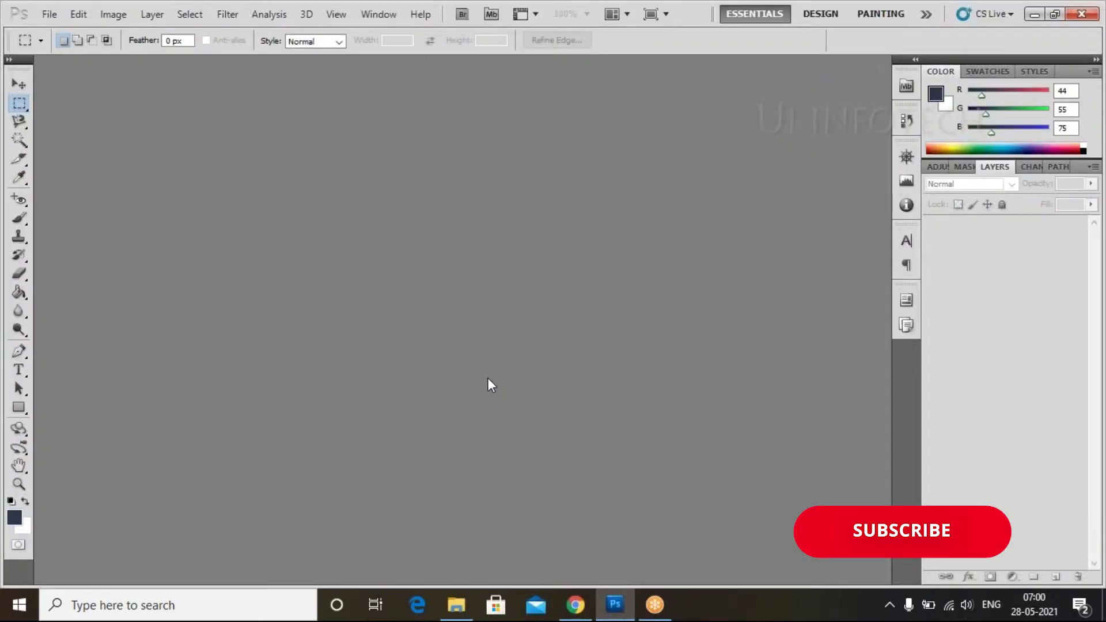
left_click(57, 14)
left_click(61, 31)
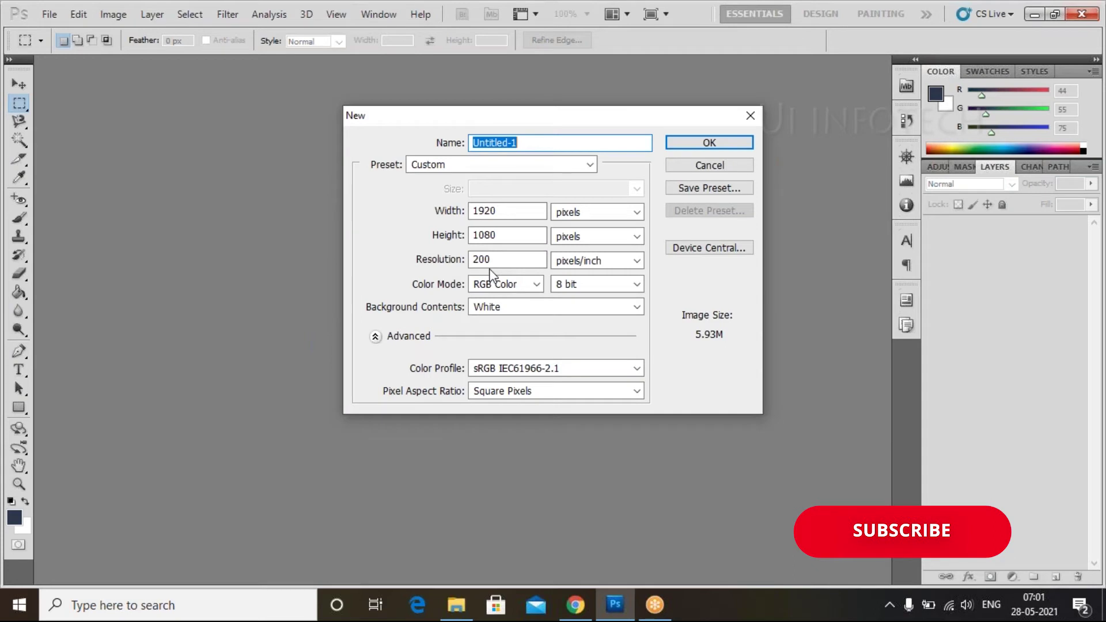
left_click(723, 145)
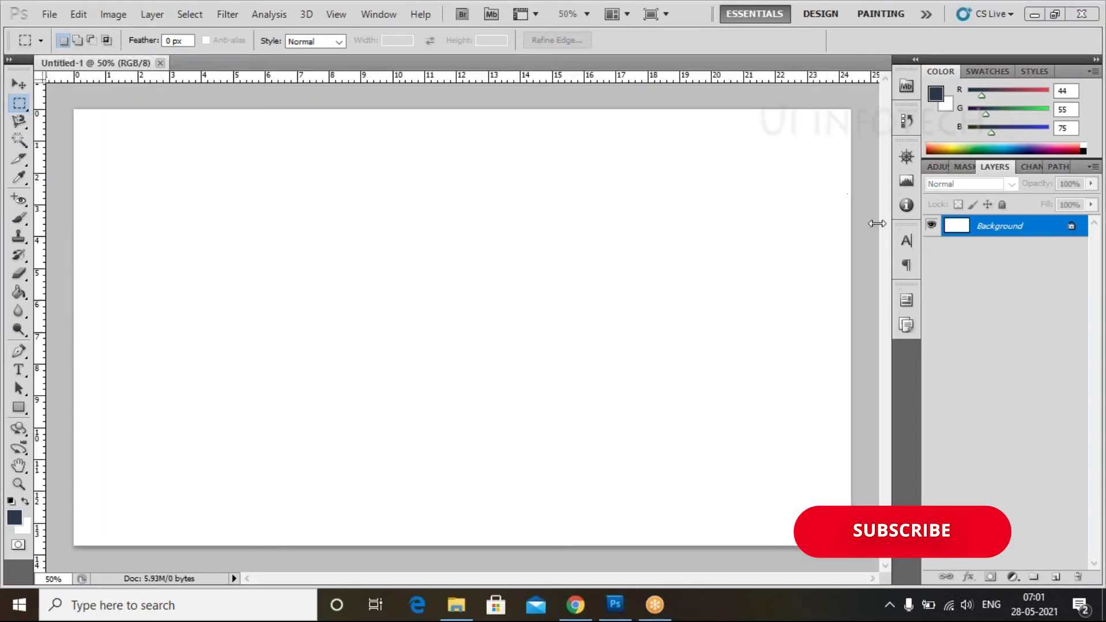
Convert the locked Background into a regular layer named Layer 0.
left_click(994, 226)
double_click(993, 227)
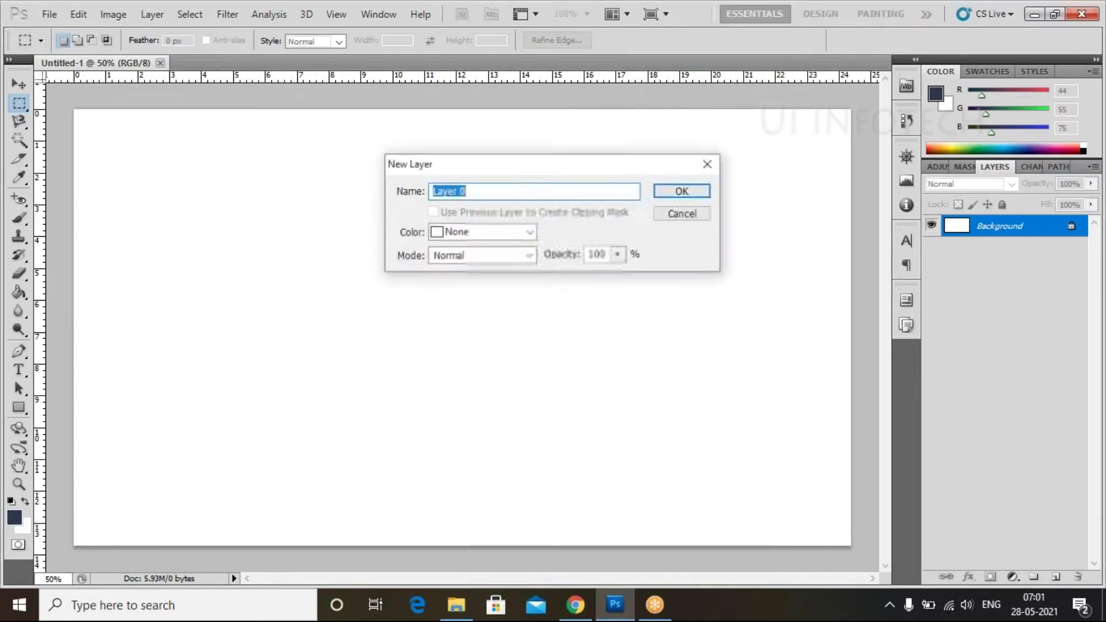
left_click(700, 193)
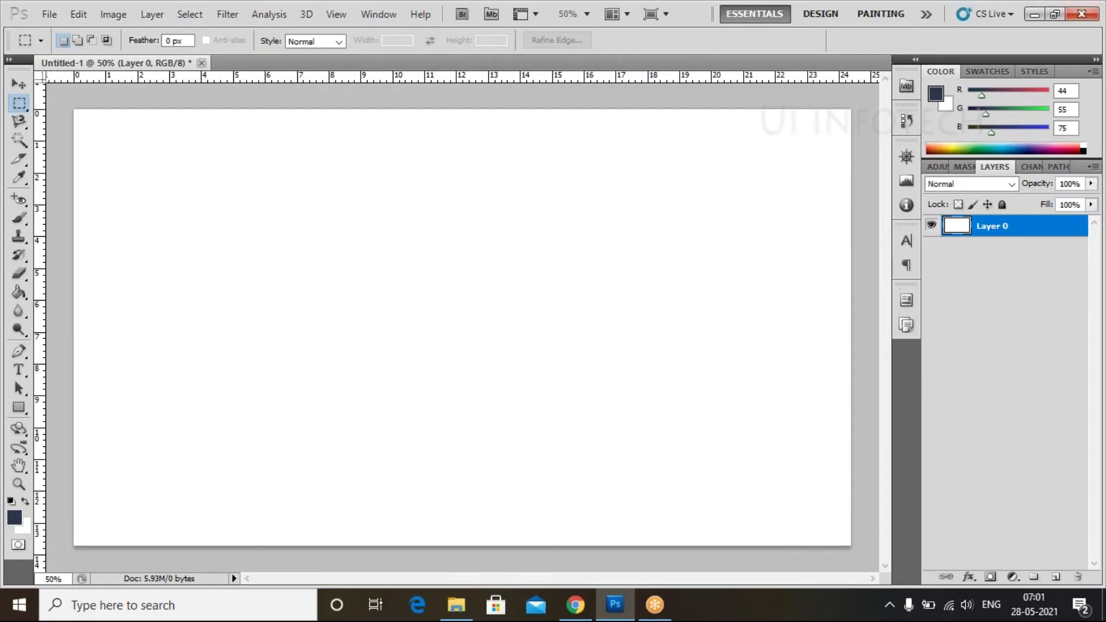
Draw a rectangle shape about 8 cm wide and 4 cm high near the upper-right corner of the canvas.
left_click(16, 411)
left_click(82, 406)
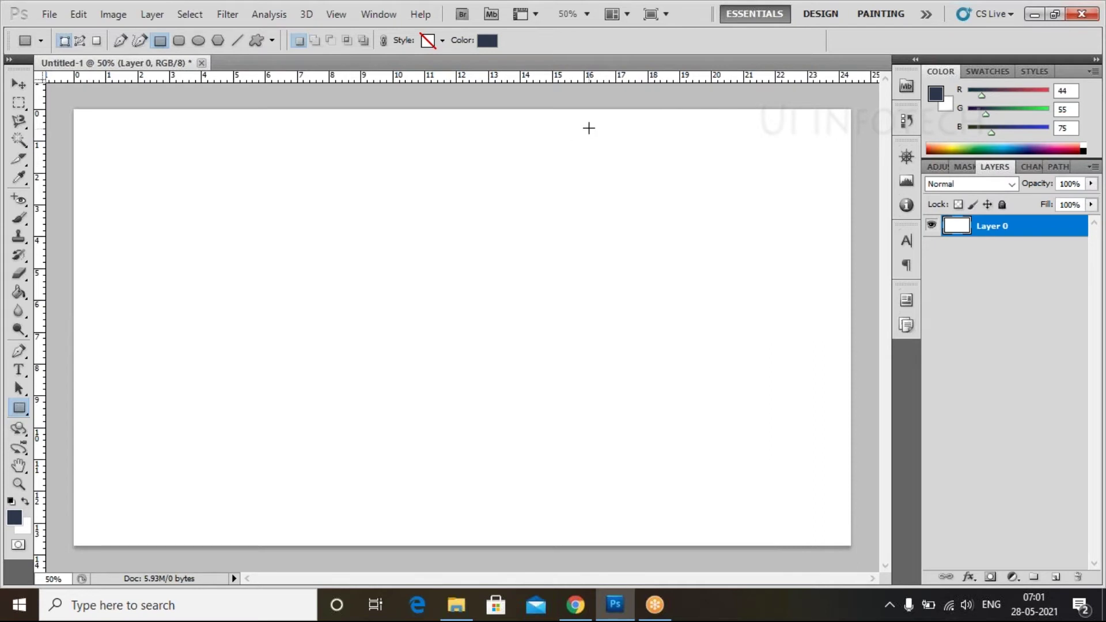
left_click_drag(553, 131, 802, 263)
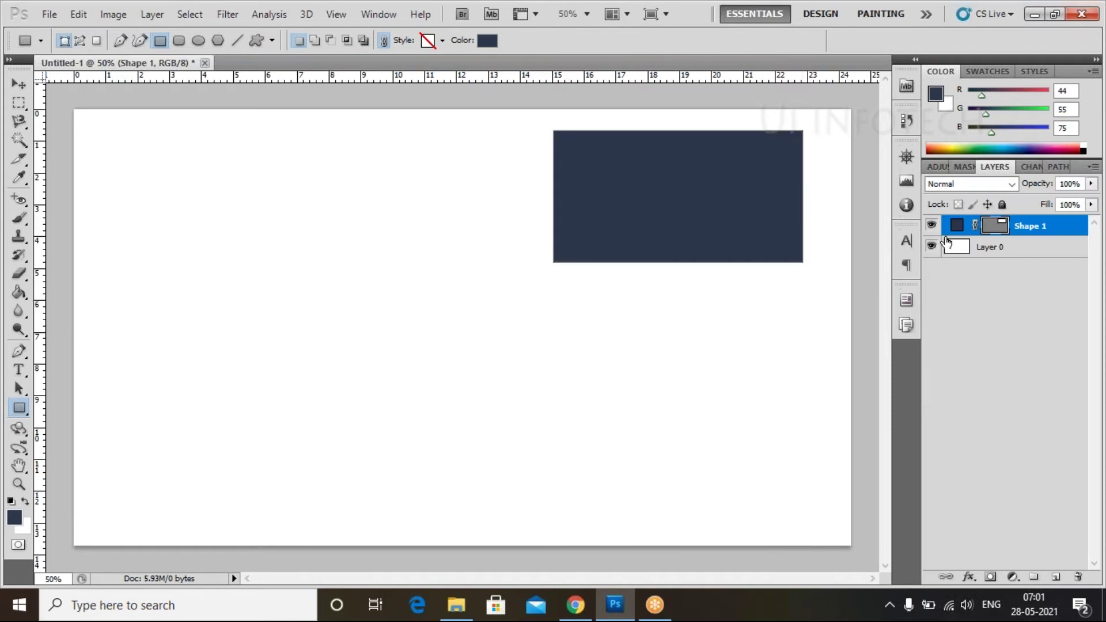
Set the rectangle's fill to blue #0240b1.
left_click(969, 577)
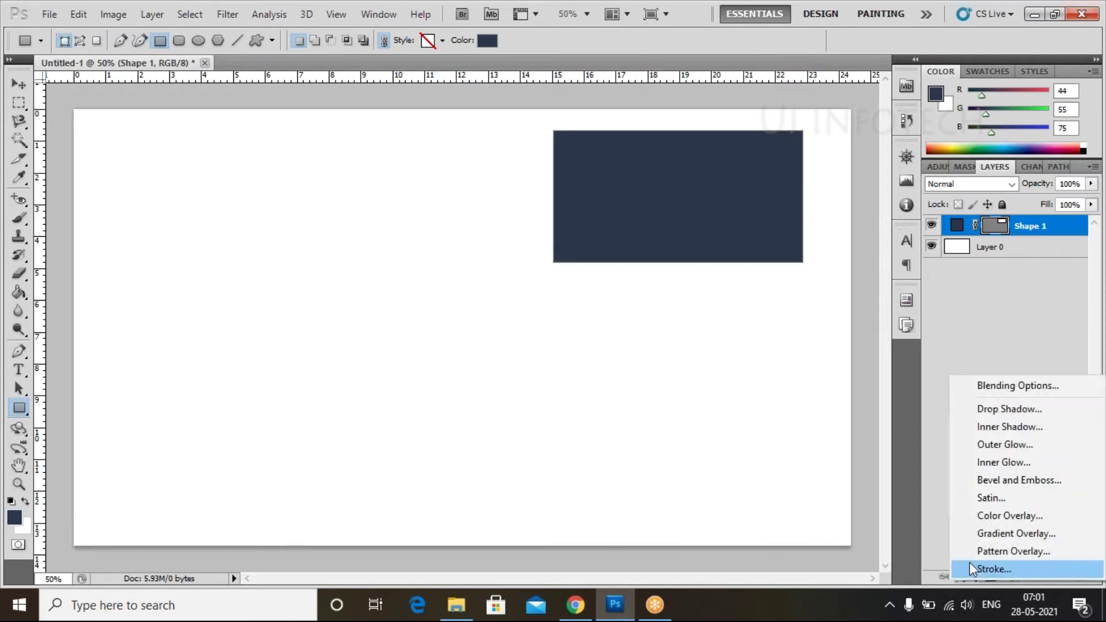
left_click(958, 297)
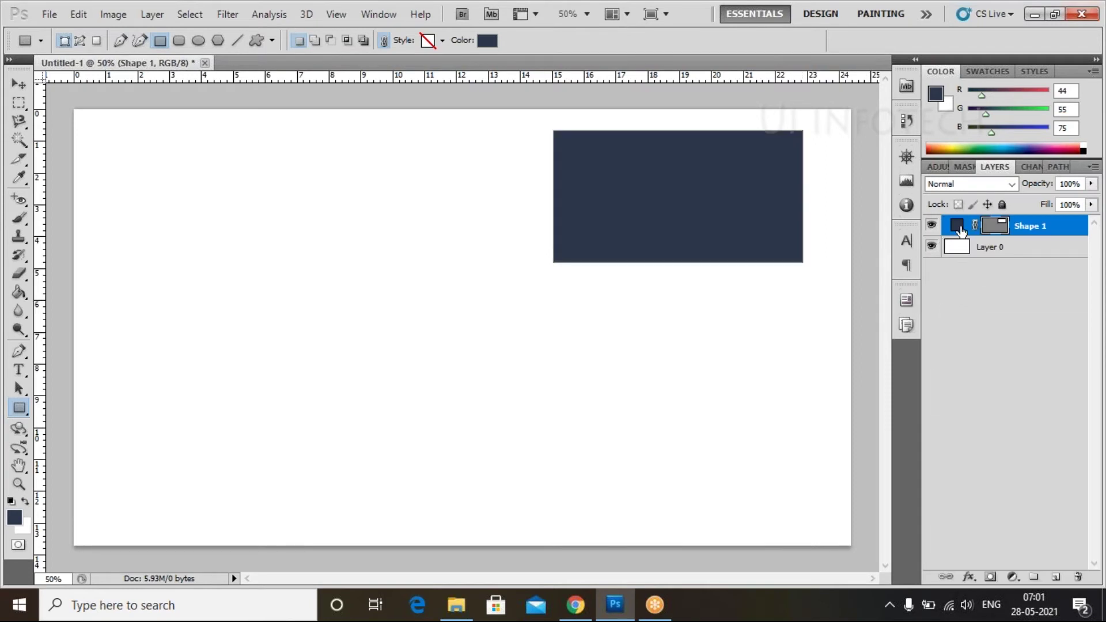
double_click(959, 227)
left_click(827, 331)
type("2")
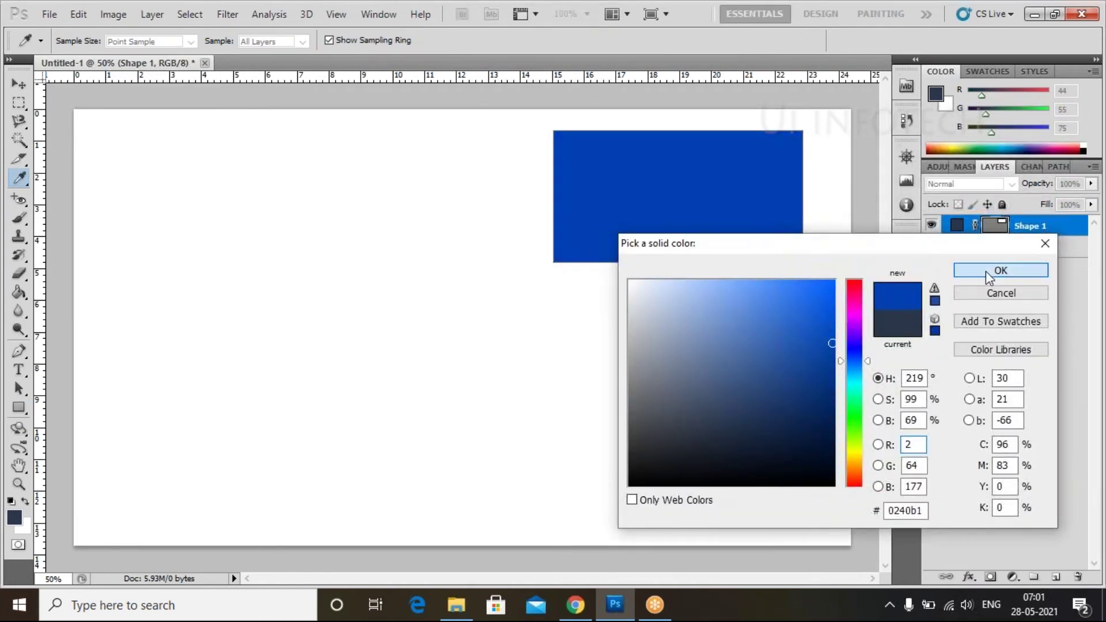
left_click(986, 270)
left_click(1027, 225)
Duplicate the blue rectangle and place the copy in the lower-left area of the canvas.
key("v")
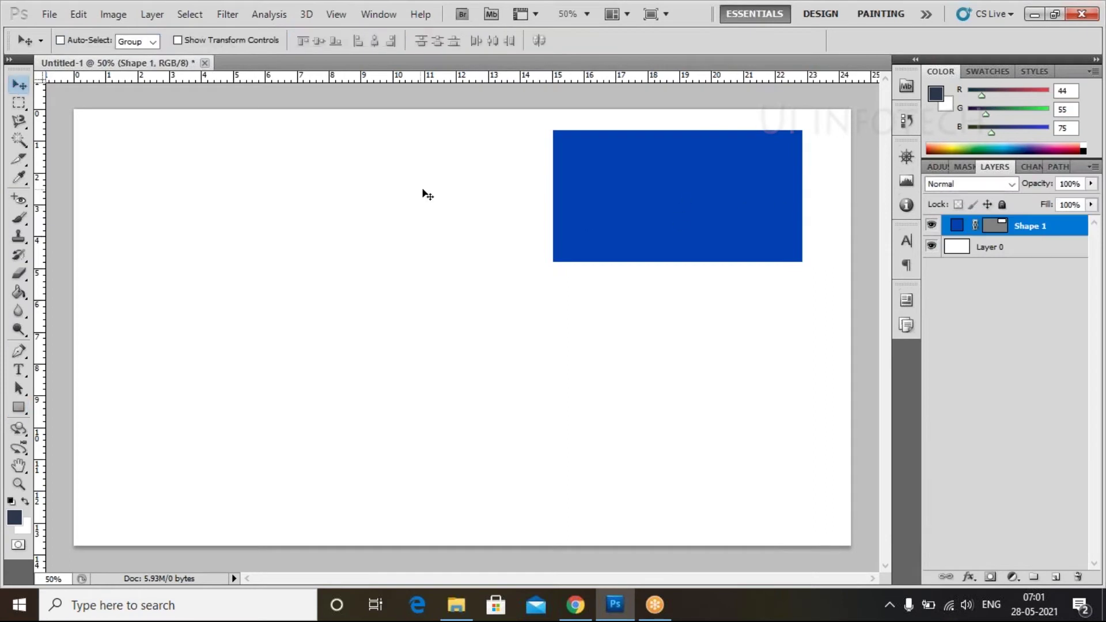
key("alt")
left_click_drag(649, 199, 260, 456)
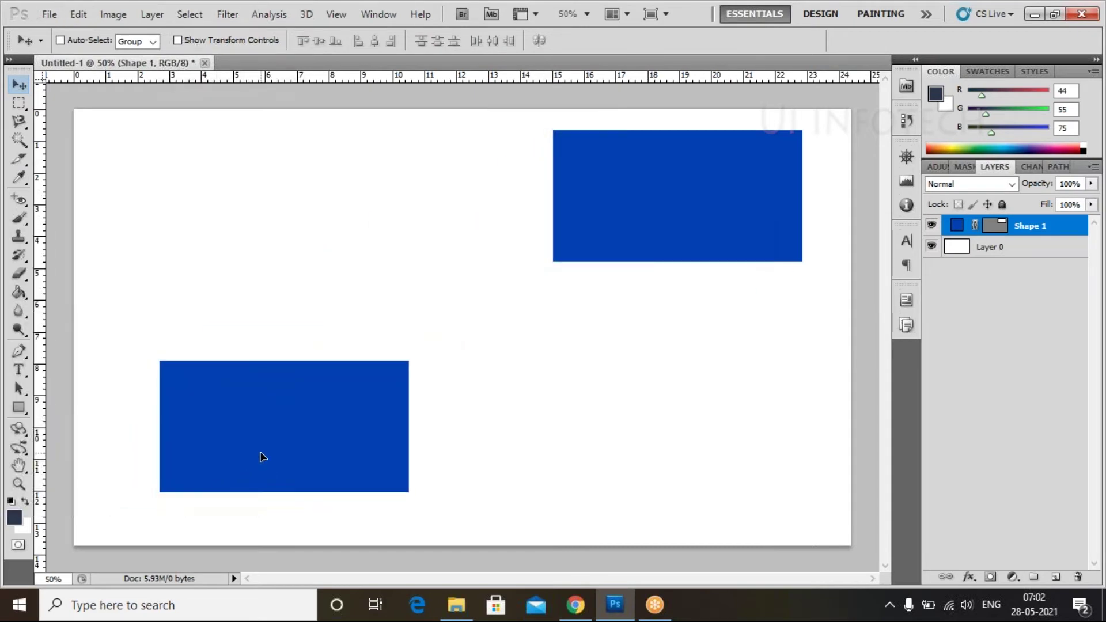
Set the copied rectangle's fill to pink #e70474 and deselect its layer.
double_click(956, 231)
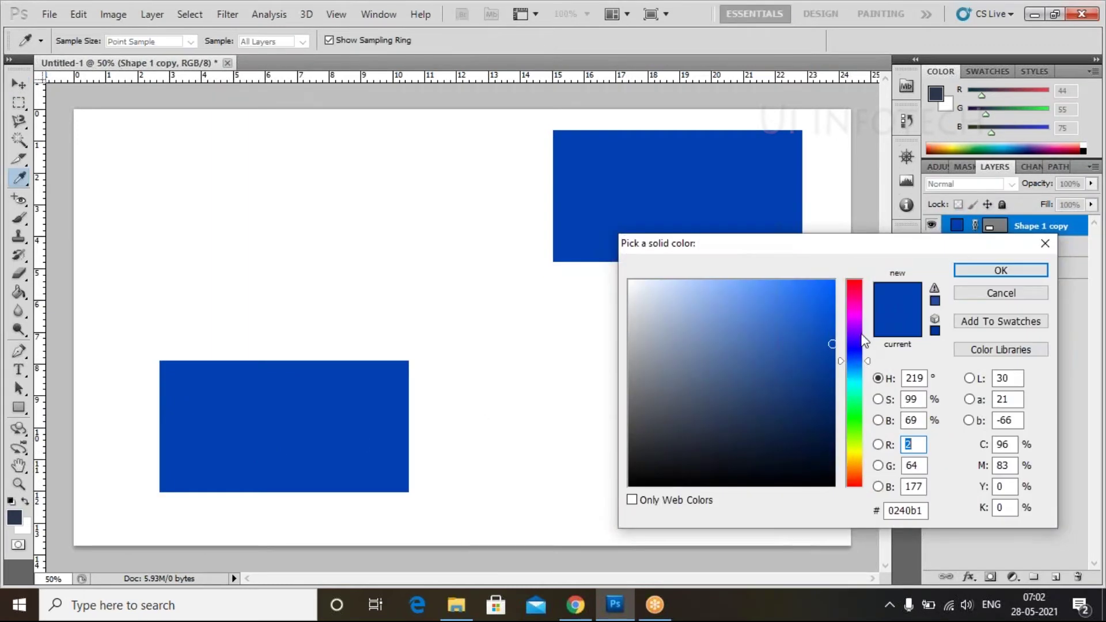
left_click_drag(855, 329, 853, 297)
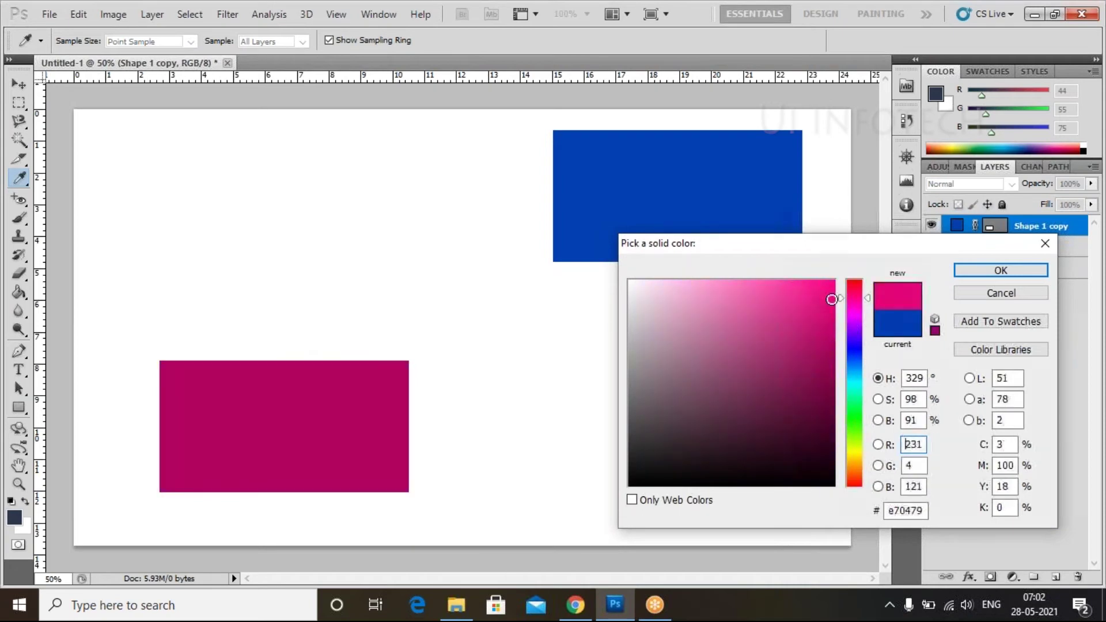
left_click(832, 299)
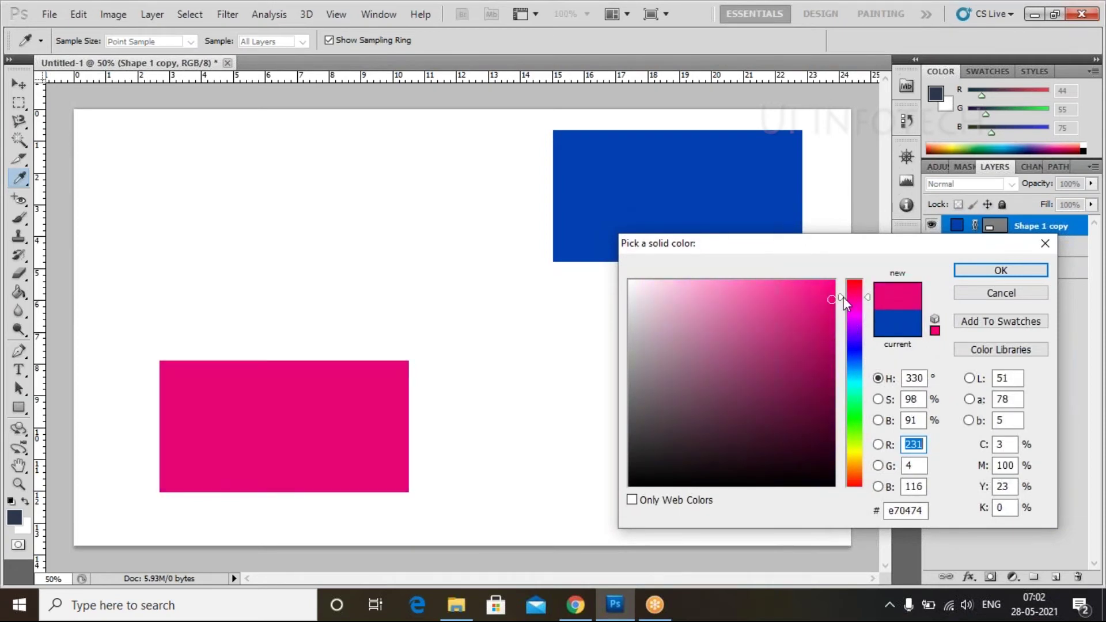
left_click(957, 272)
left_click(945, 384)
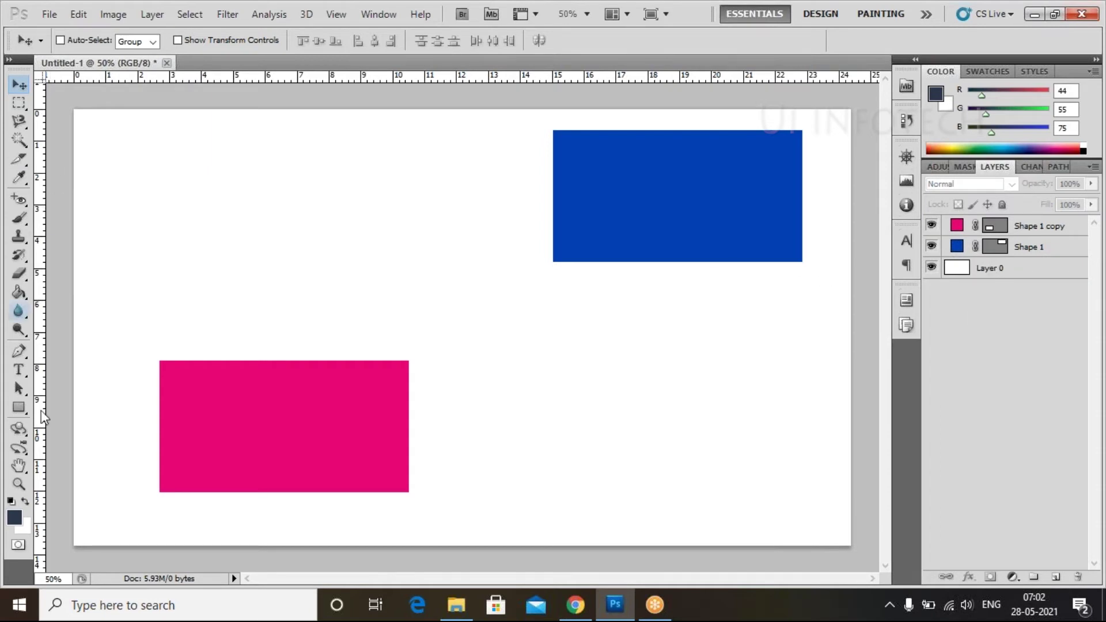
Place vertical guides at the blue rectangle's right edge and about 1.6 cm from the canvas's left edge, and align the pink rectangle to the left guide.
left_click_drag(44, 124, 803, 220)
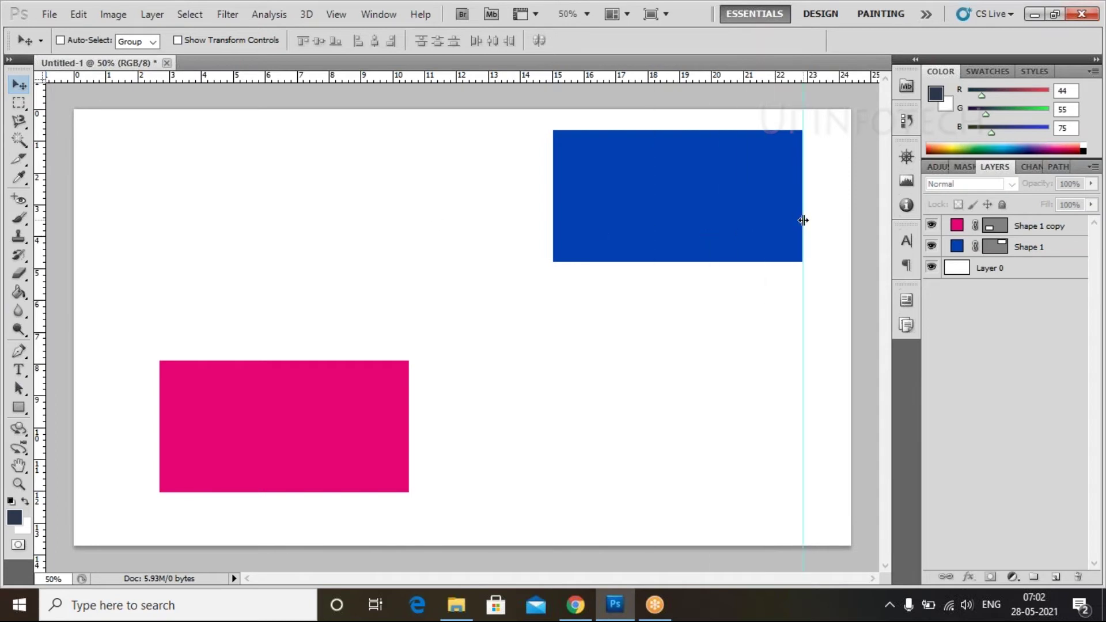
left_click_drag(44, 206, 126, 217)
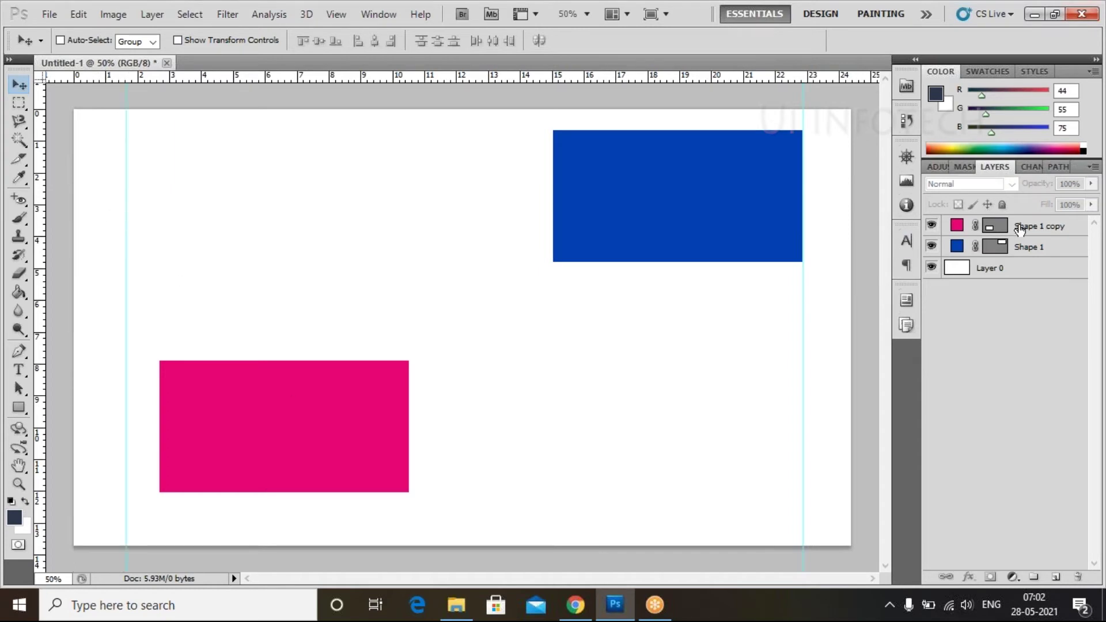
left_click(989, 232)
left_click_drag(386, 416, 361, 439)
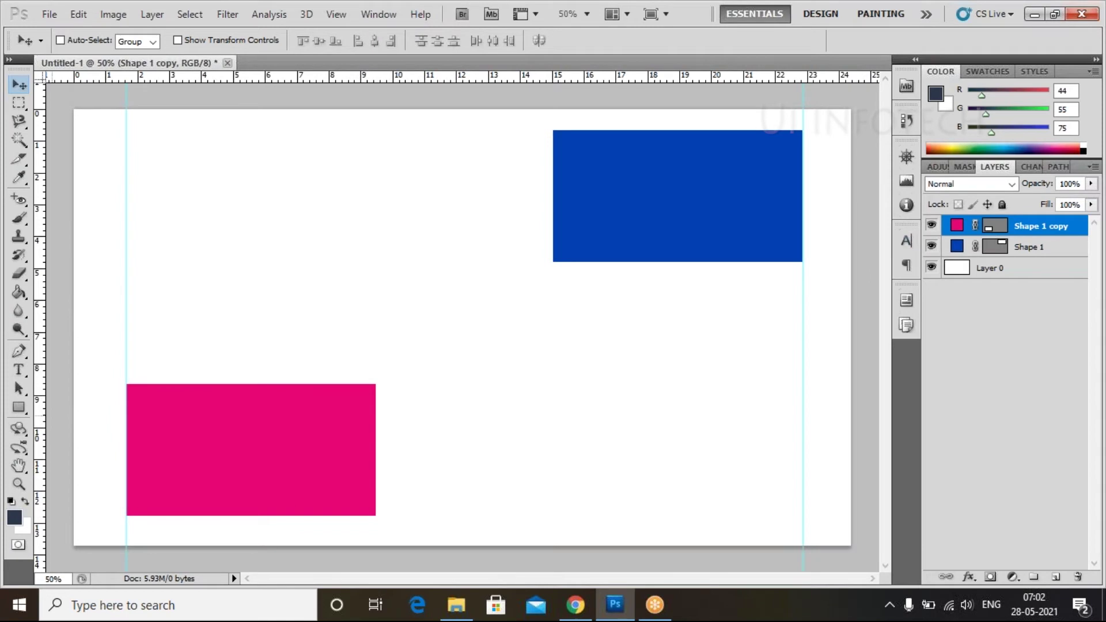
Draw a small rectangle as wide as the left margin, place it against the canvas's right edge, and align the right guide to its inner edge.
left_click_drag(19, 407, 51, 410)
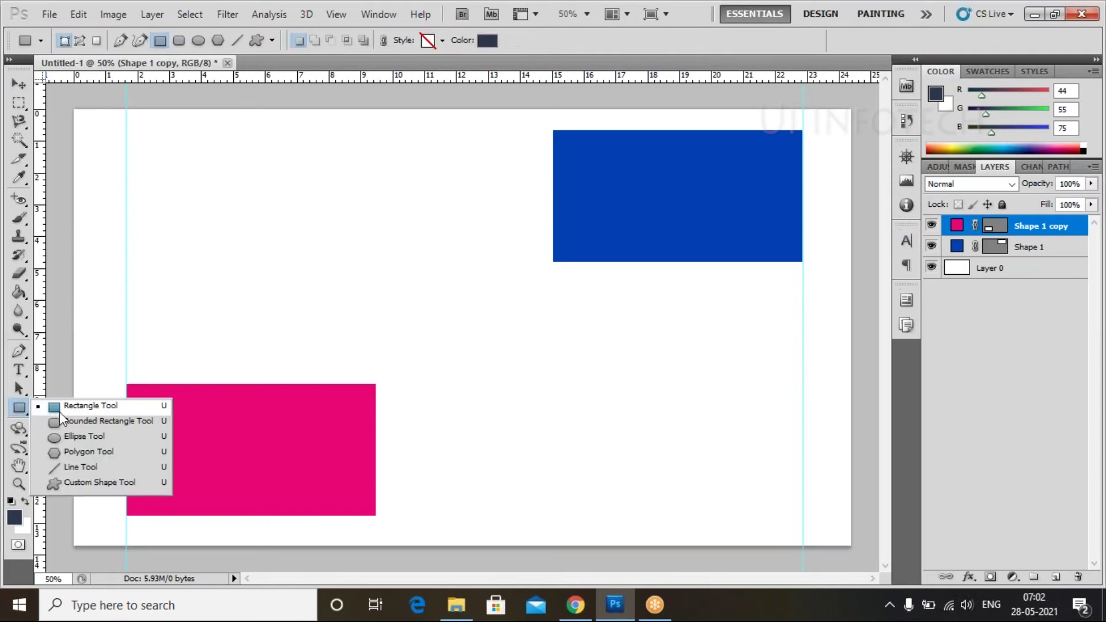
left_click(60, 409)
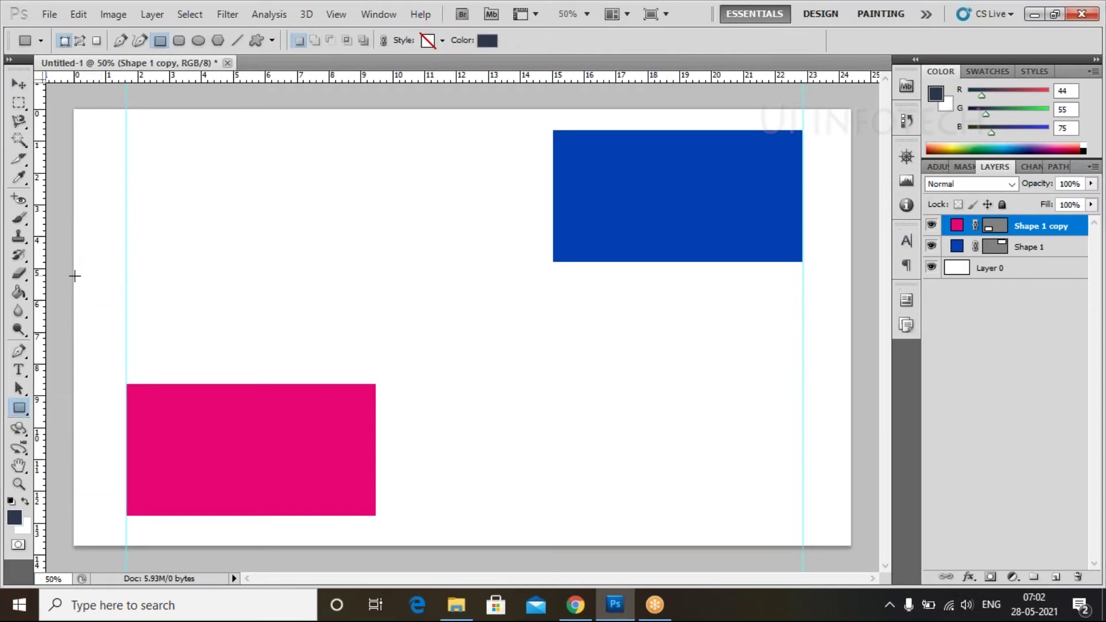
left_click_drag(73, 272, 831, 315)
key("v")
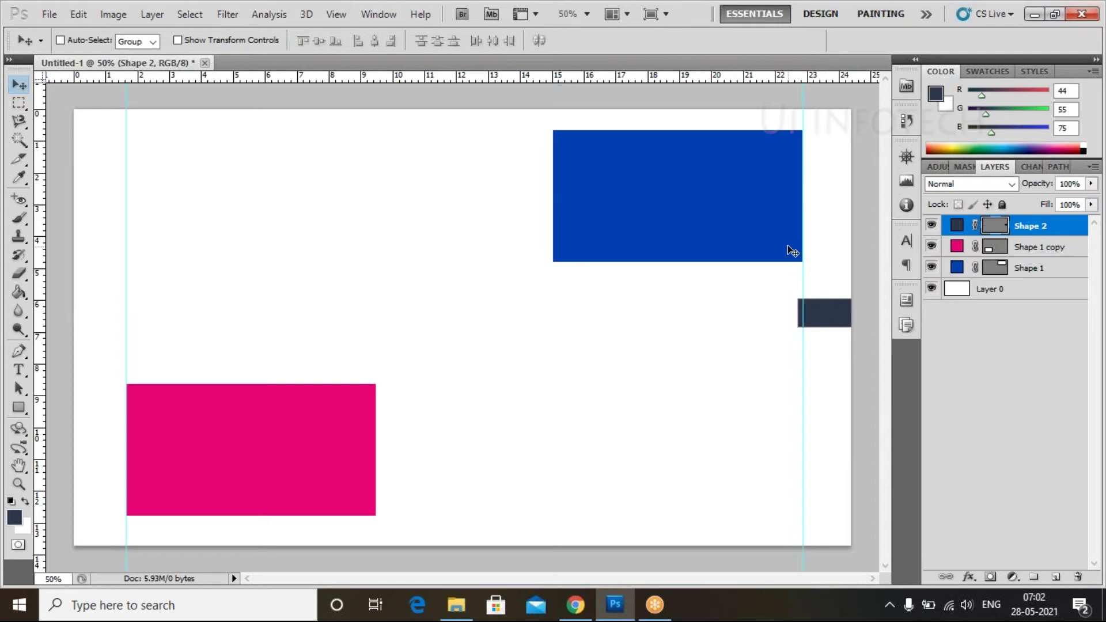
left_click_drag(801, 279, 797, 278)
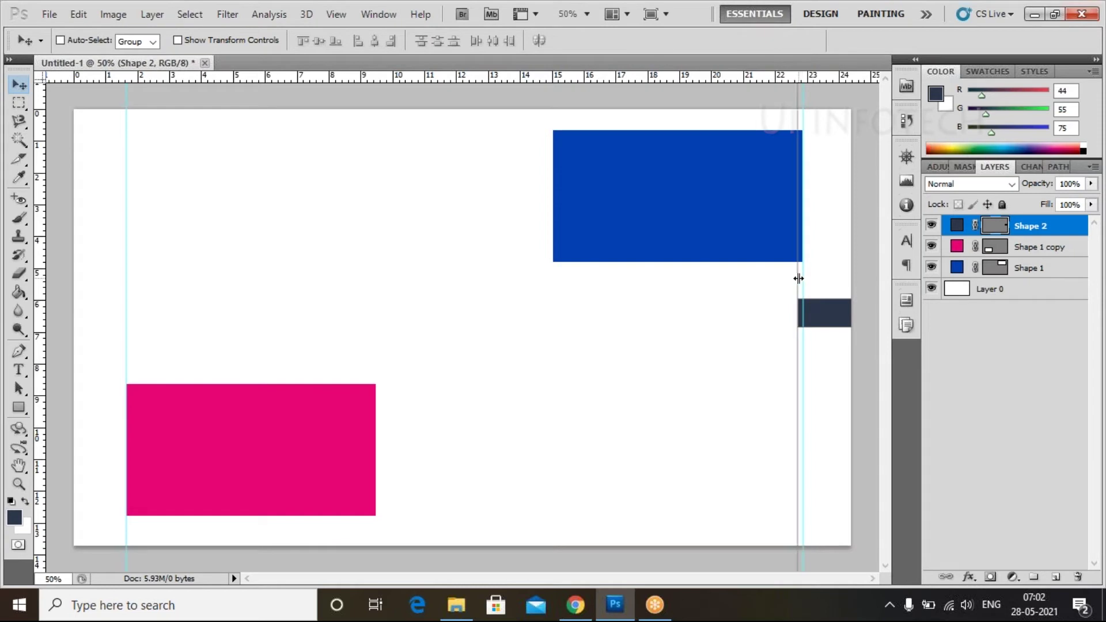
Nudge the blue rectangle left to meet the right guide.
left_click(1014, 271)
key("Left")
key("Left")
key("Left")
key("Left")
key("Left")
key("Left")
key("Left")
key("Left")
key("Left")
key("Left")
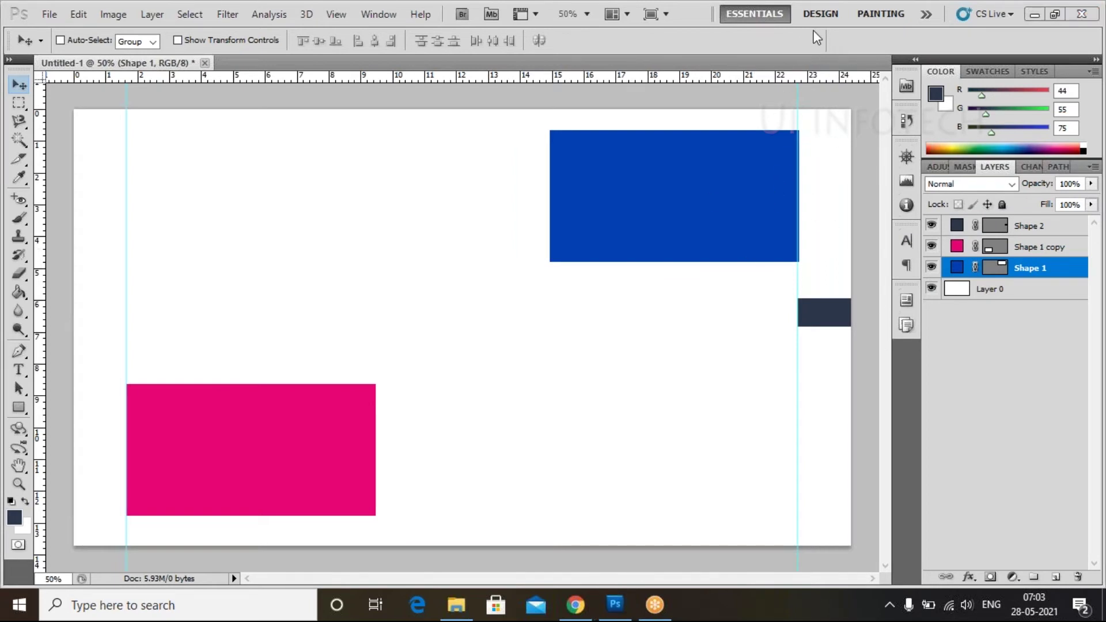
Delete the small margin-spacer rectangle and nudge the pink rectangle slightly down.
left_click(1039, 228)
key("Delete")
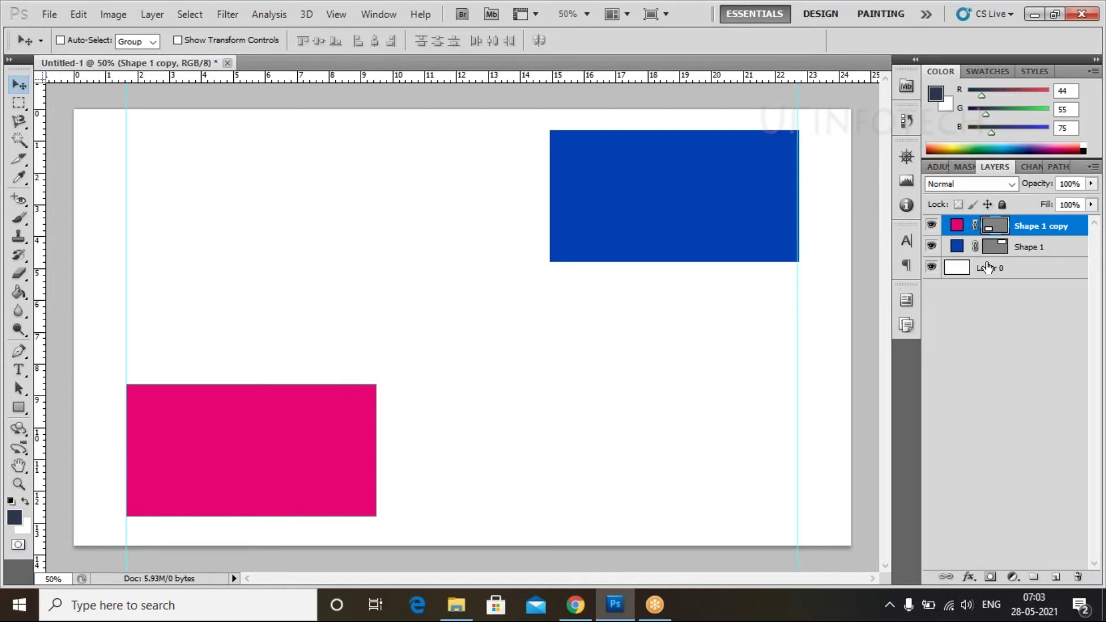
key("Down")
key("Down")
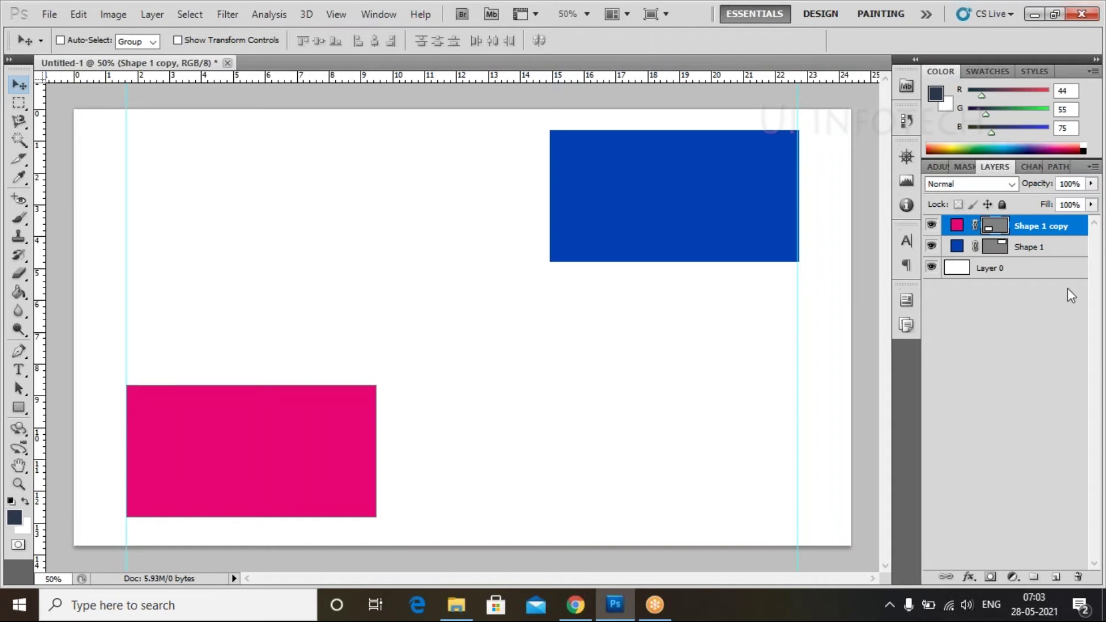
left_click(943, 355)
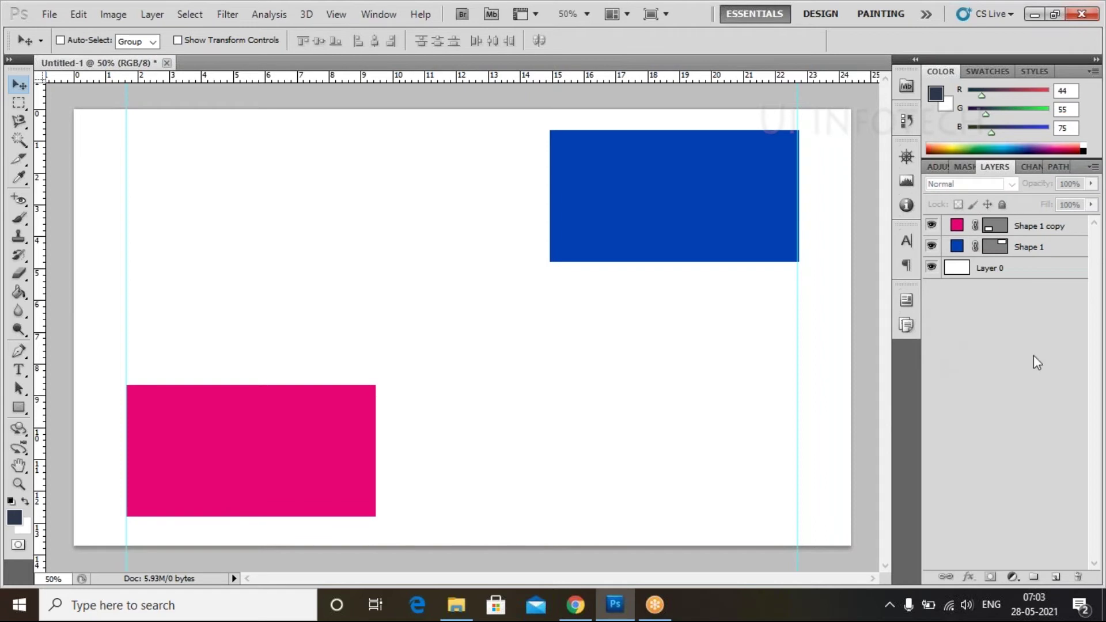
Draw a large dark rectangle about 19 cm wide and 11.5 cm high, overlapping both the blue and pink rectangles.
left_click(20, 408)
left_click(72, 405)
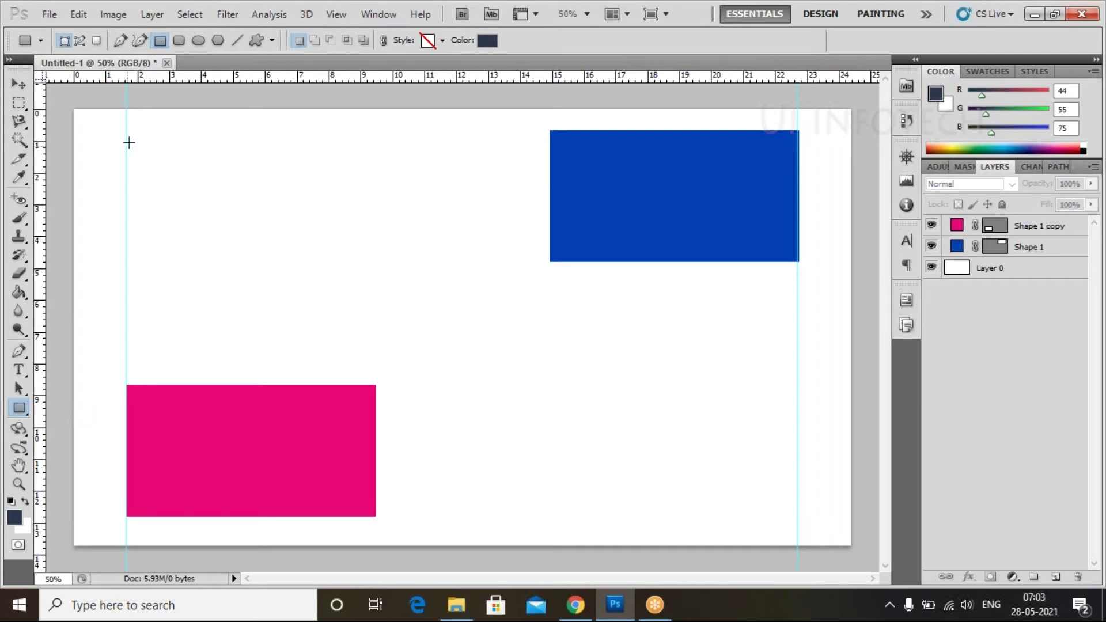
left_click_drag(140, 129, 755, 500)
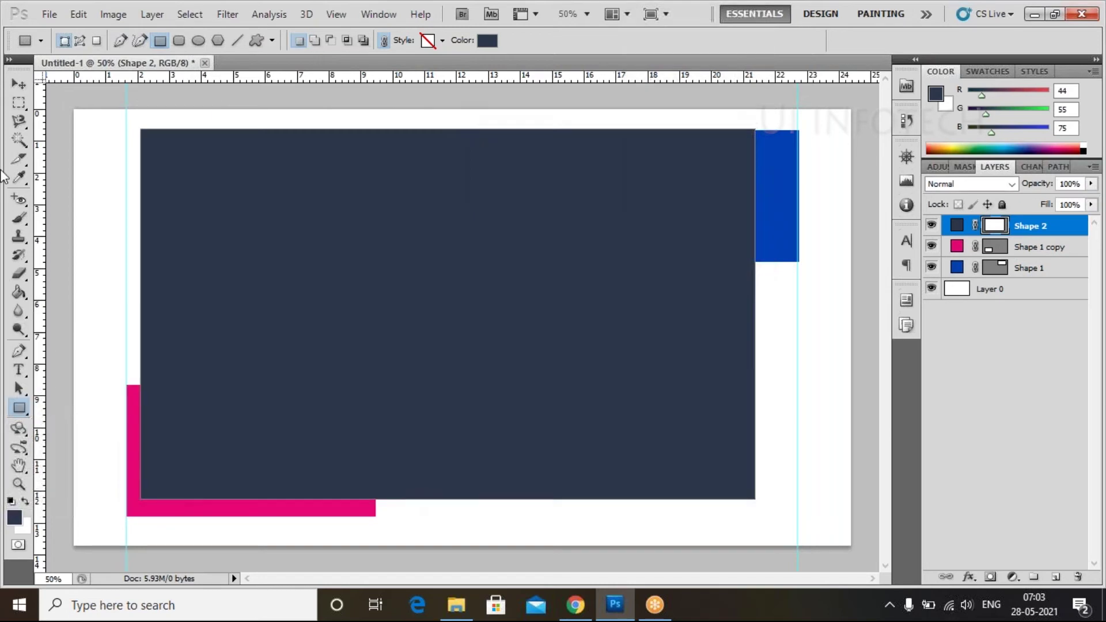
Move the large dark rectangle slightly right so it sits centered between the guides, its top edge level with the blue rectangle's.
left_click(19, 84)
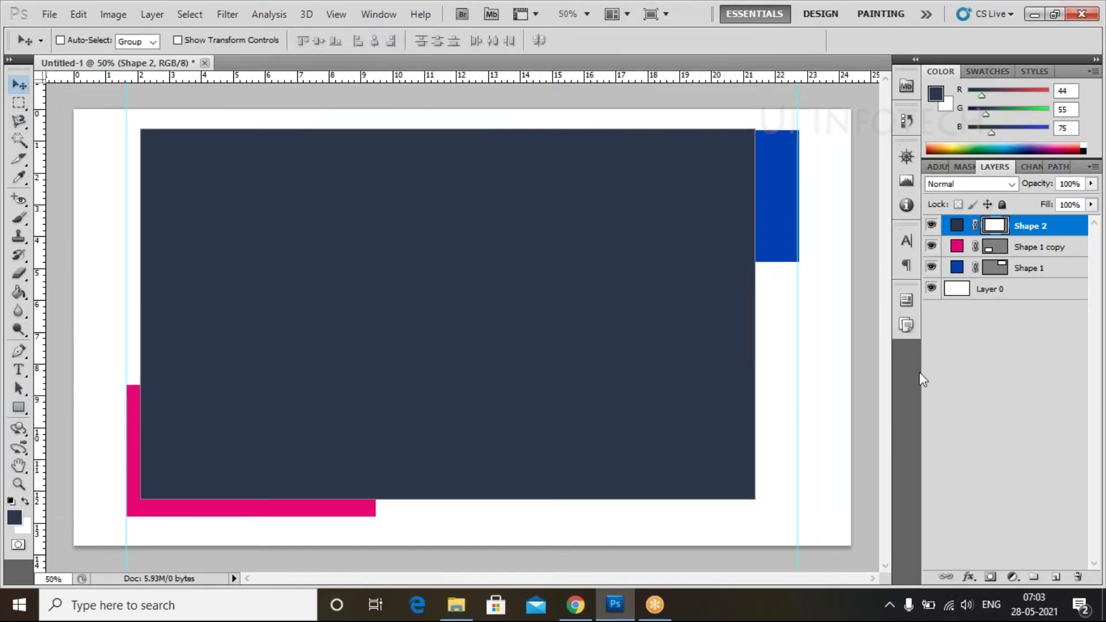
left_click(947, 404)
left_click(585, 323)
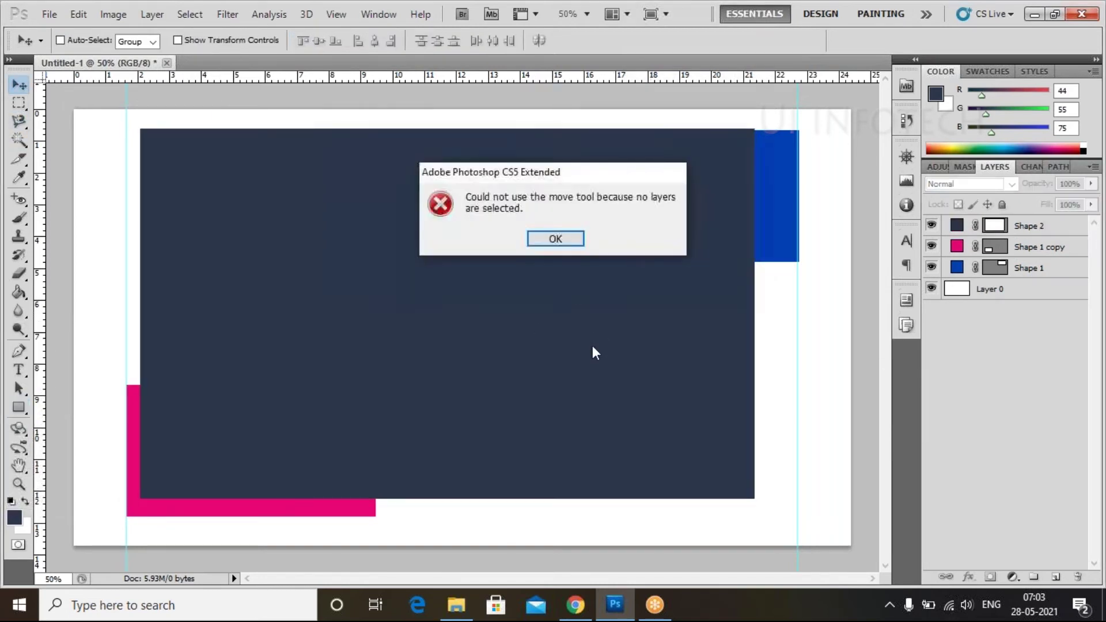
left_click(561, 238)
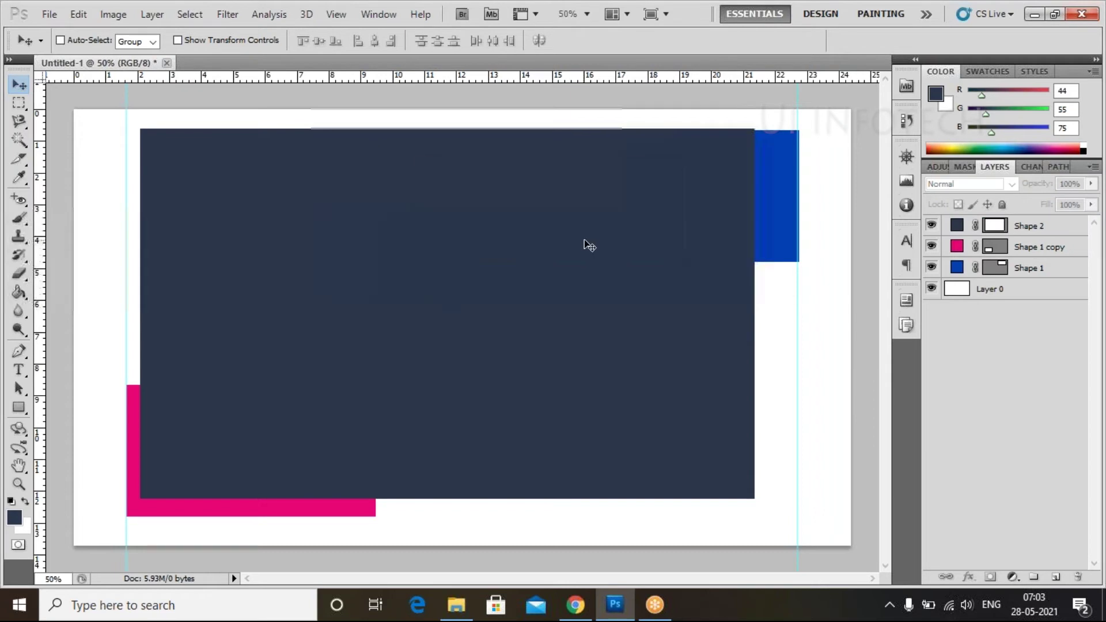
left_click(1029, 227)
mouse_move(700, 246)
left_mouse_down()
mouse_move(702, 264)
mouse_move(721, 254)
mouse_move(712, 247)
left_mouse_up()
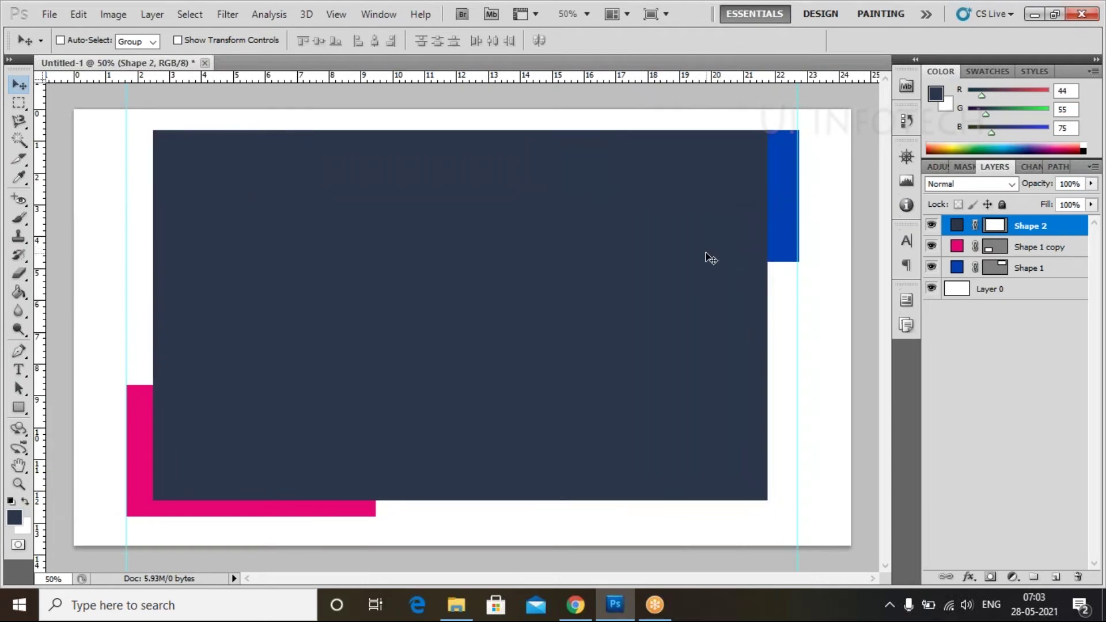
Lower the large dark rectangle's top edge, scaling its height to about 96% so a strip of the blue rectangle shows above it.
key("ctrl+t")
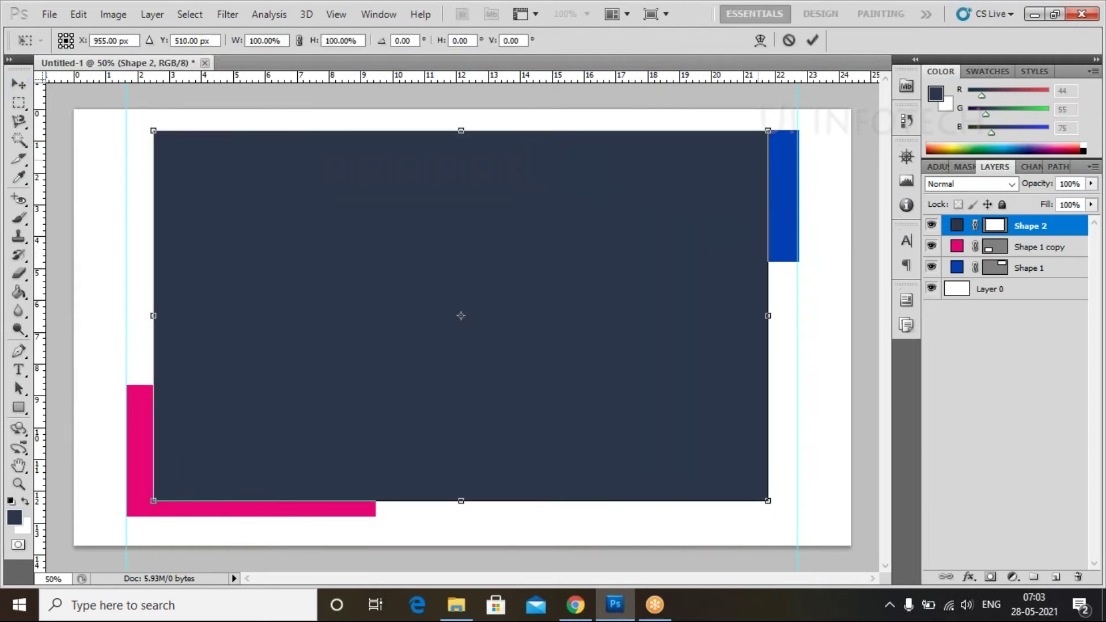
left_click_drag(452, 129, 456, 144)
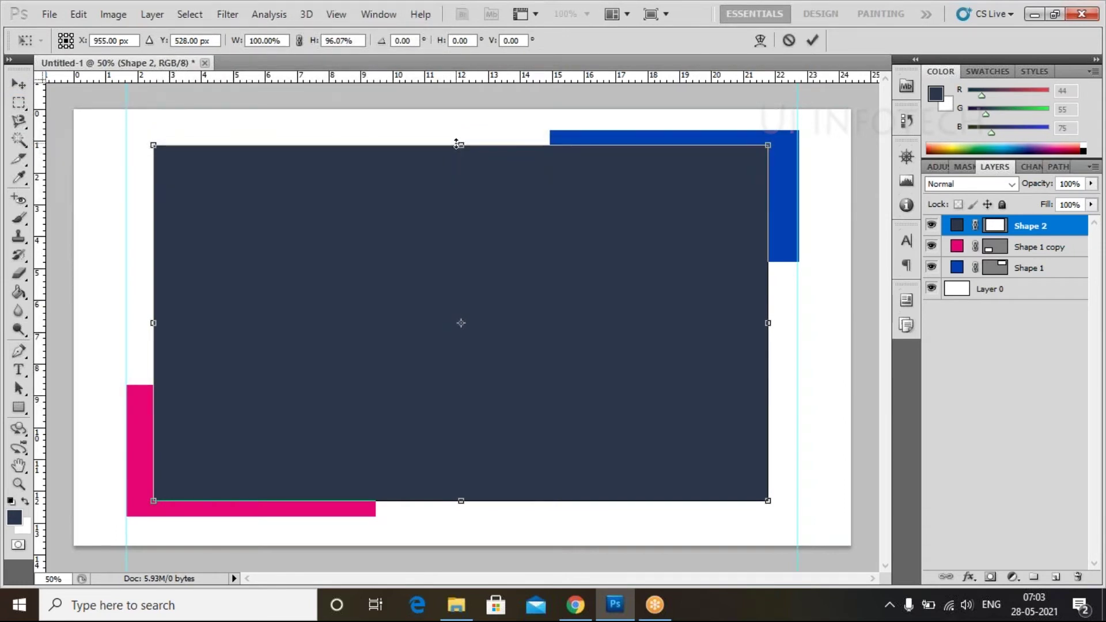
key("Return")
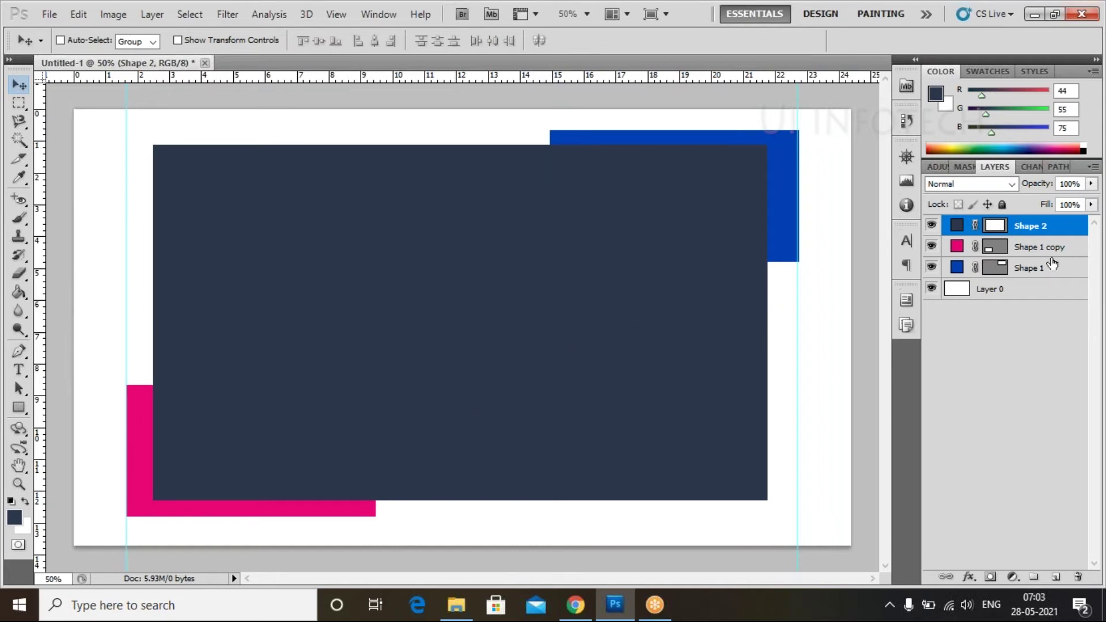
Recolor the large dark rectangle to light grey aeaeae.
double_click(957, 225)
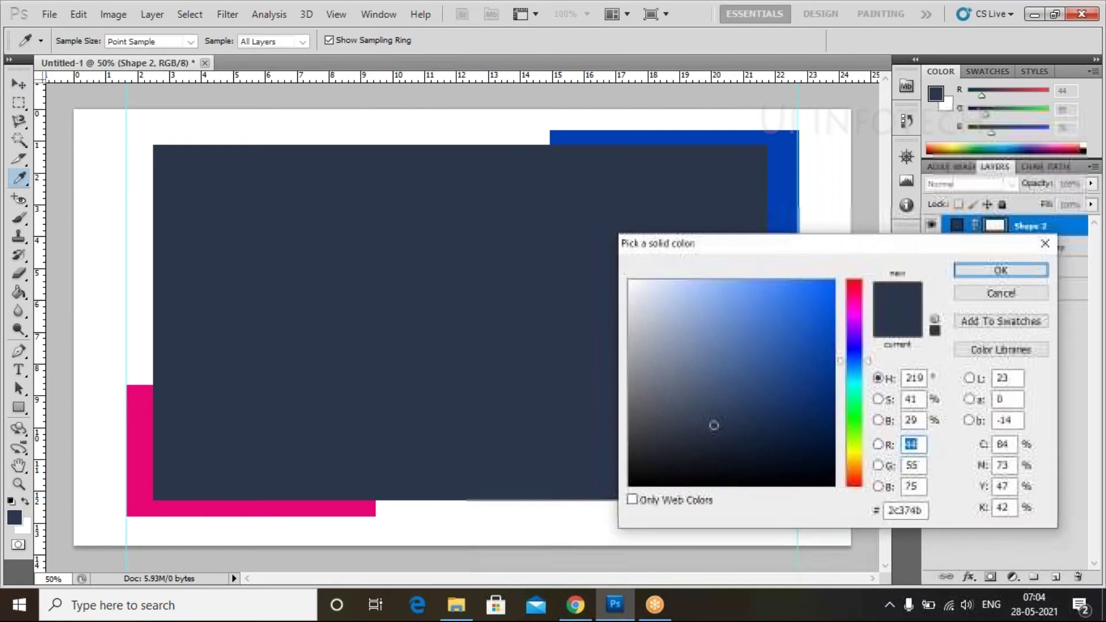
left_click_drag(647, 344, 610, 344)
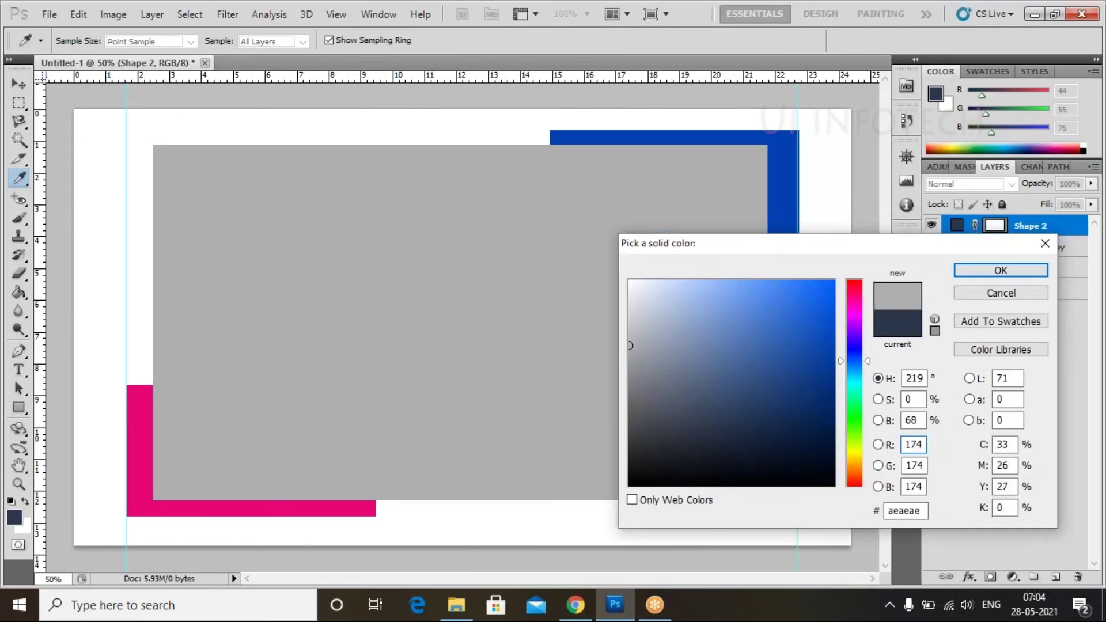
left_click(977, 272)
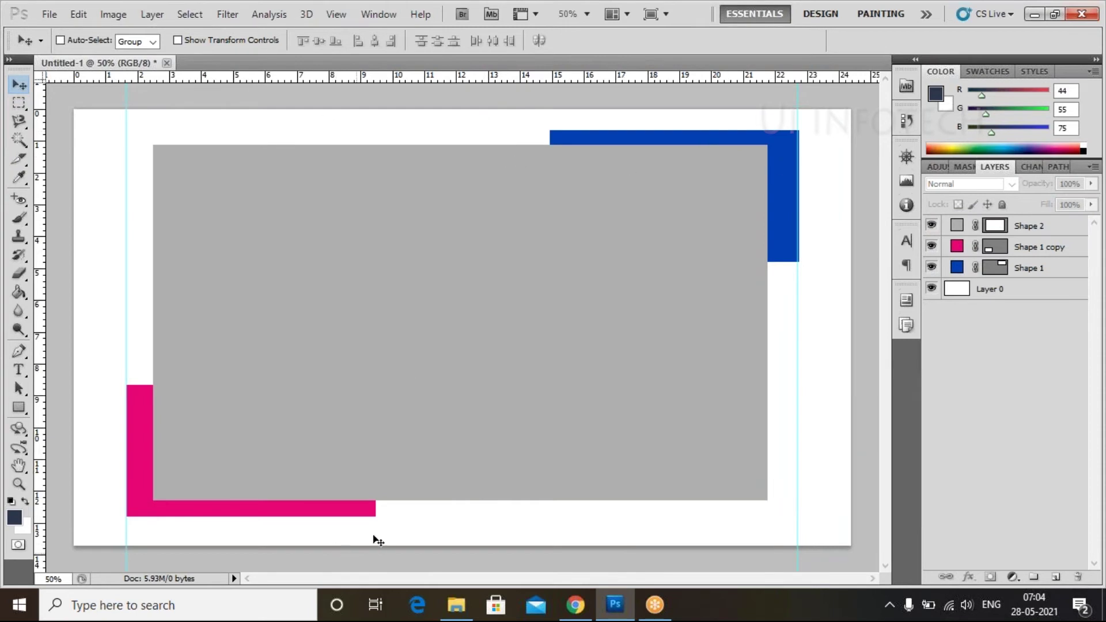
Place the desktop image cute-freelance-girl-using-laptop-sitting-floor-smiling into the design at its default placement size.
left_click(50, 13)
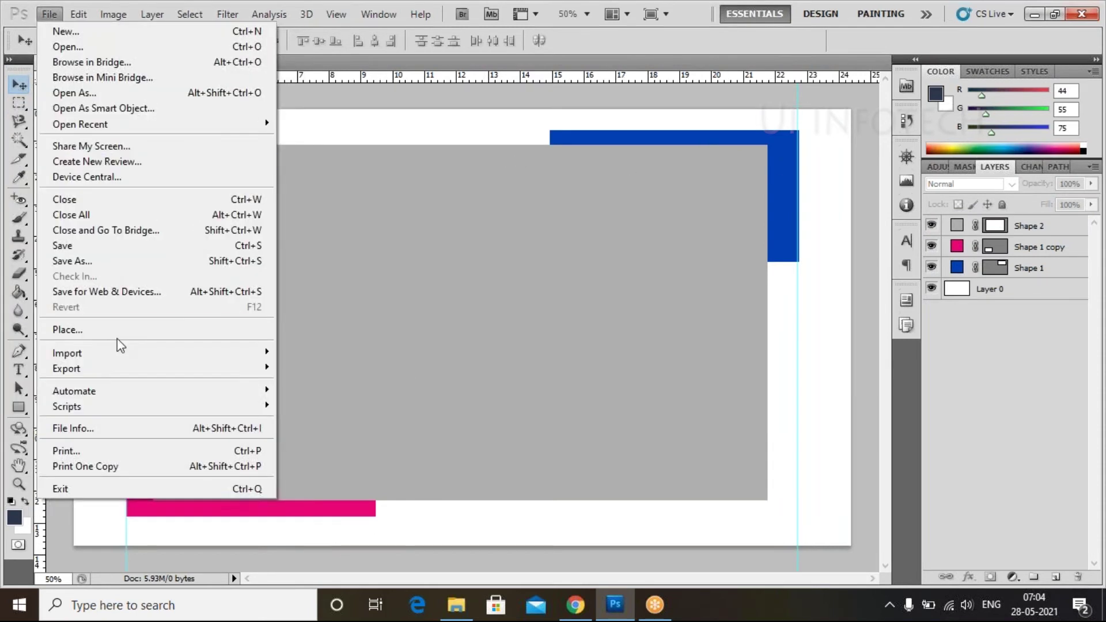
left_click(116, 336)
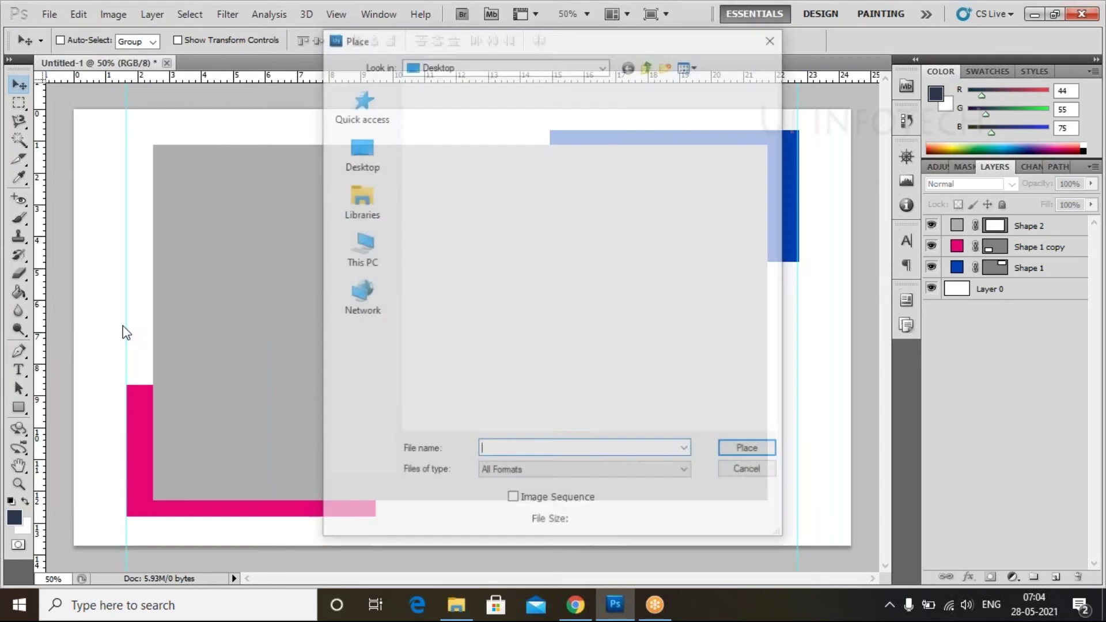
scroll(540, 354, "down", 5)
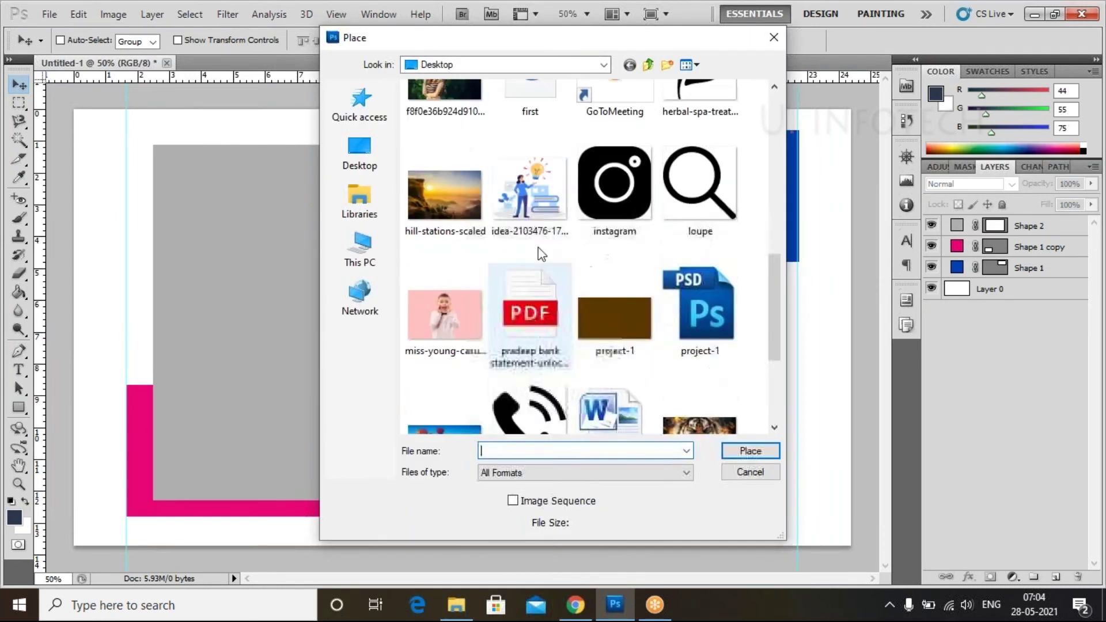
scroll(548, 345, "up", 3)
left_click(607, 314)
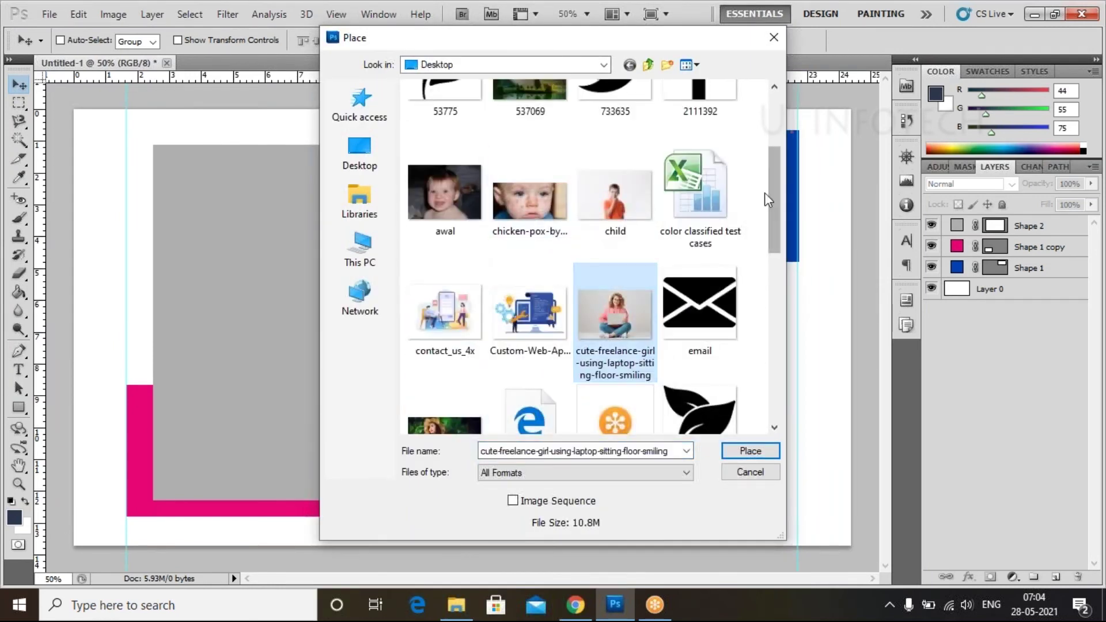
left_click(742, 452)
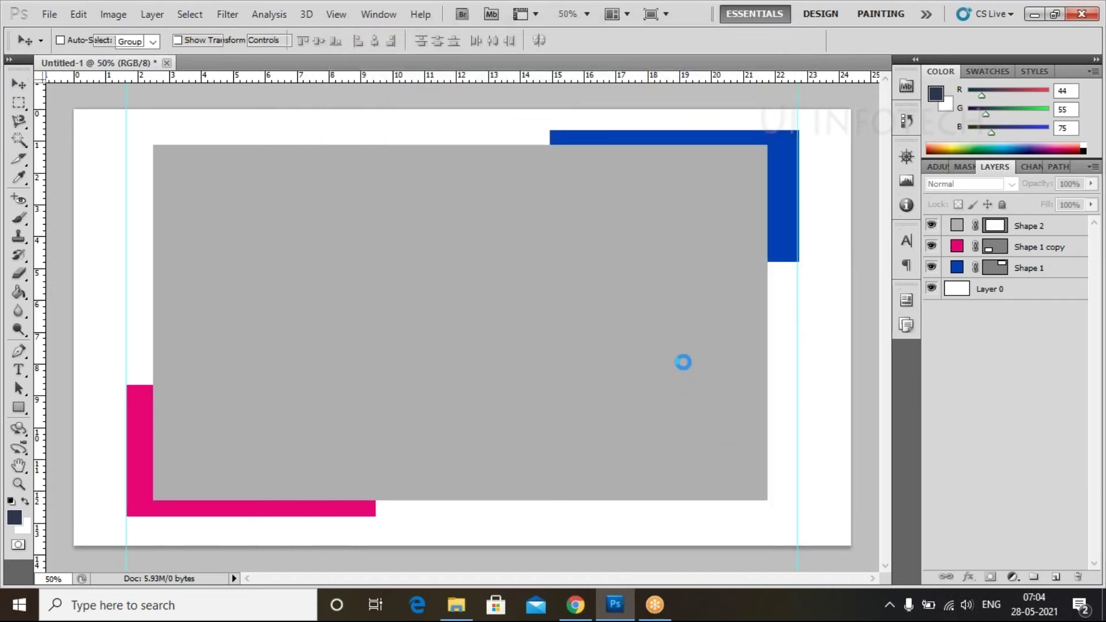
key("Return")
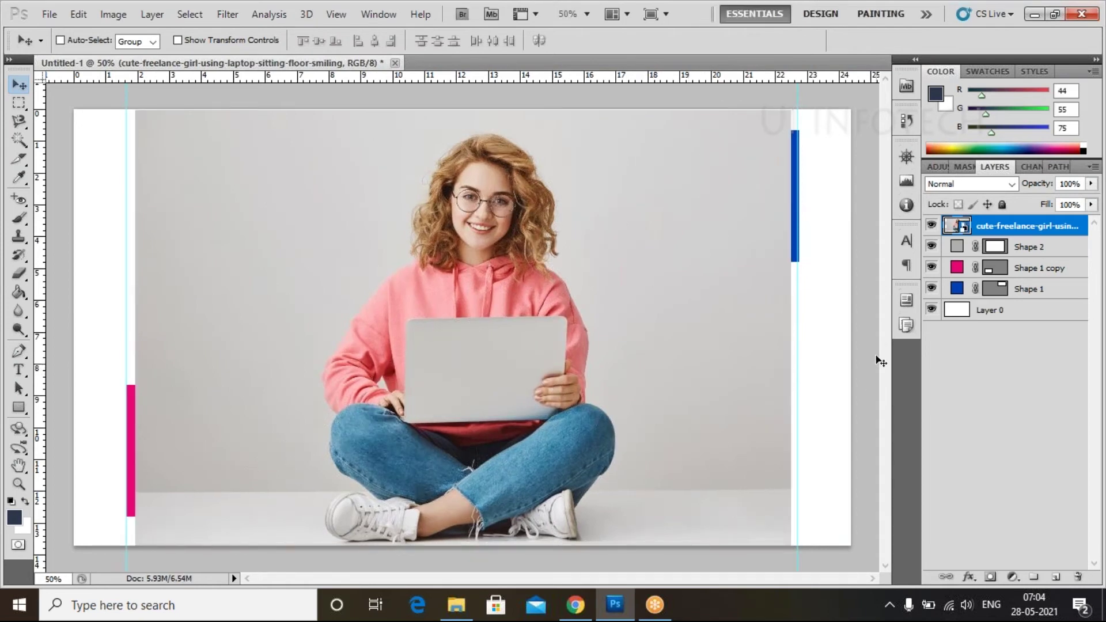
Clip the placed photo to the grey rectangle with a clipping mask and move it toward the rectangle's left side.
right_click(1013, 228)
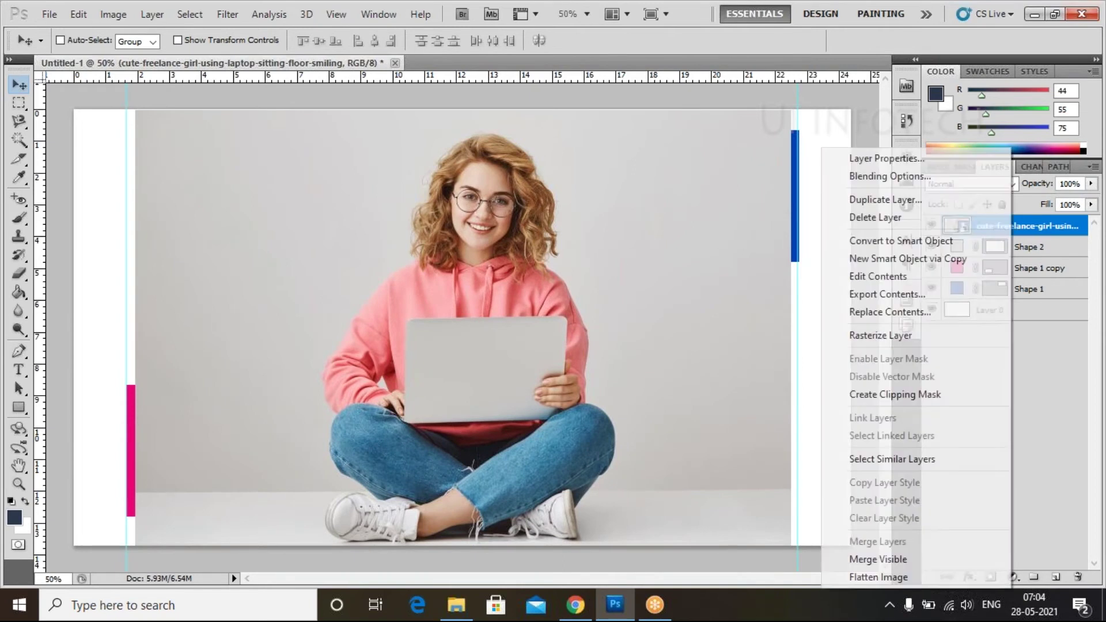
left_click(963, 394)
left_click_drag(704, 323, 571, 331)
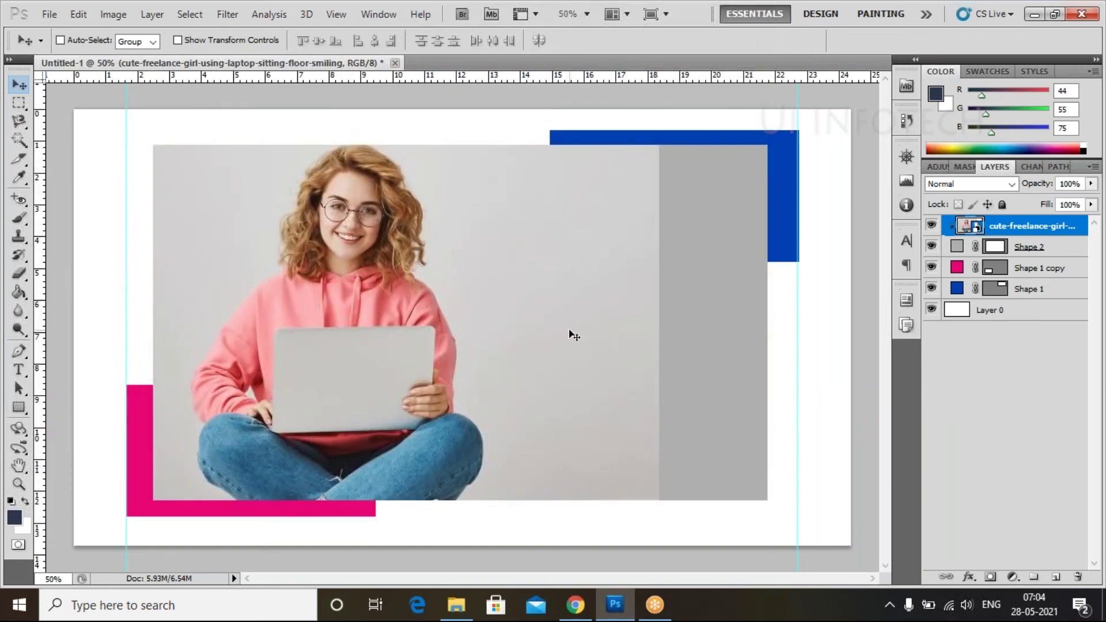
Scale the photo proportionally down to about 28.4% so its height roughly matches the grey rectangle.
key("ctrl+t")
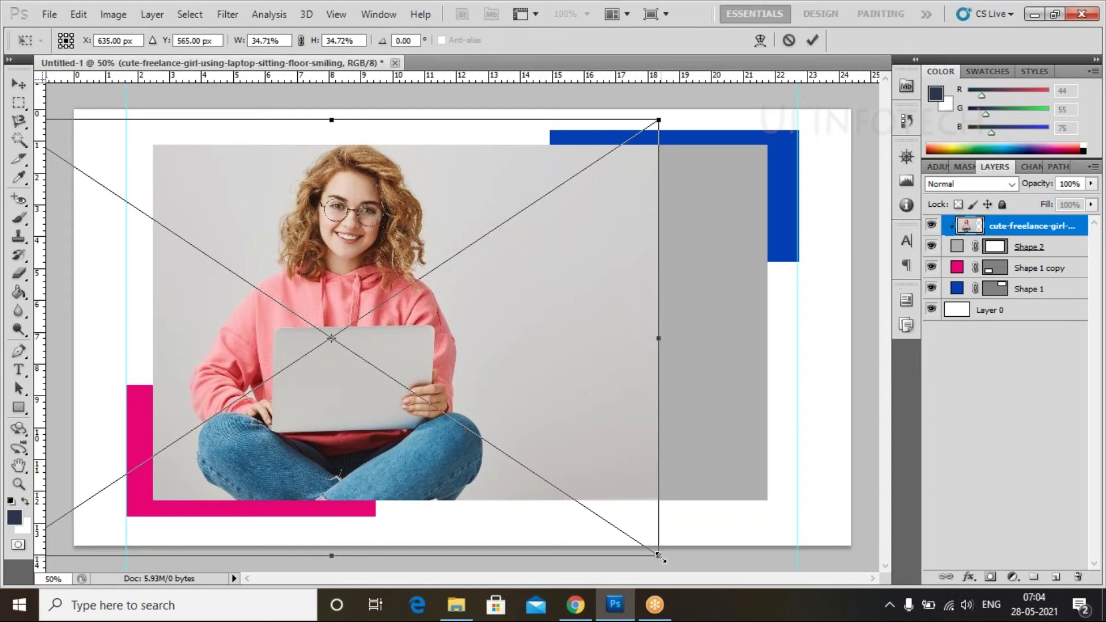
left_click_drag(658, 555, 590, 511)
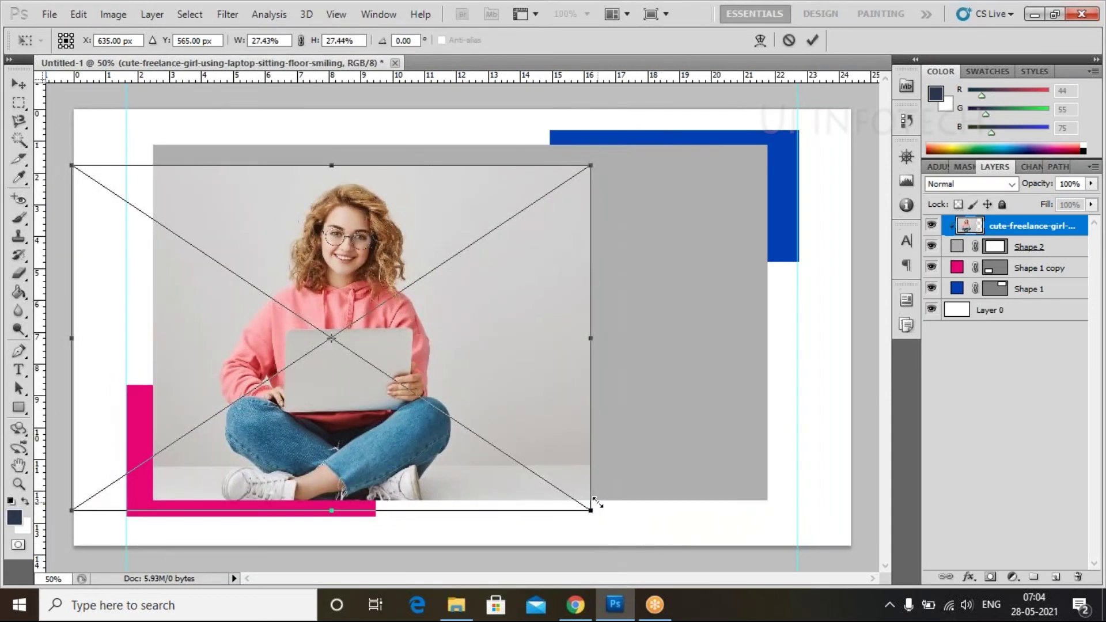
left_click_drag(531, 487, 517, 472)
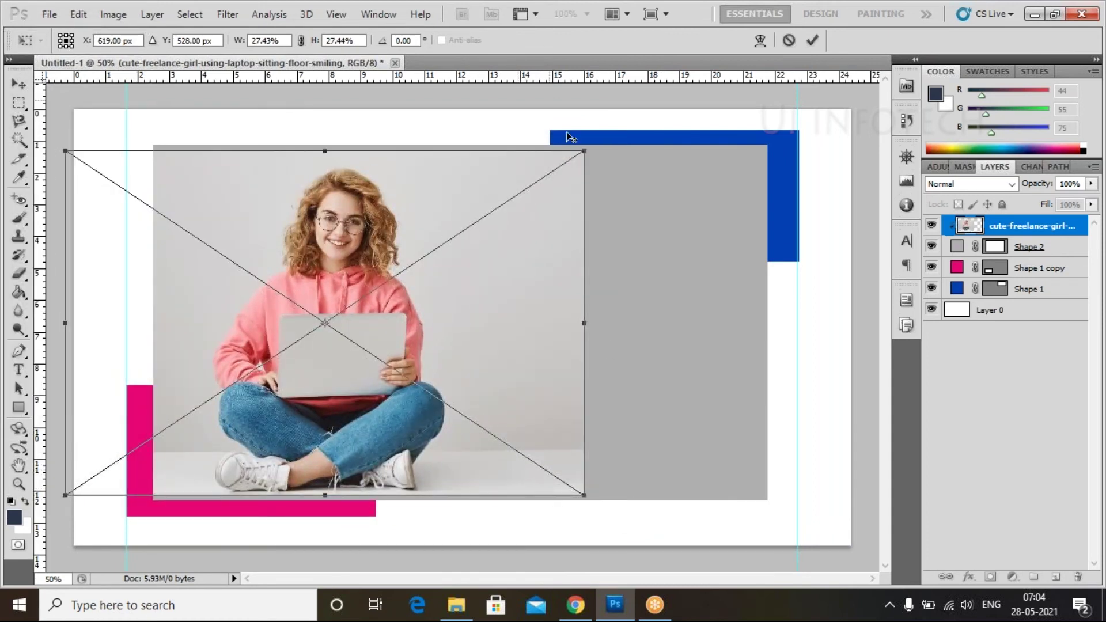
left_click_drag(585, 150, 593, 141)
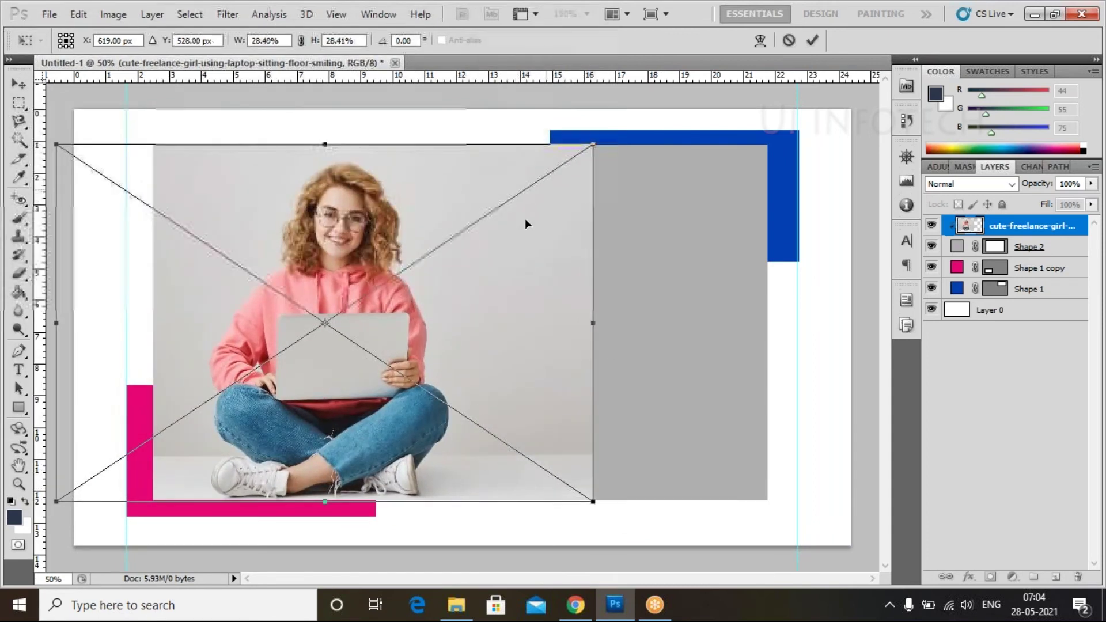
Move the photo further left and align its top and bottom with the grey rectangle, centering it at about X 577 px, Y 526 px.
left_click_drag(547, 185, 504, 226)
key("shift+Left")
key("shift+Left")
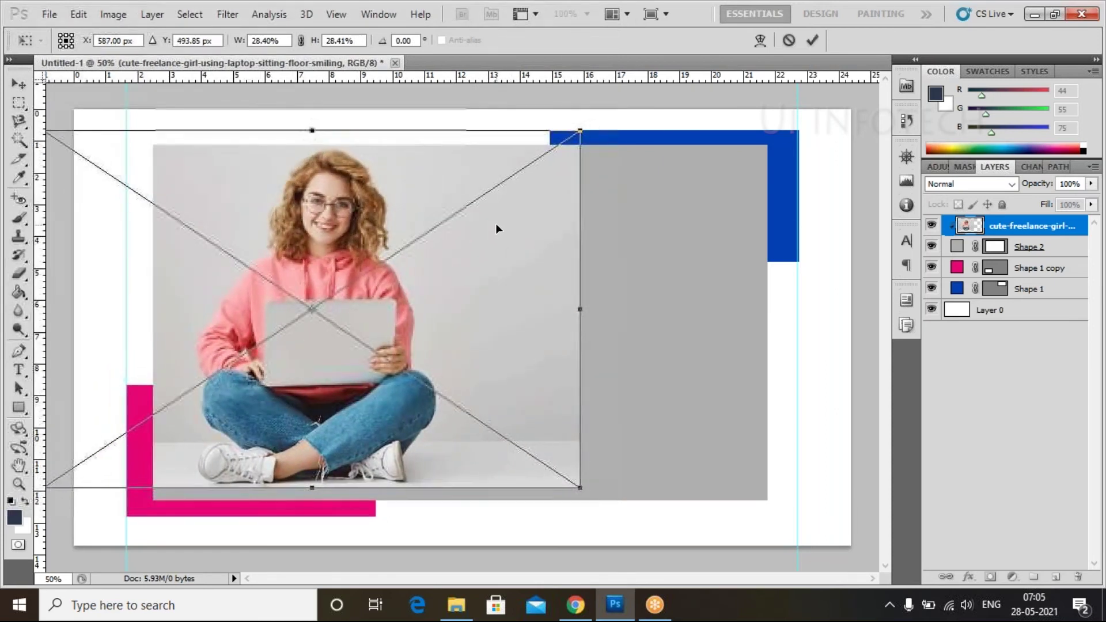
key("Left")
key("Left")
key("Left")
key("Left")
key("Left")
key("Left")
key("Left")
key("Left")
key("Left")
key("Left")
key("Left")
key("Left")
key("Left")
key("Left")
key("Left")
key("Left")
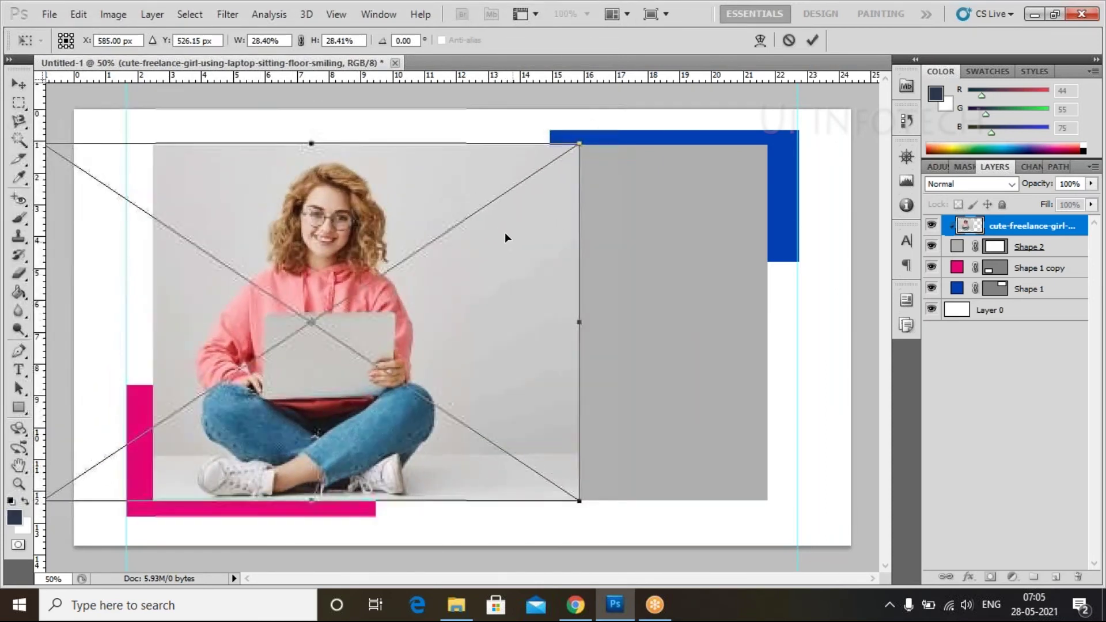
left_click_drag(502, 237, 534, 239)
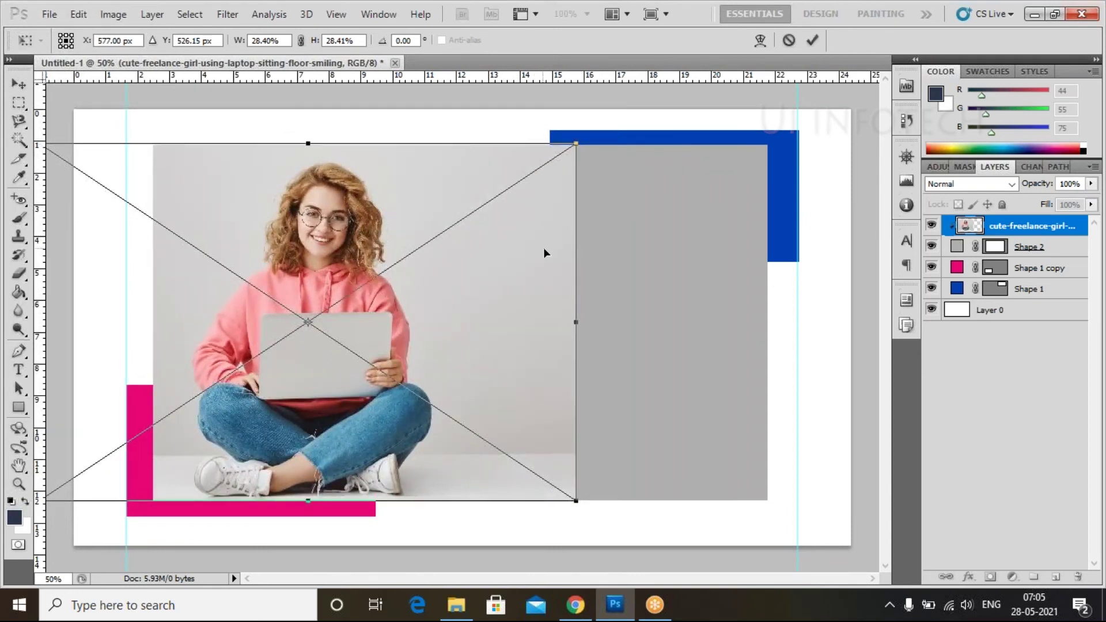
key("Return")
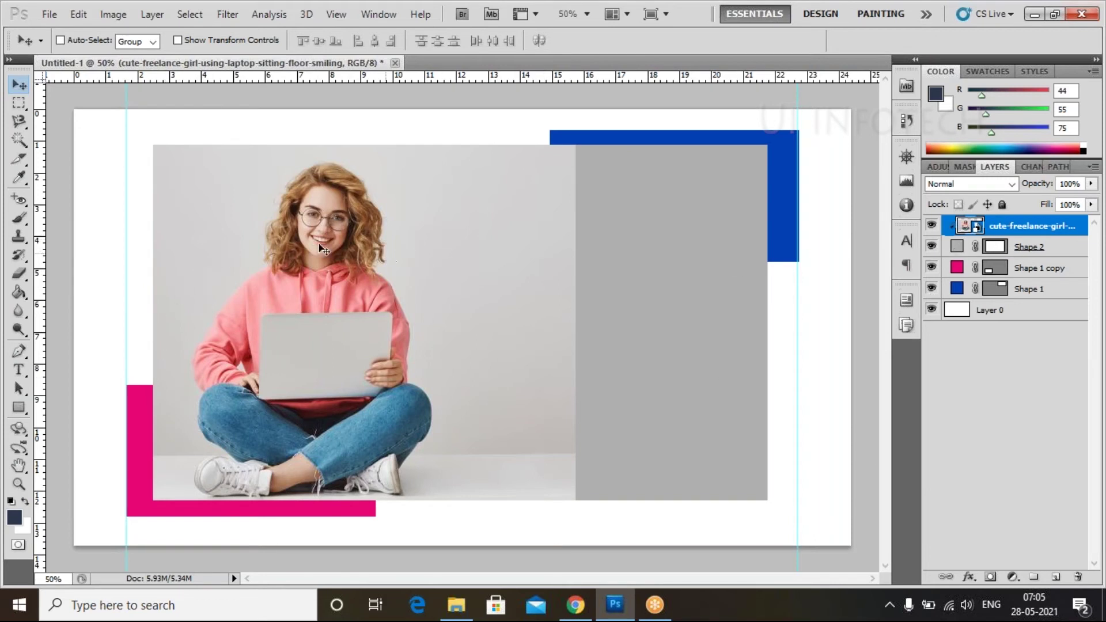
Draw a dark rectangle about 10 cm wide and 11 cm high over the photo, starting at the grey rectangle's upper-left corner.
left_click(18, 406)
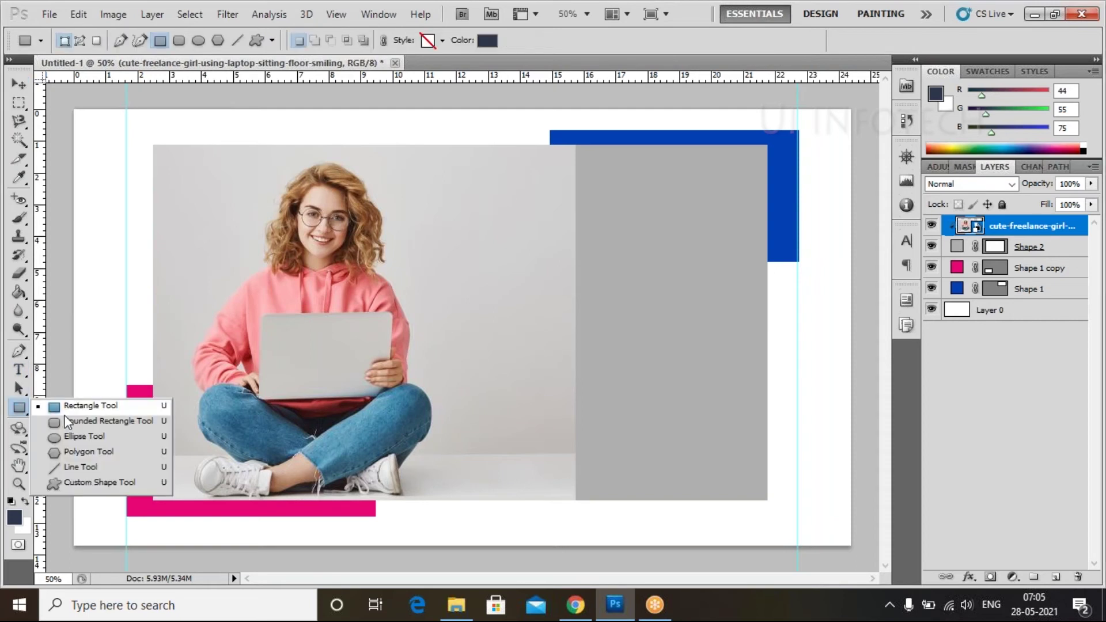
left_click(67, 405)
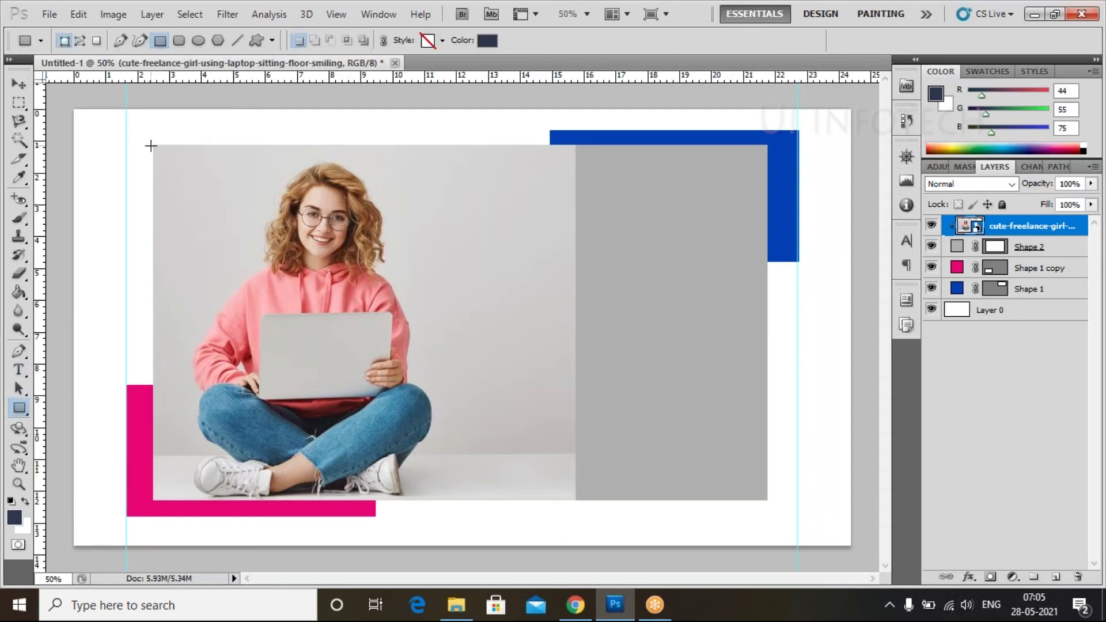
left_click_drag(150, 145, 479, 498)
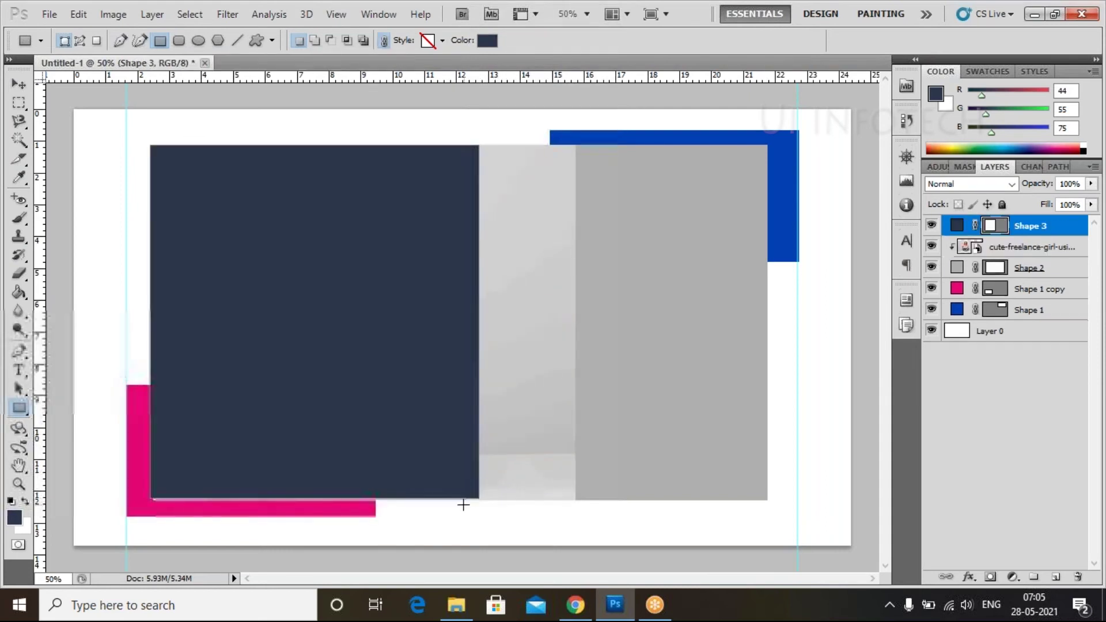
Nudge the new dark rectangle slightly right and down to line up with the grey rectangle's left and bottom edges.
left_click(19, 86)
key("Right")
key("Right")
key("Right")
key("Right")
key("Down")
key("Down")
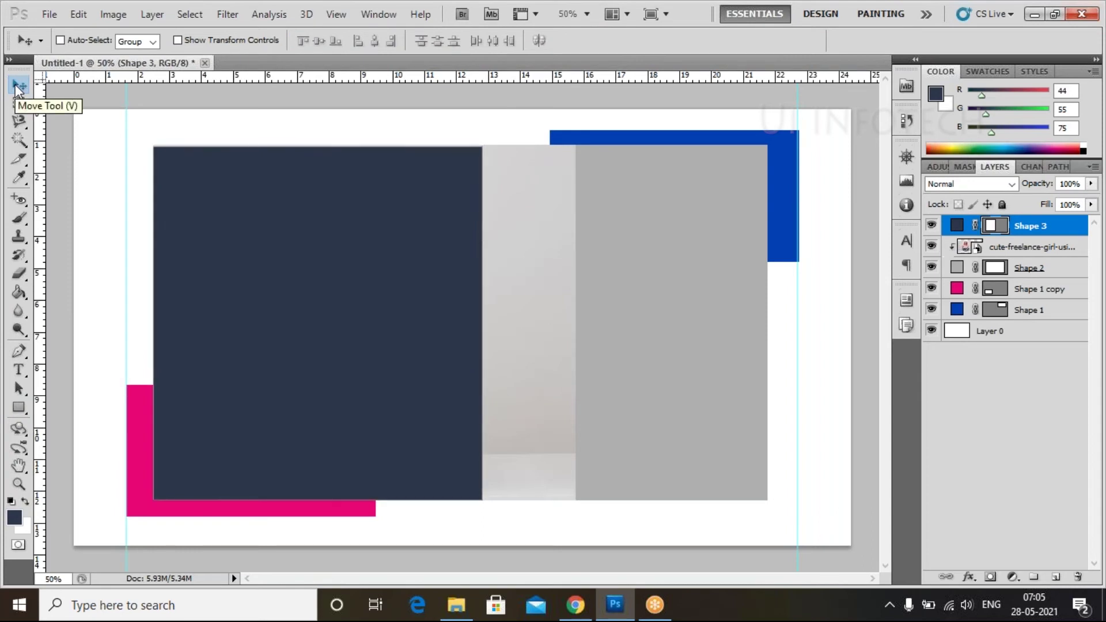
key("ctrl+alt+z")
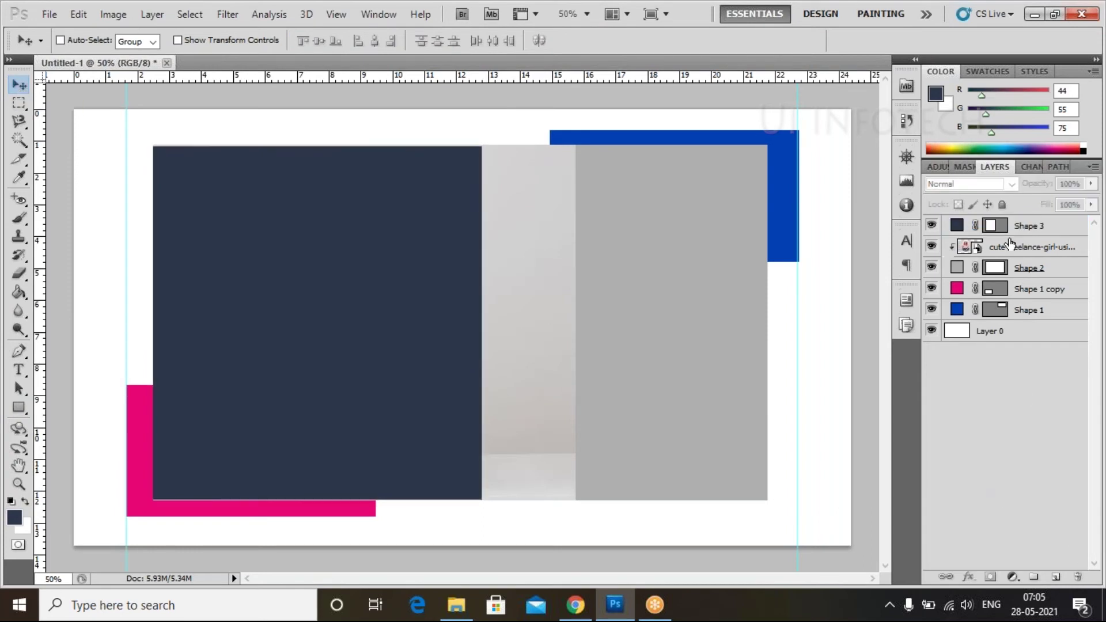
left_click(969, 577)
left_click(816, 32)
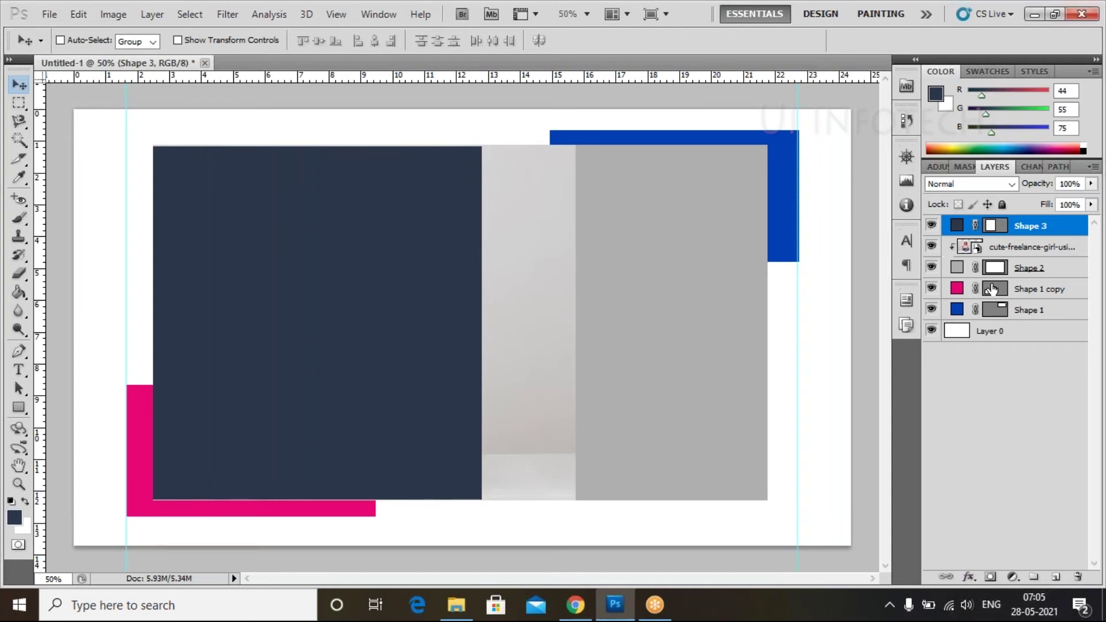
left_click(972, 569)
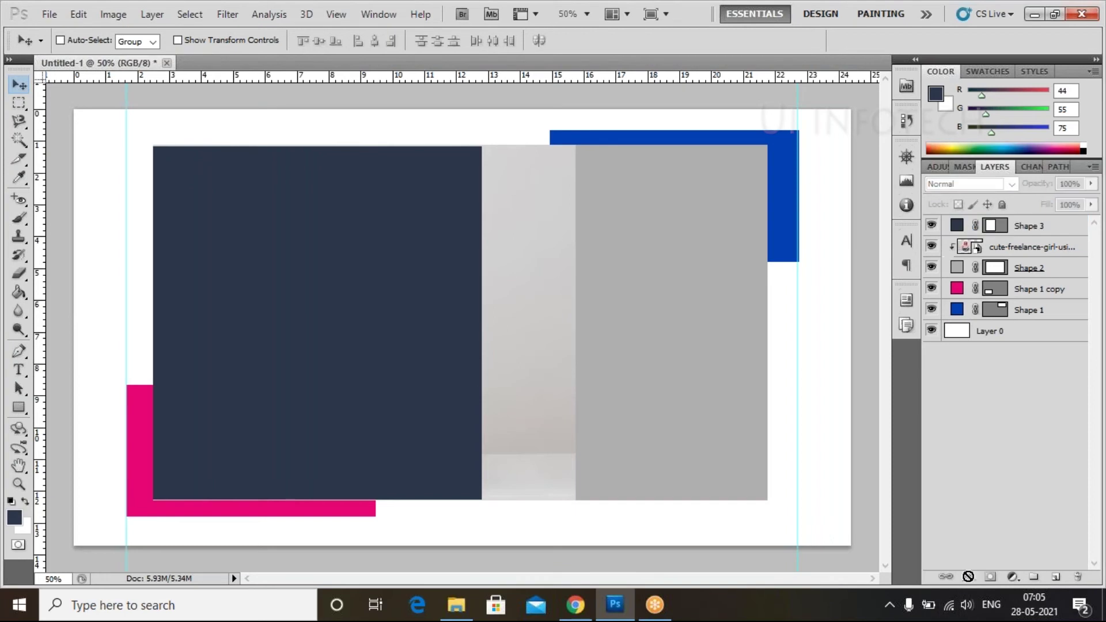
Add a Gradient Overlay layer style to the Shape 3 rectangle covering the photo.
left_click(1012, 229)
left_click(968, 577)
left_click(999, 531)
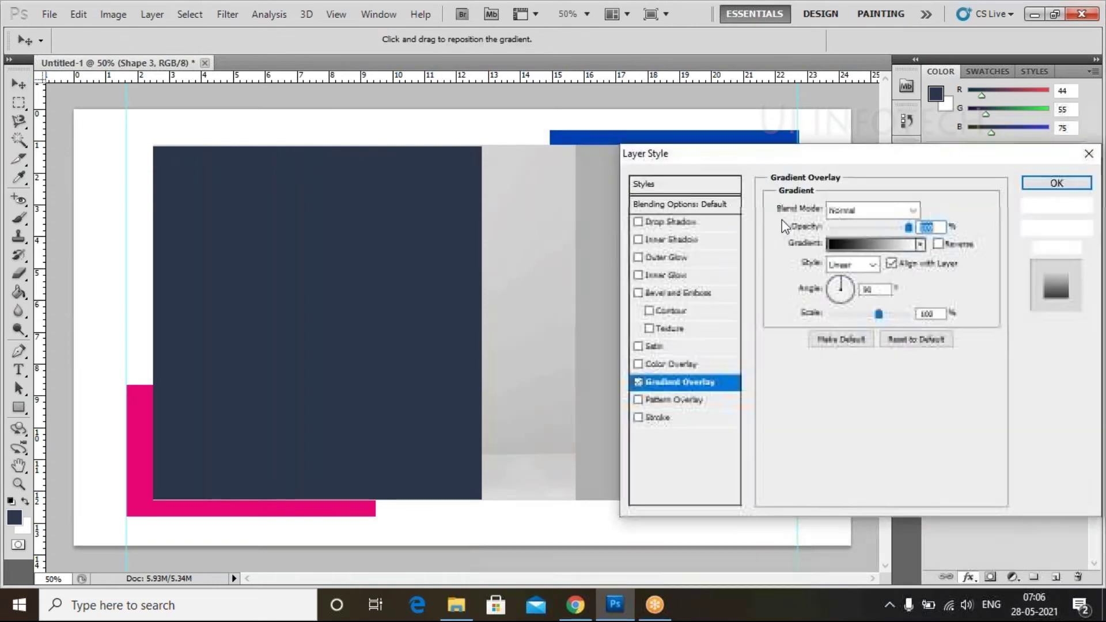
Open the overlay's gradient for editing and choose the Foreground to Background preset.
left_click_drag(944, 172, 1001, 182)
left_click(938, 255)
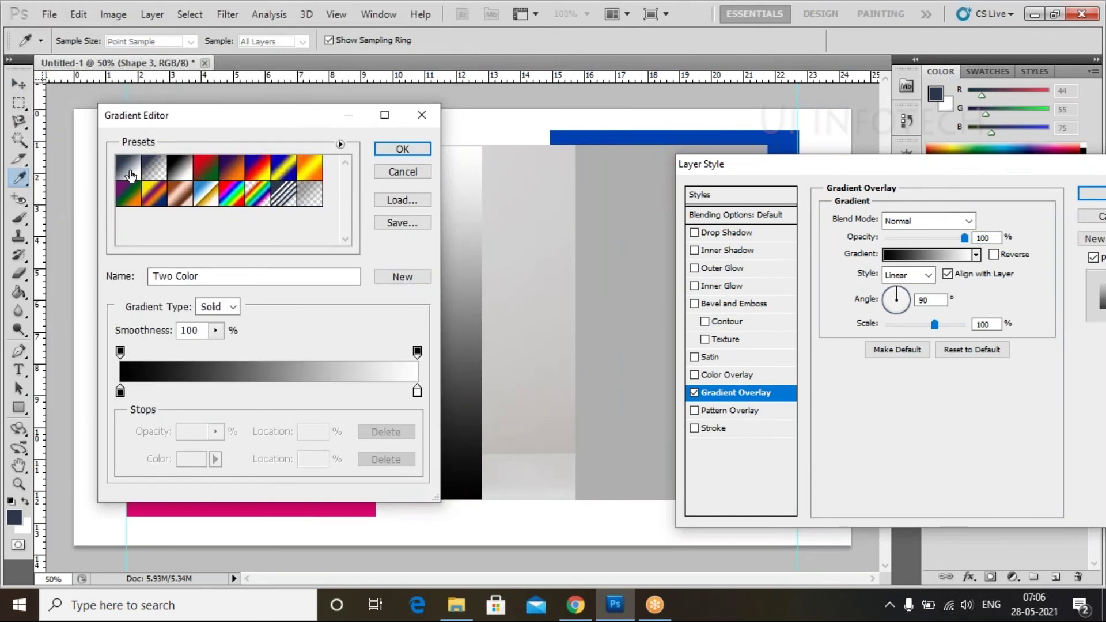
left_click(131, 174)
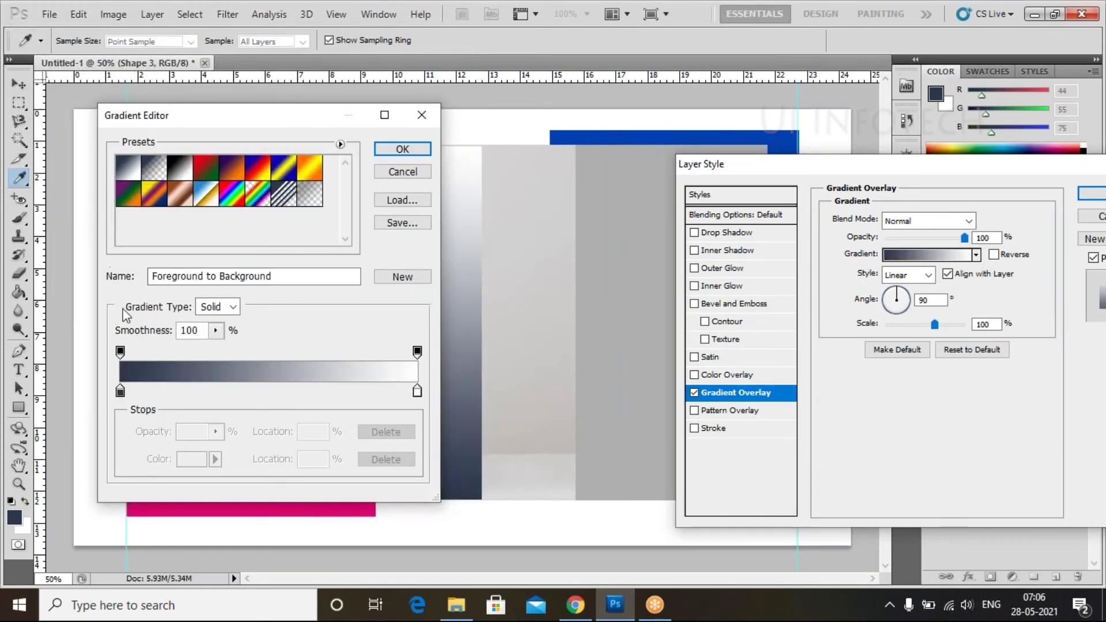
Set the starting colour stop of the overlay gradient to purple 6901ca.
double_click(120, 391)
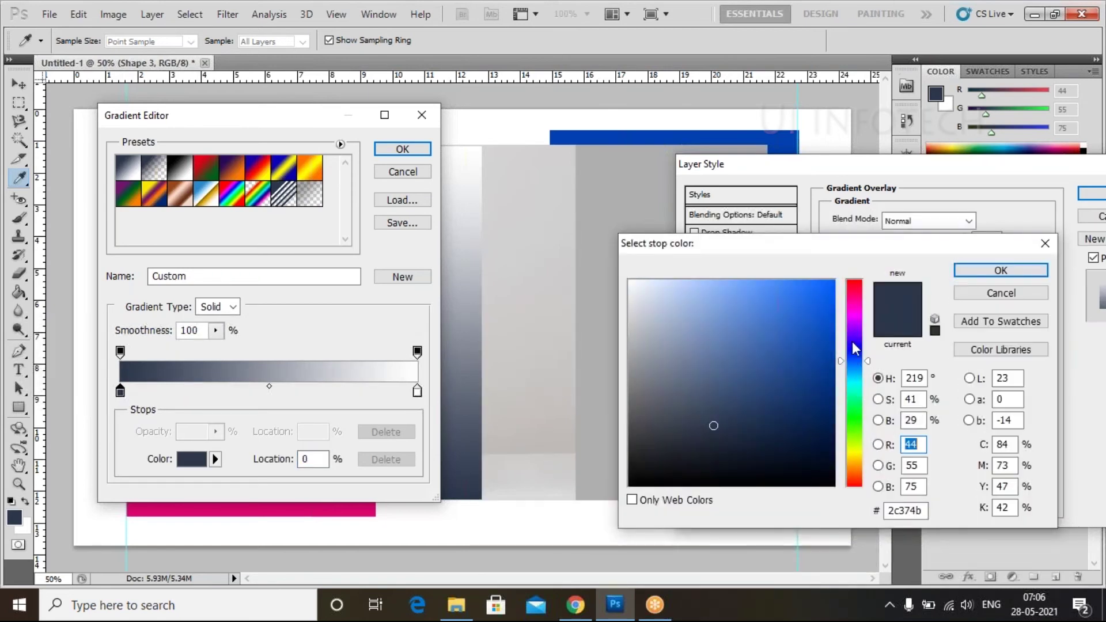
left_click(855, 327)
left_click(830, 324)
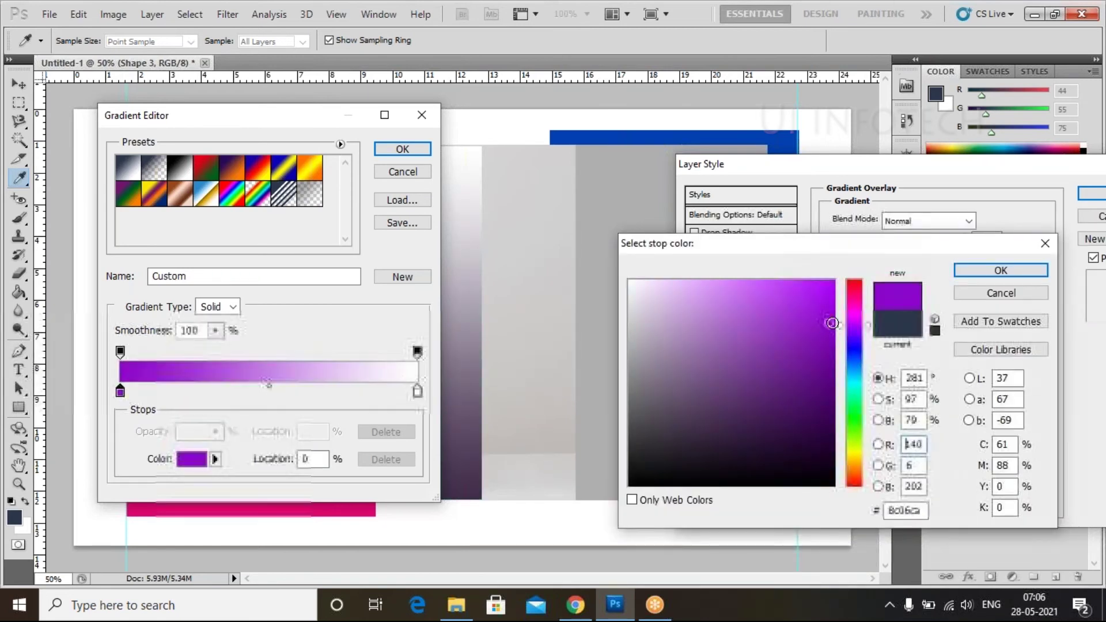
left_click_drag(855, 327, 854, 333)
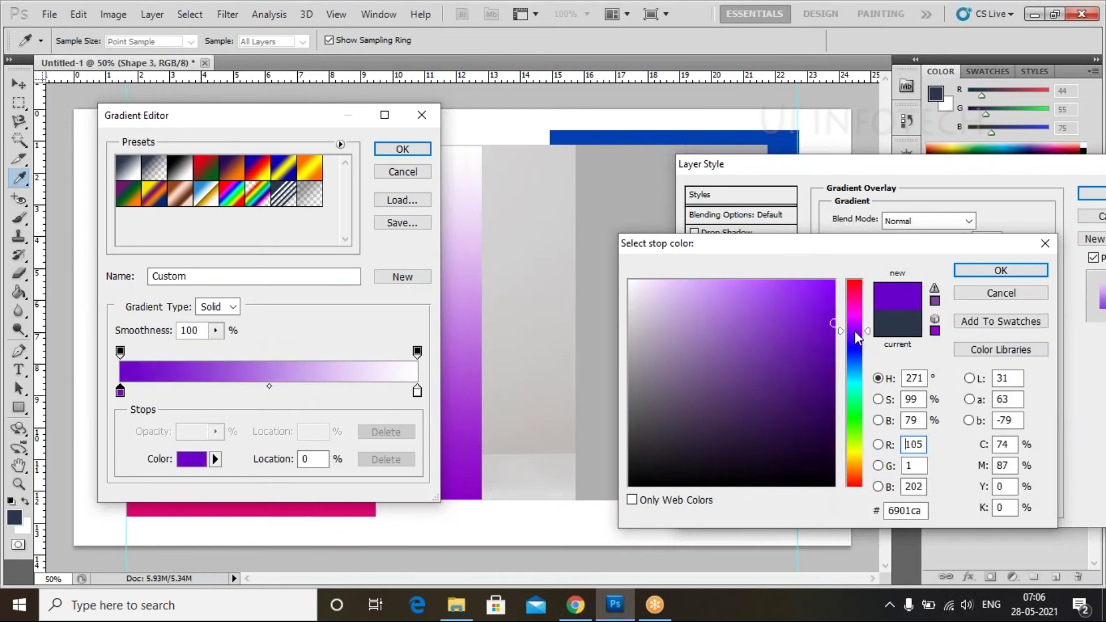
left_click(991, 275)
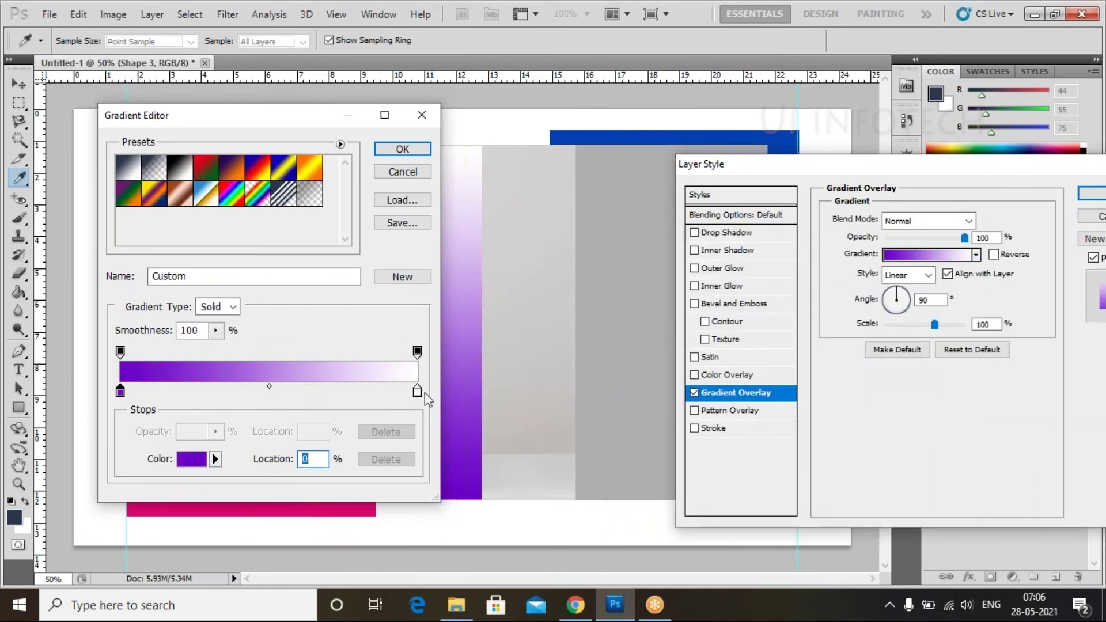
Set the gradient's ending colour stop to pink ff0e9c and accept the edited gradient.
double_click(417, 393)
left_click(855, 300)
left_click(824, 281)
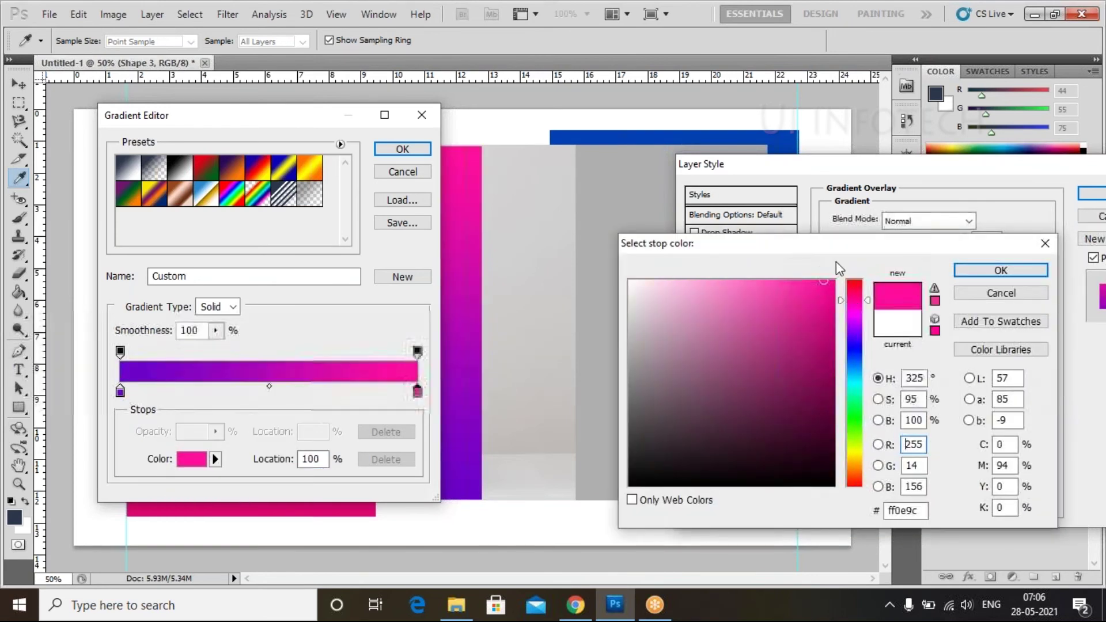
left_click_drag(866, 300, 865, 300)
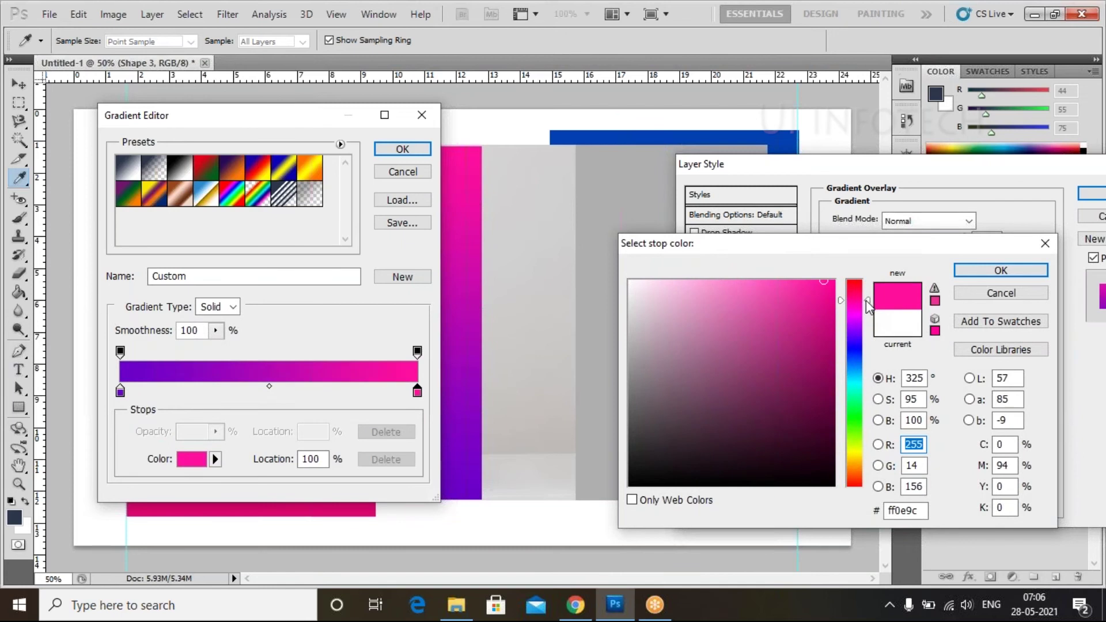
left_click(997, 271)
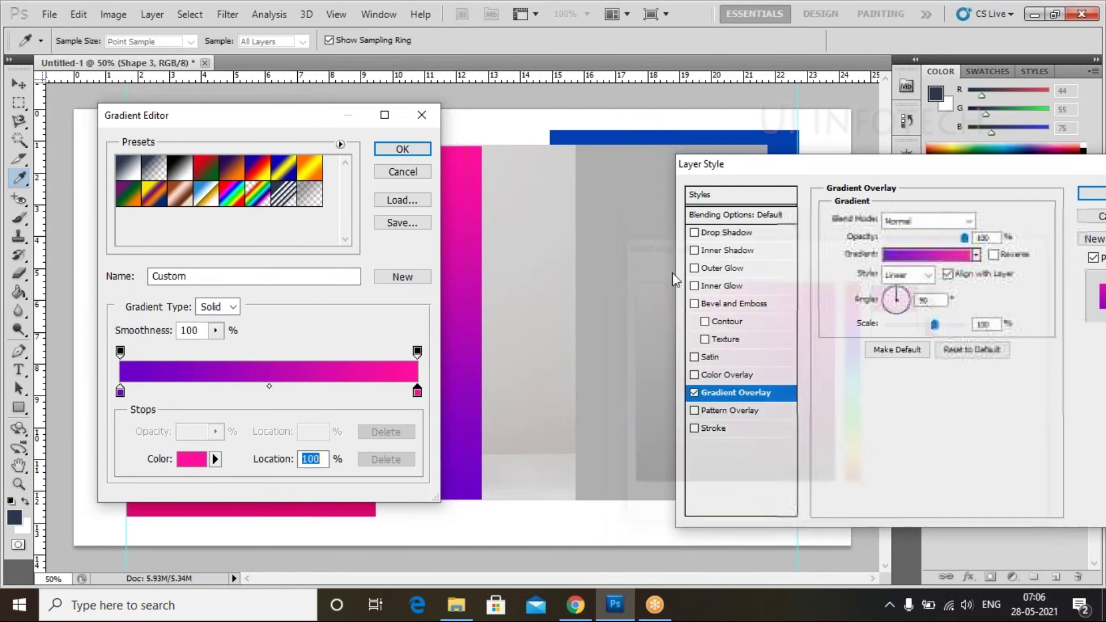
left_click(421, 151)
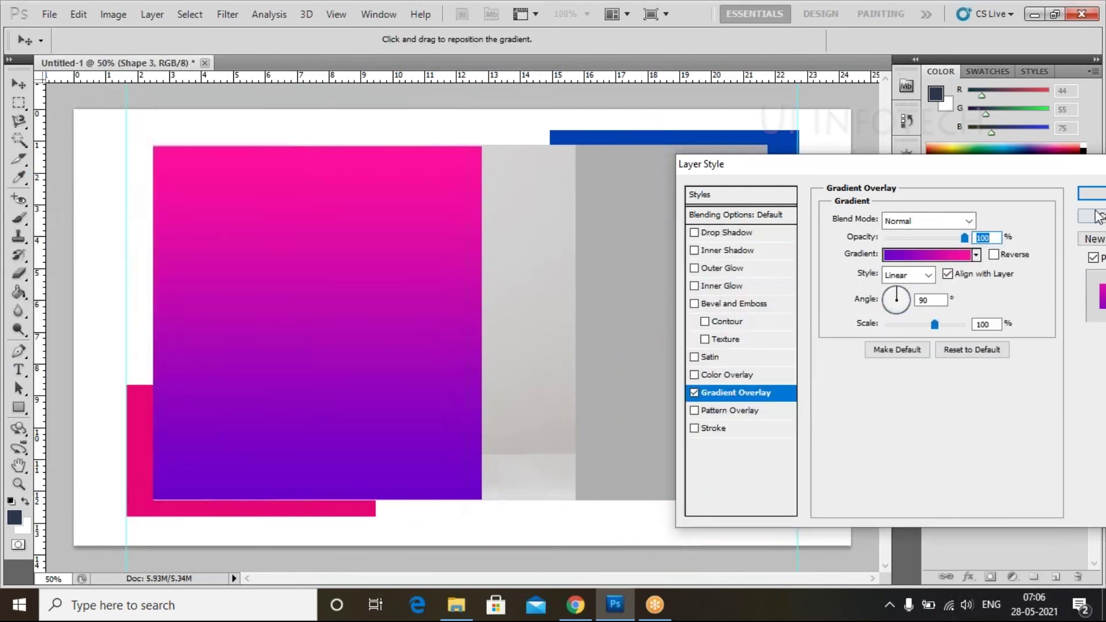
Apply the Gradient Overlay style and lower the Shape 3 layer's opacity to 18% over the photo.
left_click_drag(1056, 171, 793, 179)
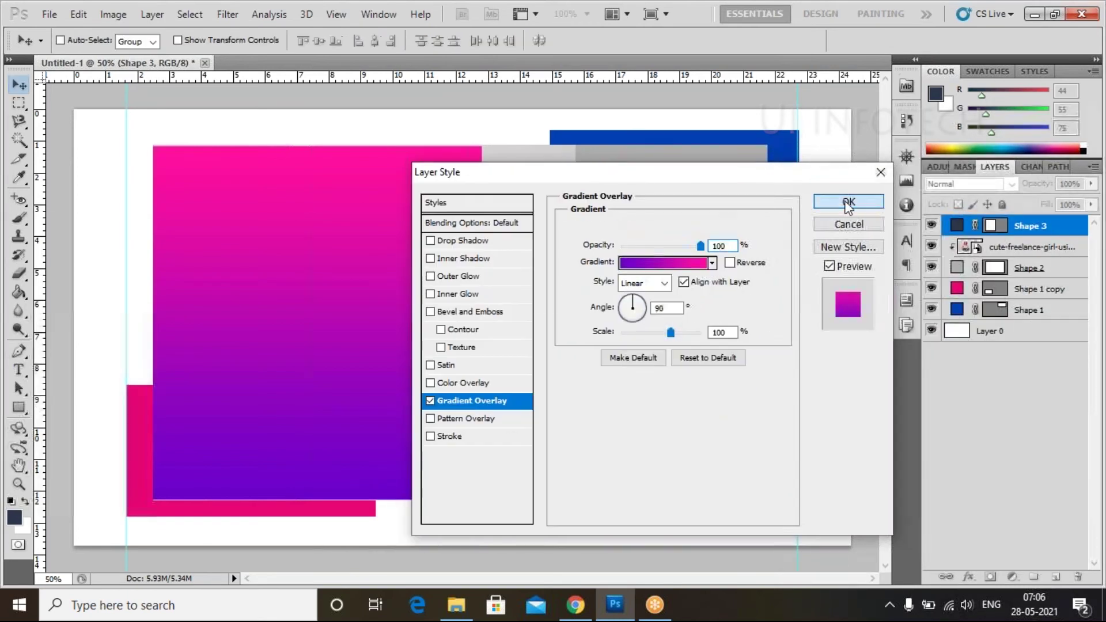
left_click(847, 201)
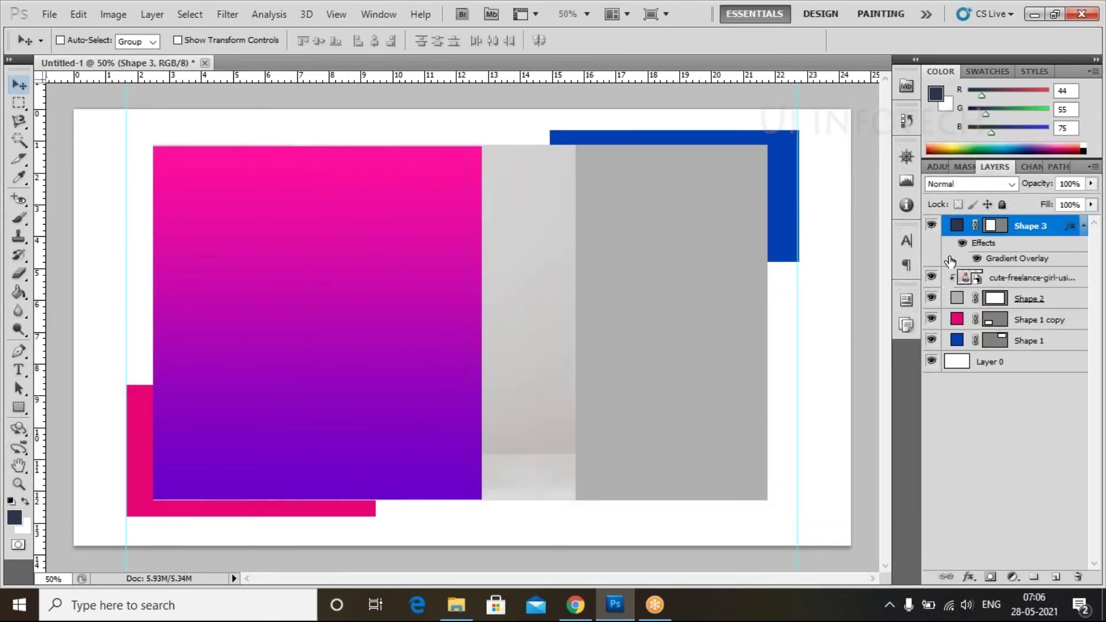
left_click_drag(1040, 187, 975, 194)
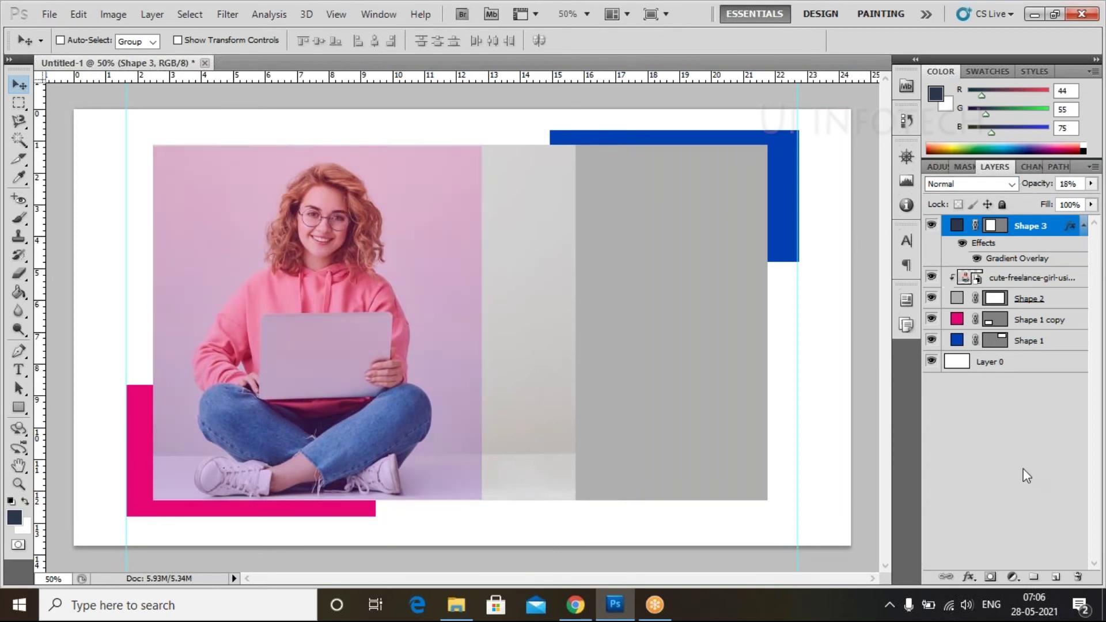
left_click(1014, 488)
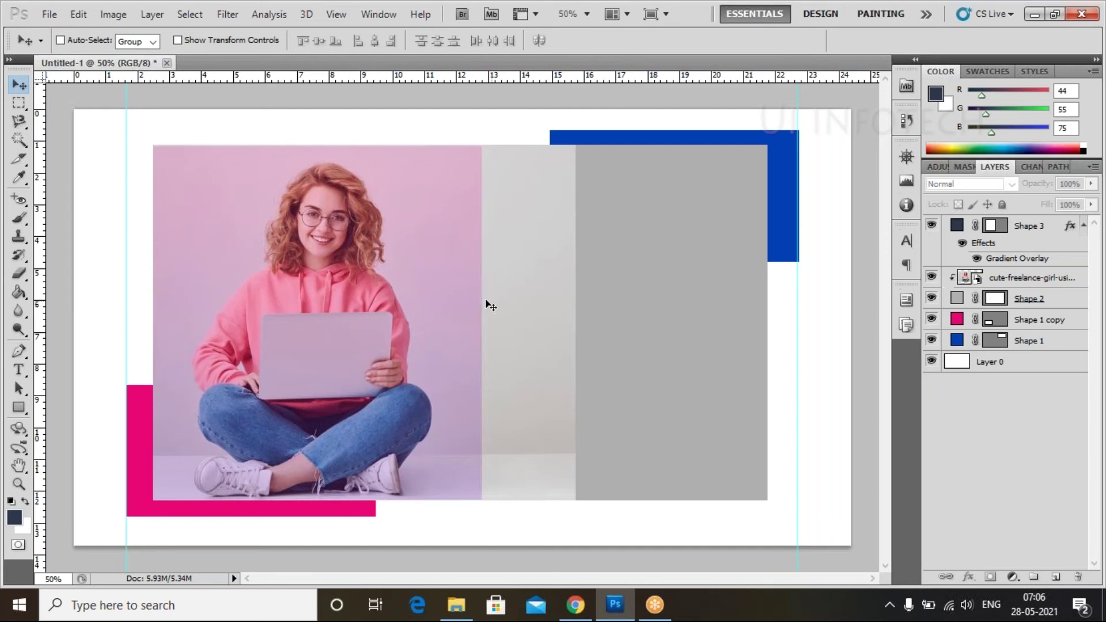
Duplicate the Shape 3 gradient rectangle and place the copy over the half of the grey rectangle beside the woman.
left_click(422, 354)
left_click(555, 239)
left_click(969, 237)
left_click_drag(602, 314, 766, 311)
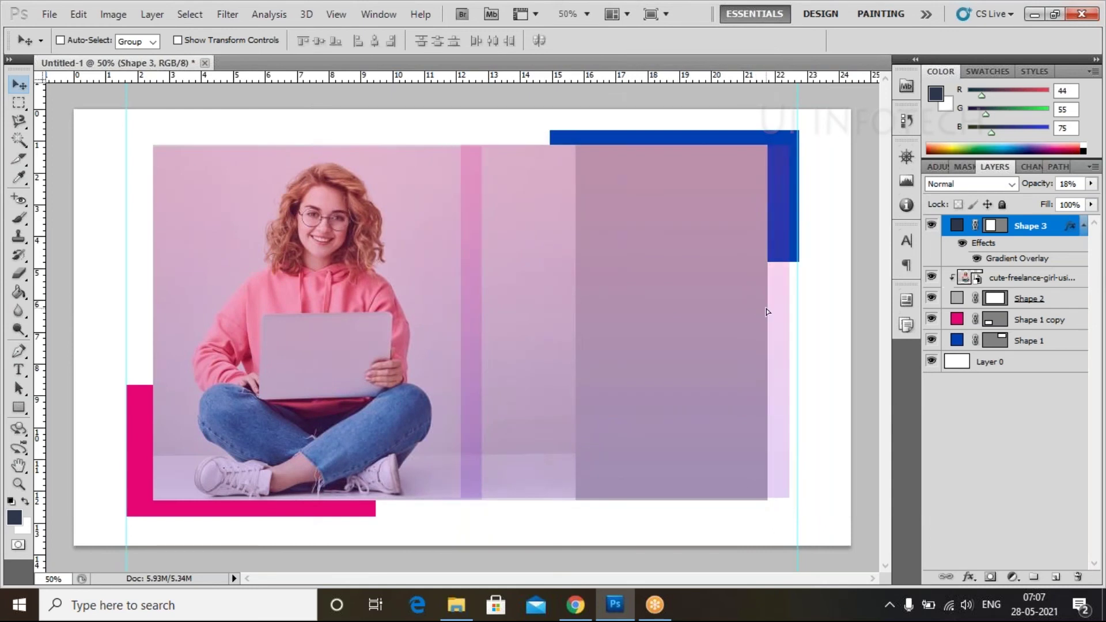
key("ctrl+j")
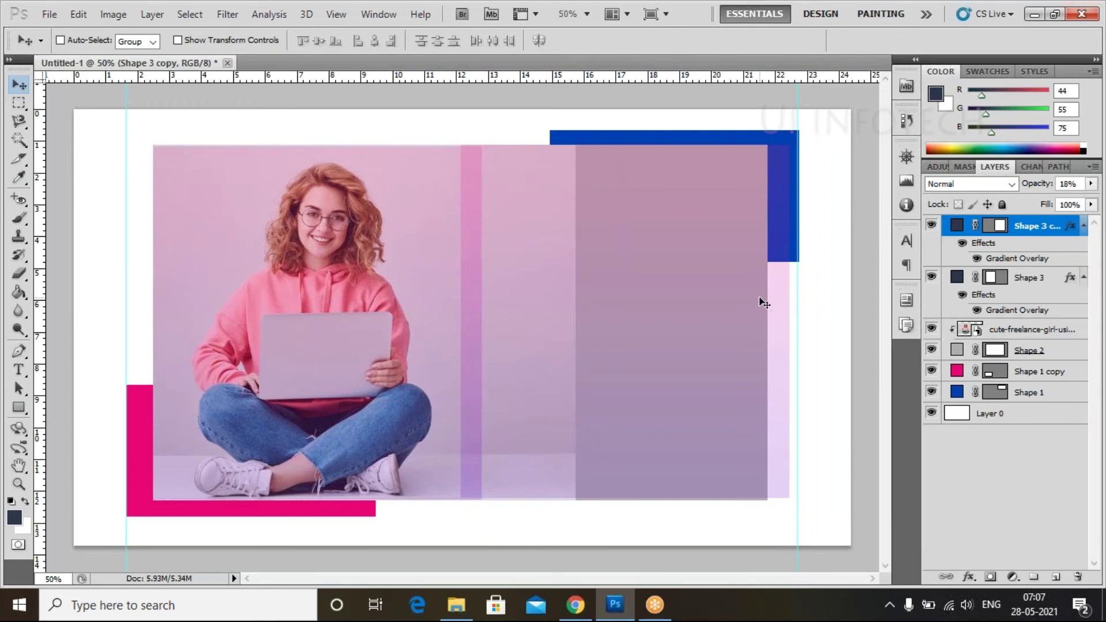
Narrow the Shape 3 copy to about 93.5% width so its outer edge meets the grey rectangle's right edge.
key("ctrl+t")
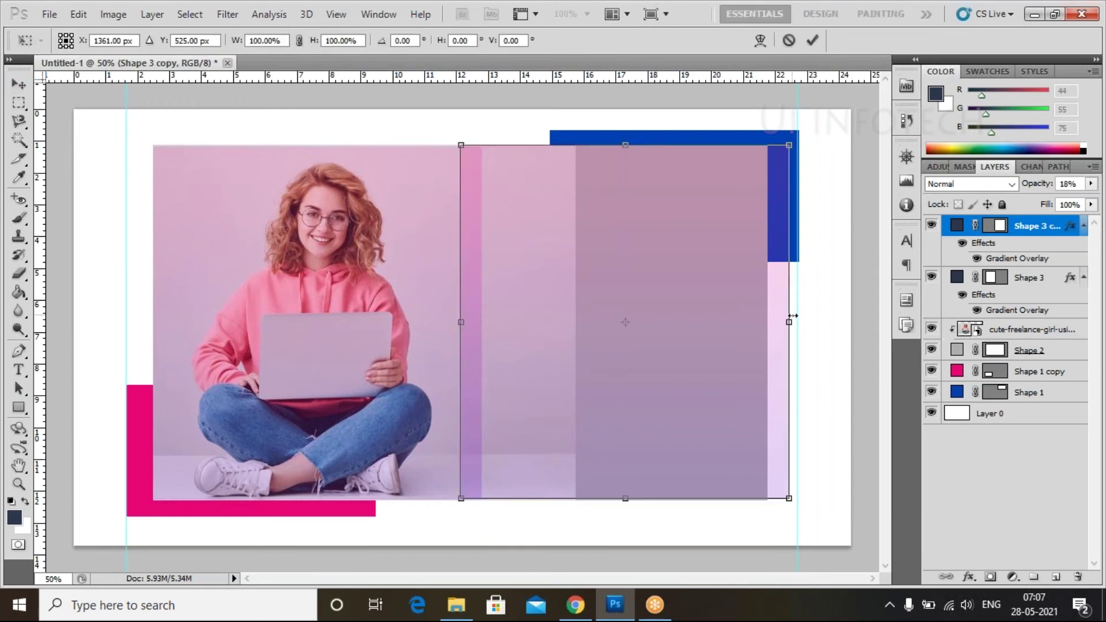
left_click_drag(789, 321, 783, 321)
left_click_drag(778, 322, 768, 322)
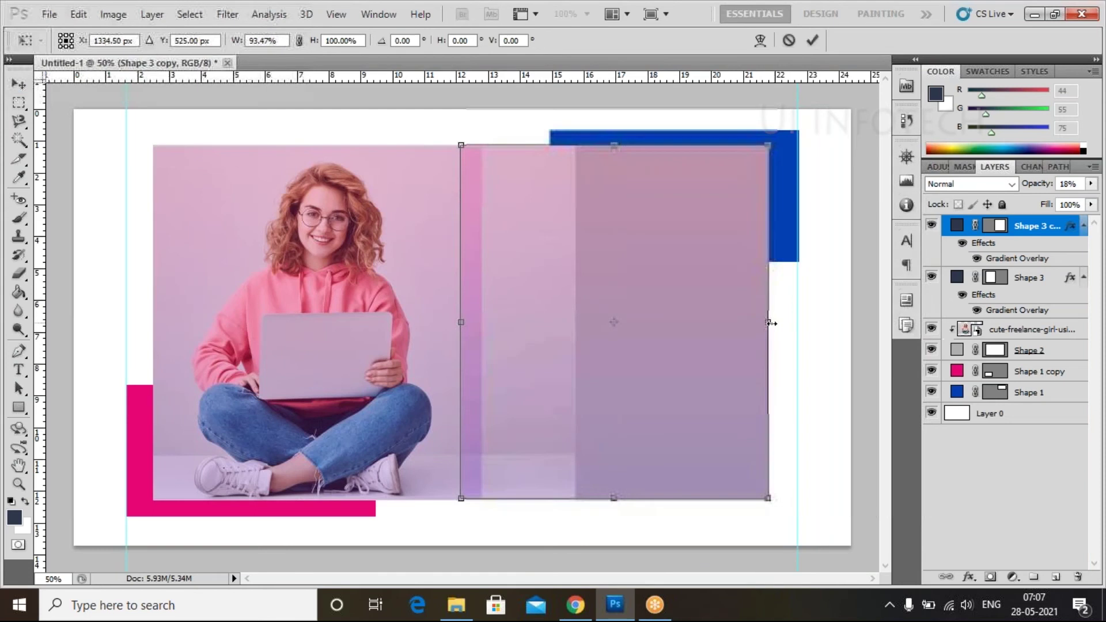
key("Return")
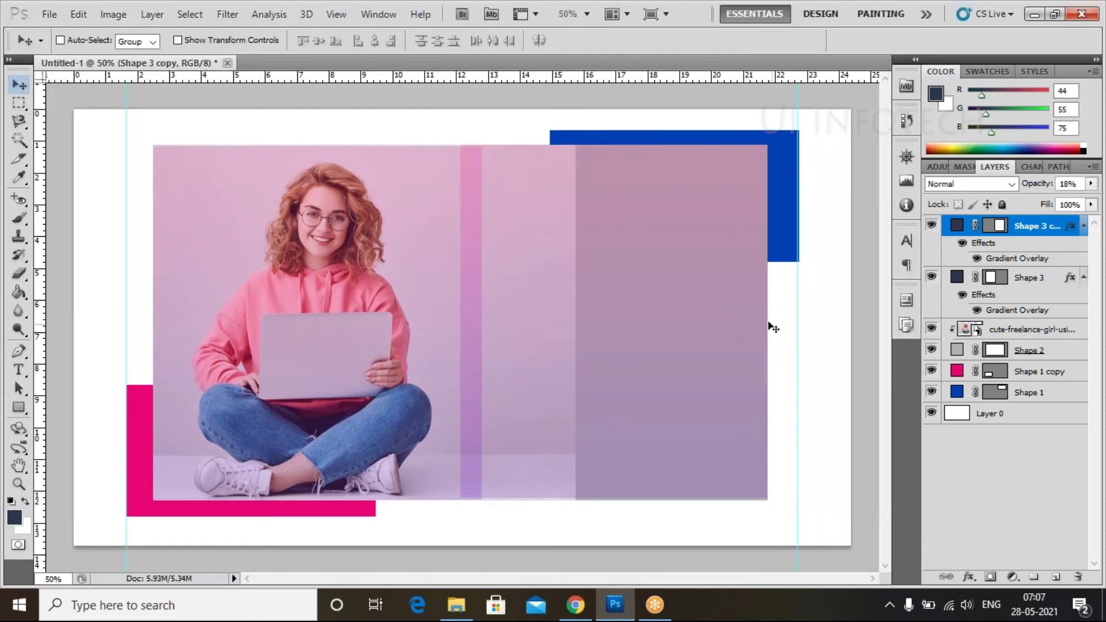
Set the Shape 3 copy's opacity to 100% and remove its Gradient Overlay effect.
left_click(978, 259)
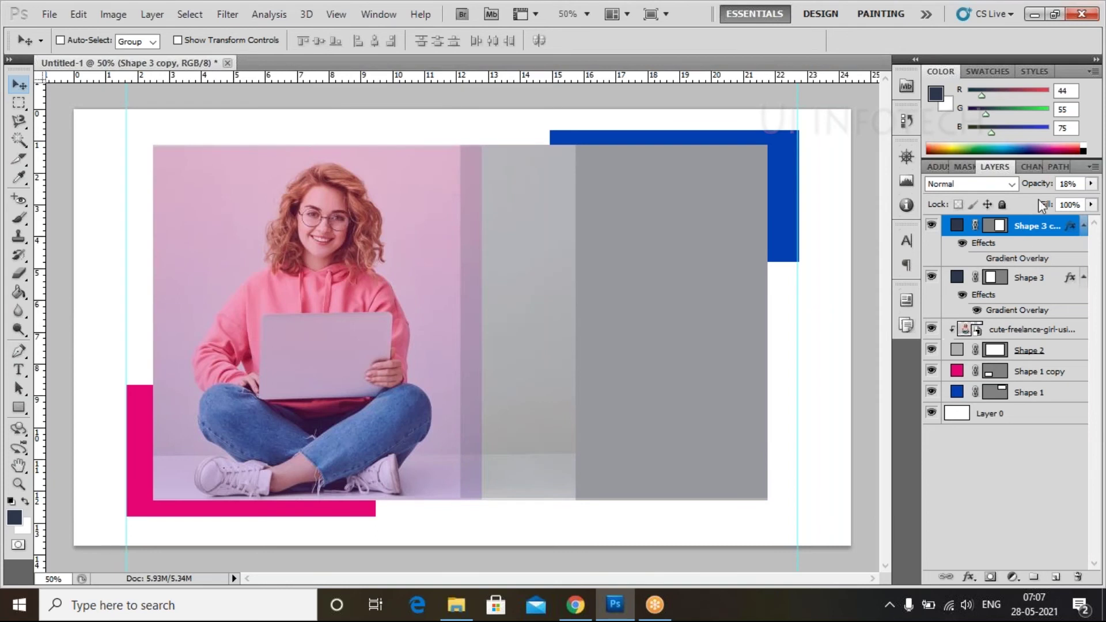
double_click(1067, 184)
type("100")
key("Return")
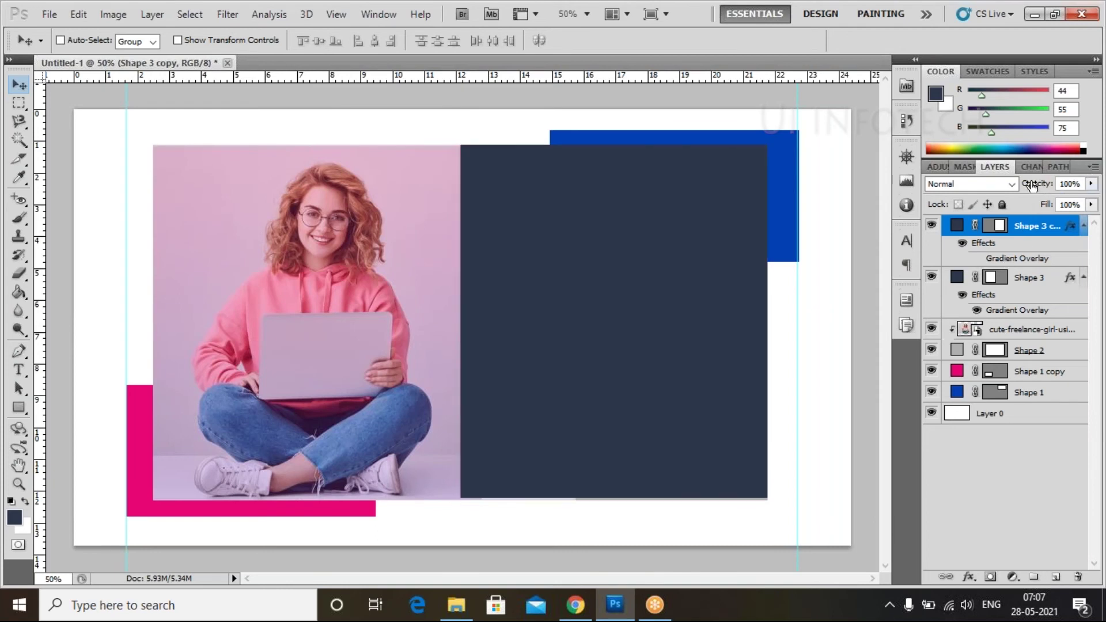
left_click_drag(1009, 247, 1078, 576)
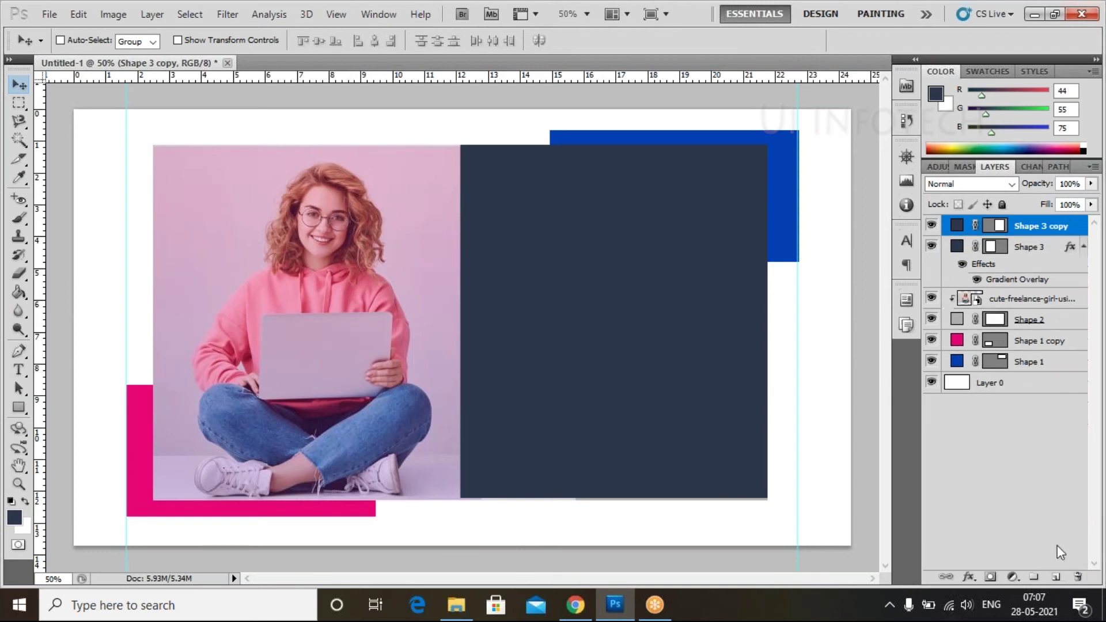
Change the Shape 3 copy rectangle's fill colour to white ffffff.
double_click(959, 229)
left_click(115, 119)
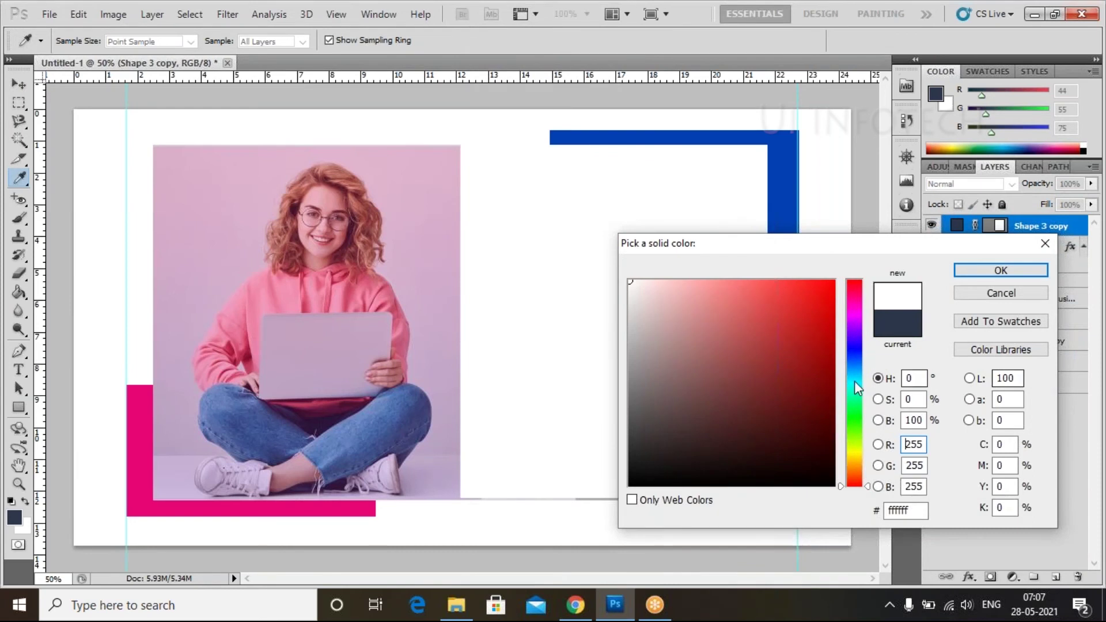
left_click(1000, 270)
key("v")
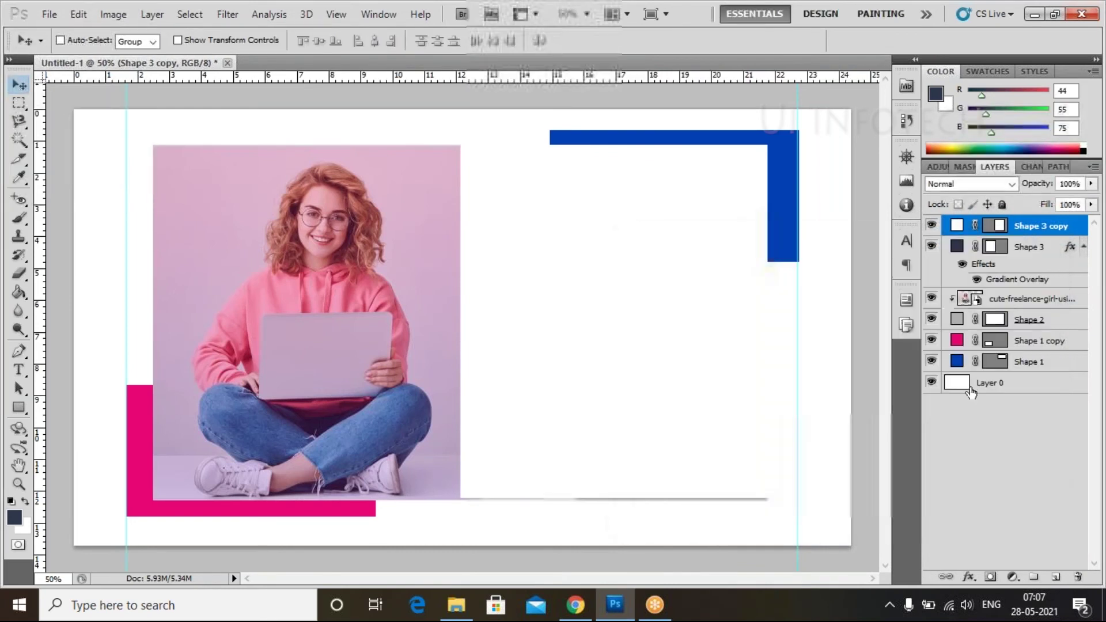
left_click(980, 486)
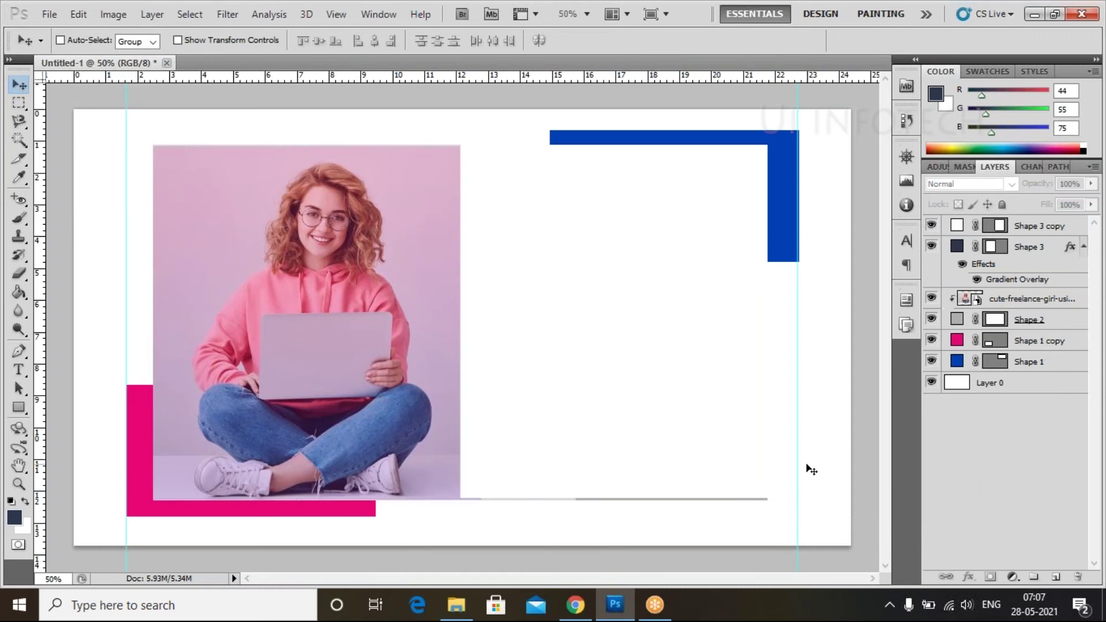
Change the Shape 3 copy rectangle's fill colour to light grey d2d2d2.
left_click(961, 231)
key("i")
double_click(957, 225)
left_click_drag(636, 326, 630, 317)
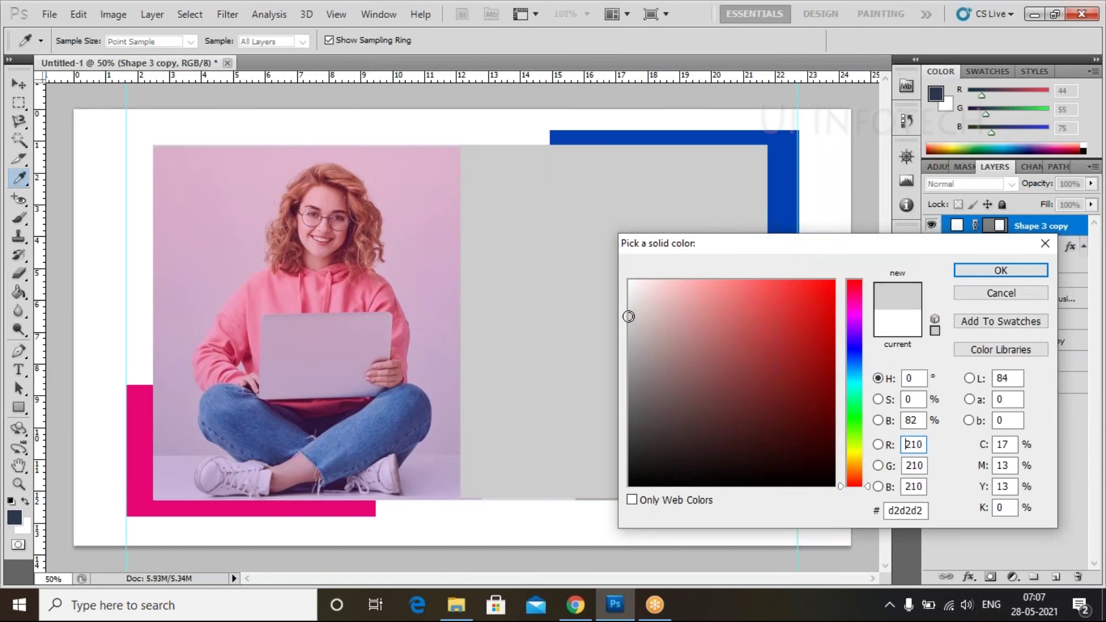
left_click(985, 271)
left_click(953, 503)
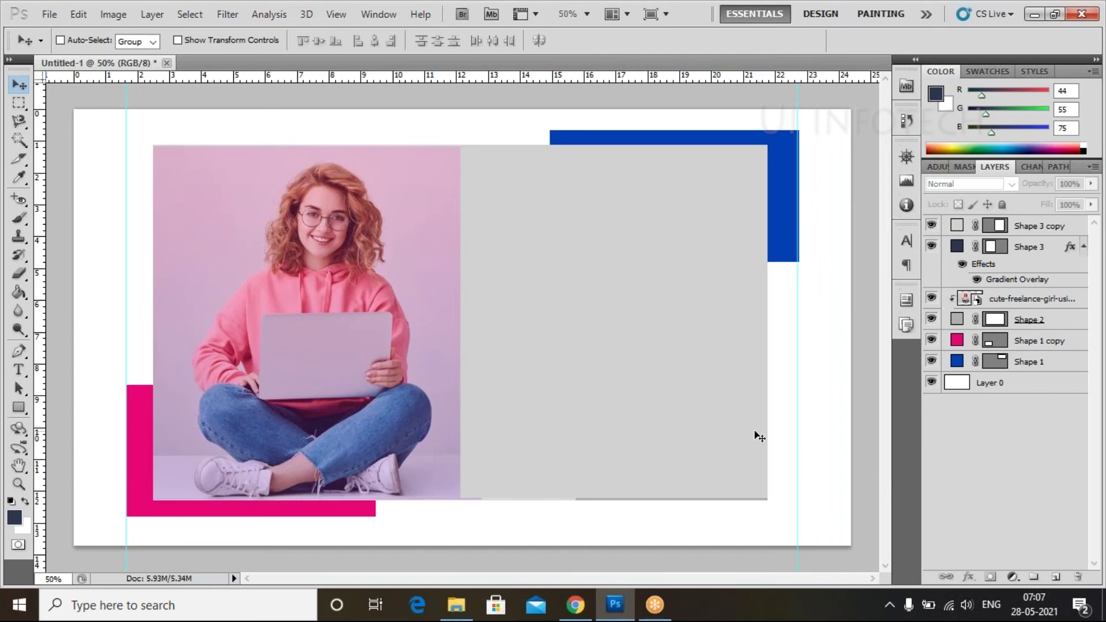
Group Shape 3, the photo, Shape 2, Shape 1 copy and Shape 1 together, and put Shape 3 copy in its own group.
left_click(1039, 260)
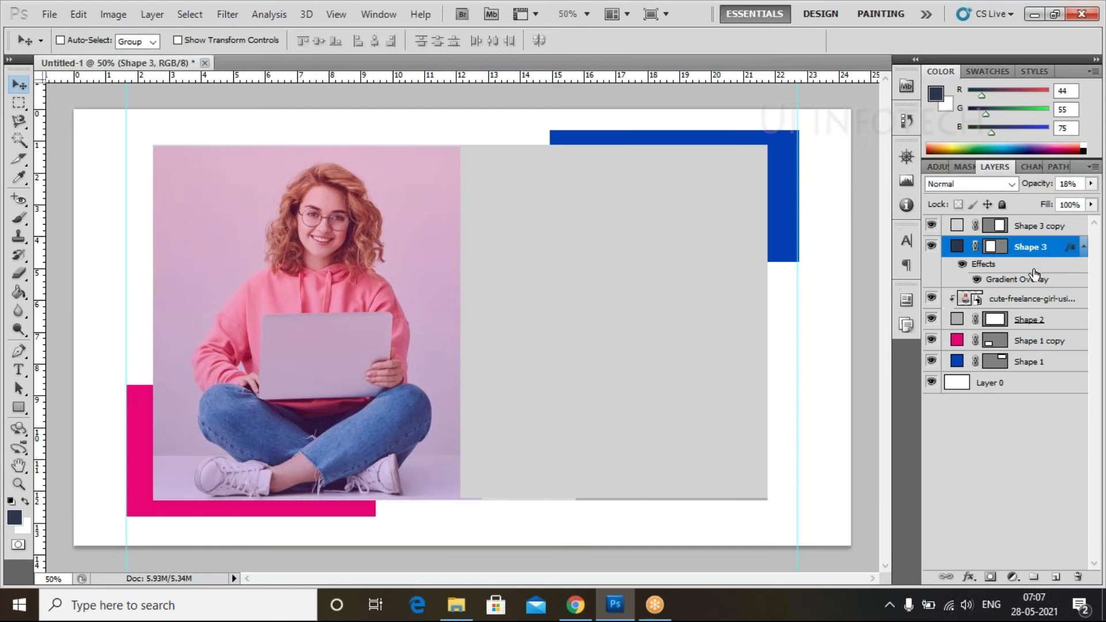
left_click(1009, 301, "ctrl")
left_click(1005, 326, "ctrl")
key("ctrl+d")
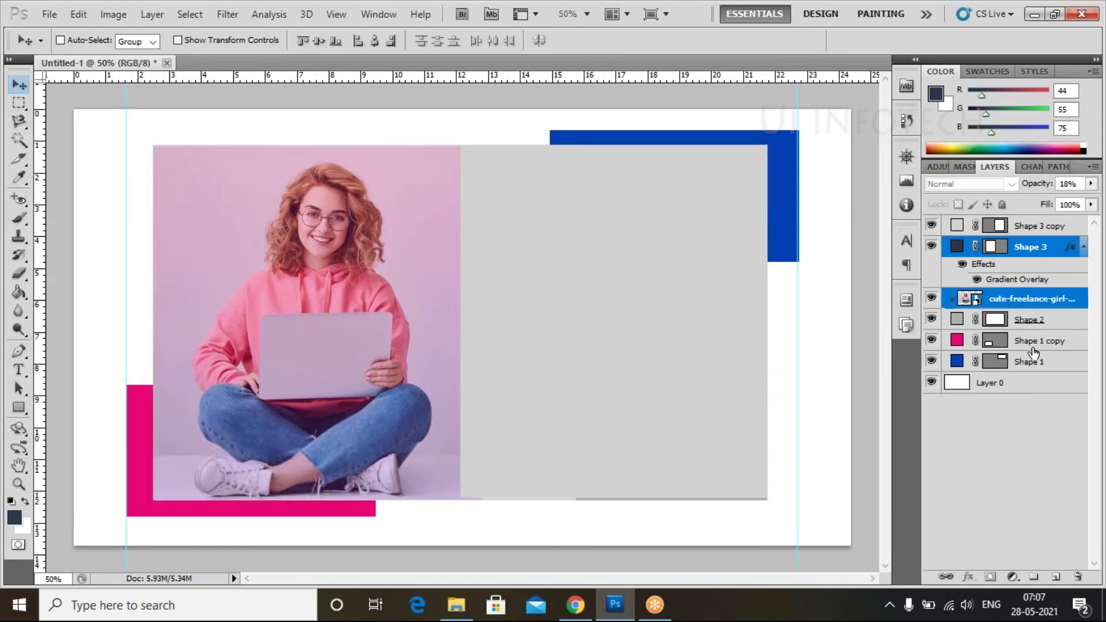
left_click(1033, 348, "ctrl")
left_click(1023, 325, "ctrl")
left_click(1015, 363, "ctrl")
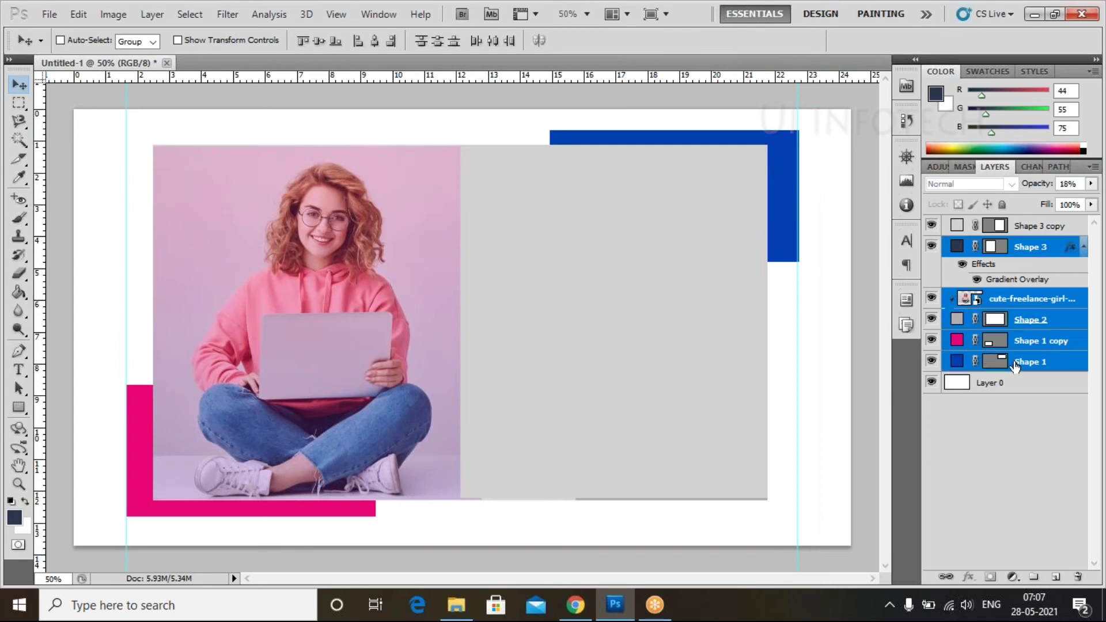
key("ctrl+g")
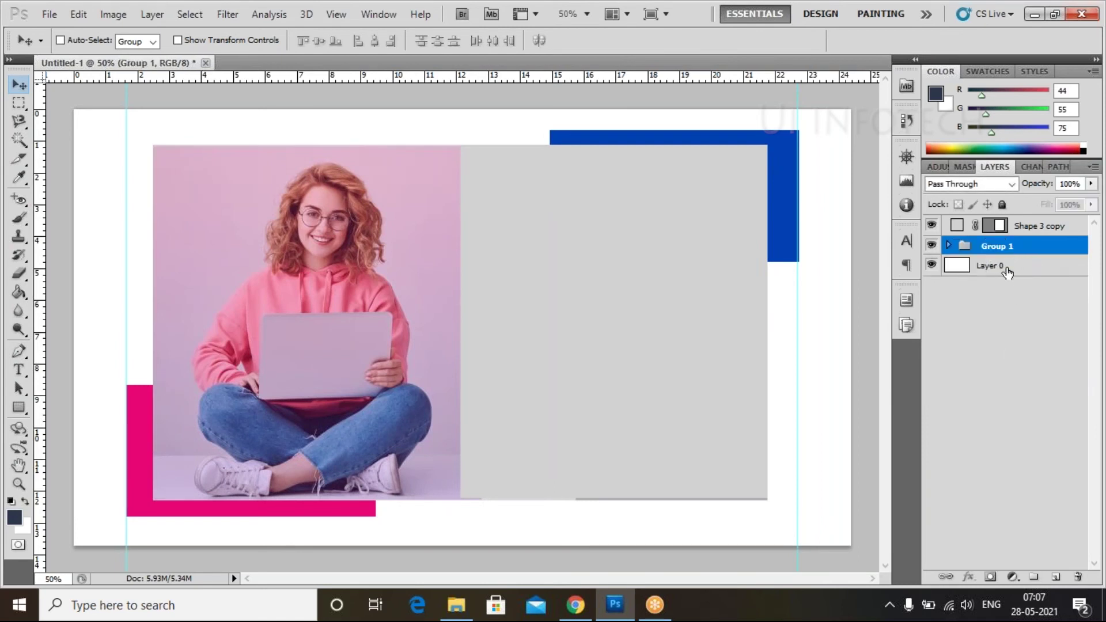
left_click(1035, 233)
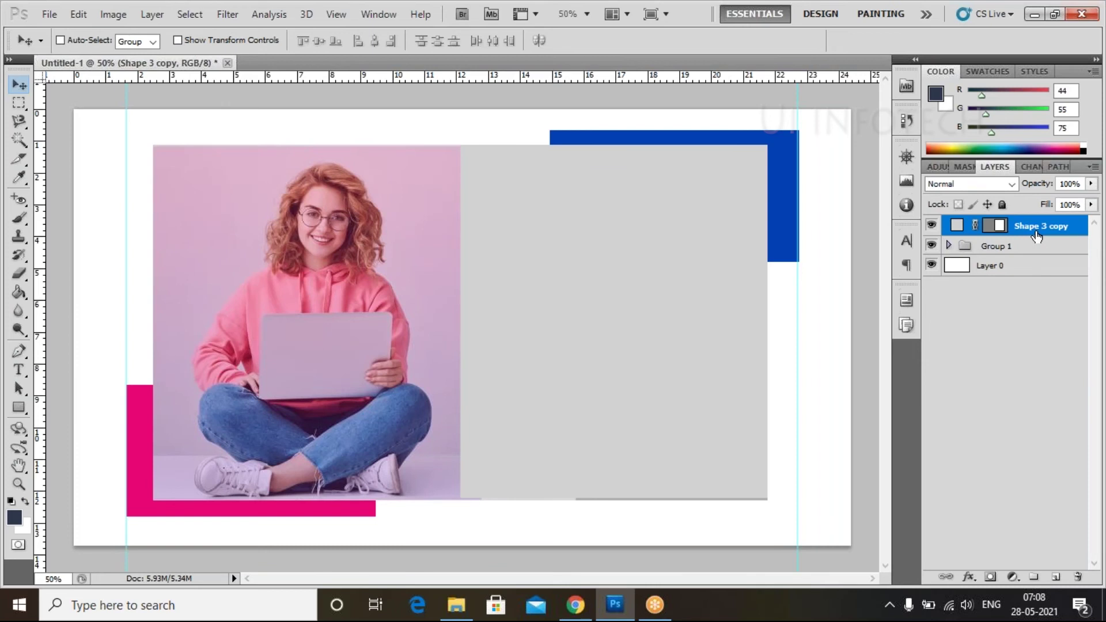
key("ctrl+g")
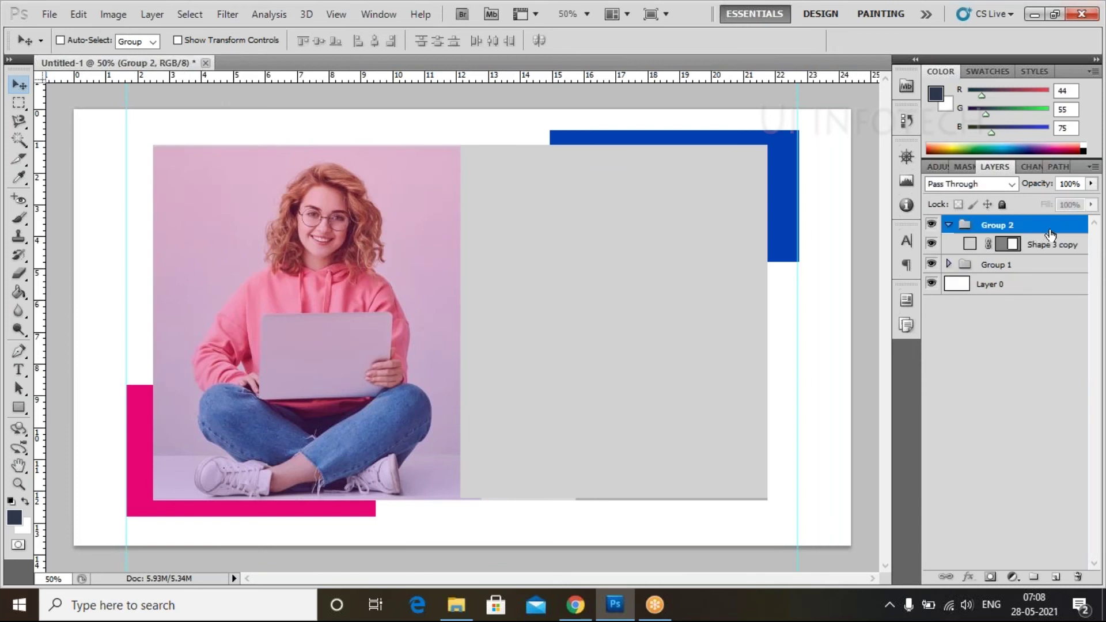
Add the heading LOGIN FORM in 29 px Open Sans Bold near the top of the light grey rectangle.
left_click(19, 370)
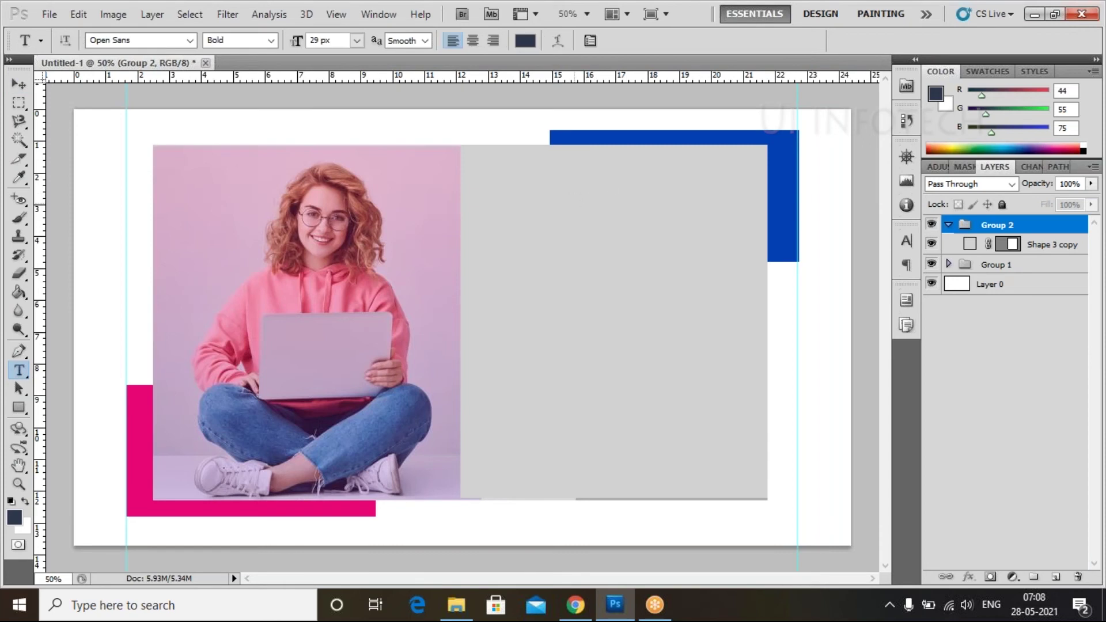
left_click(574, 200)
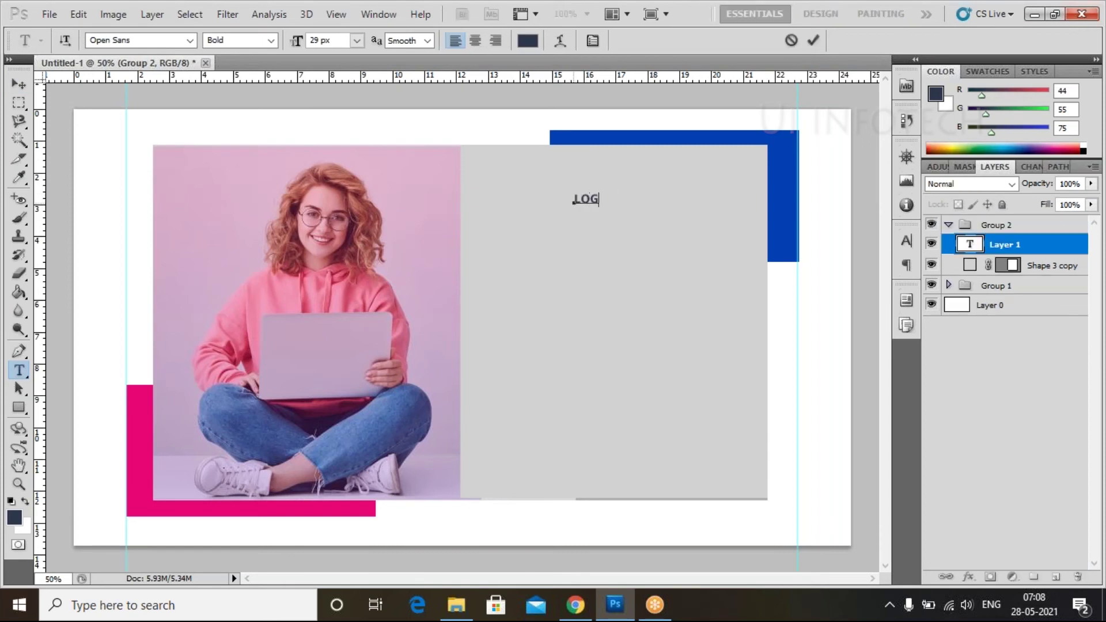
type("LOGIN FORM")
left_click(20, 85)
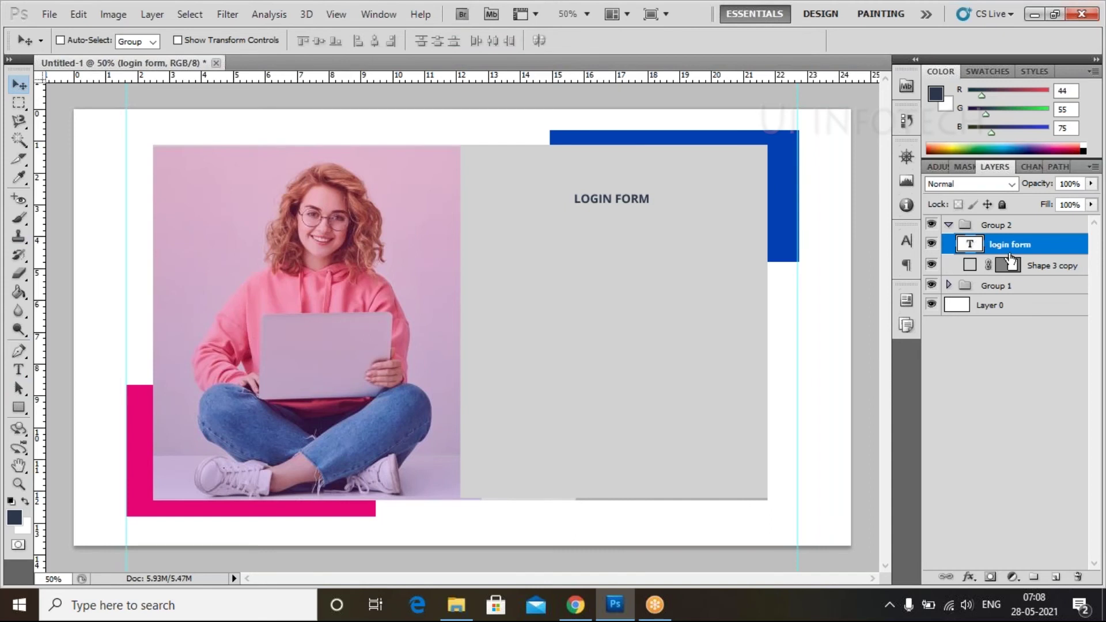
Centre the LOGIN FORM heading horizontally on the light grey rectangle and move it slightly closer to the rectangle's upper edge.
left_click(1038, 266, "shift")
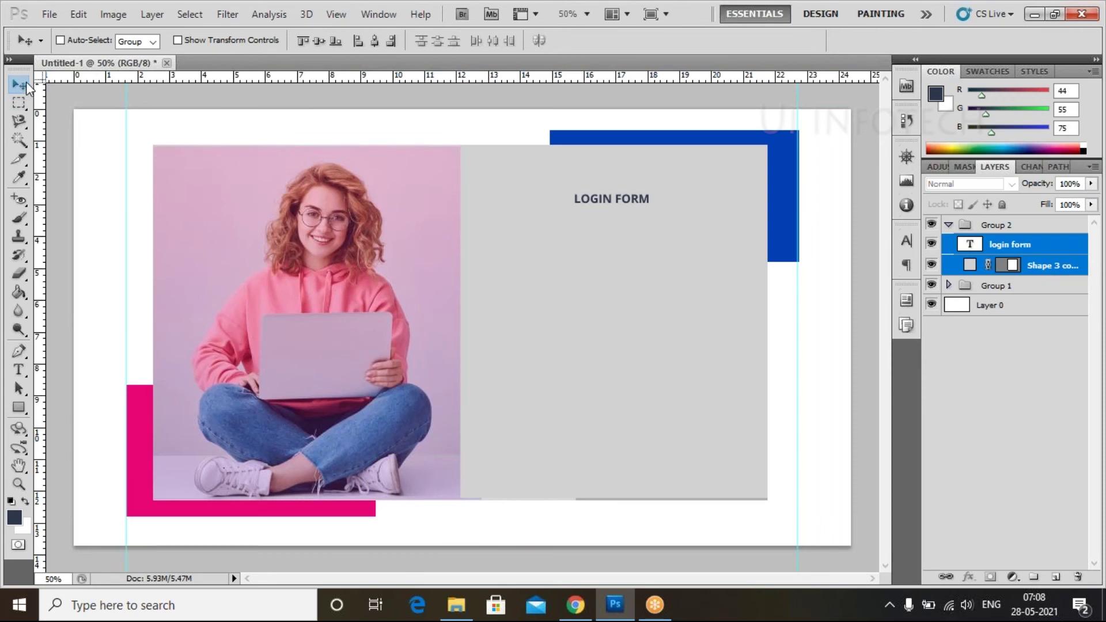
left_click(374, 41)
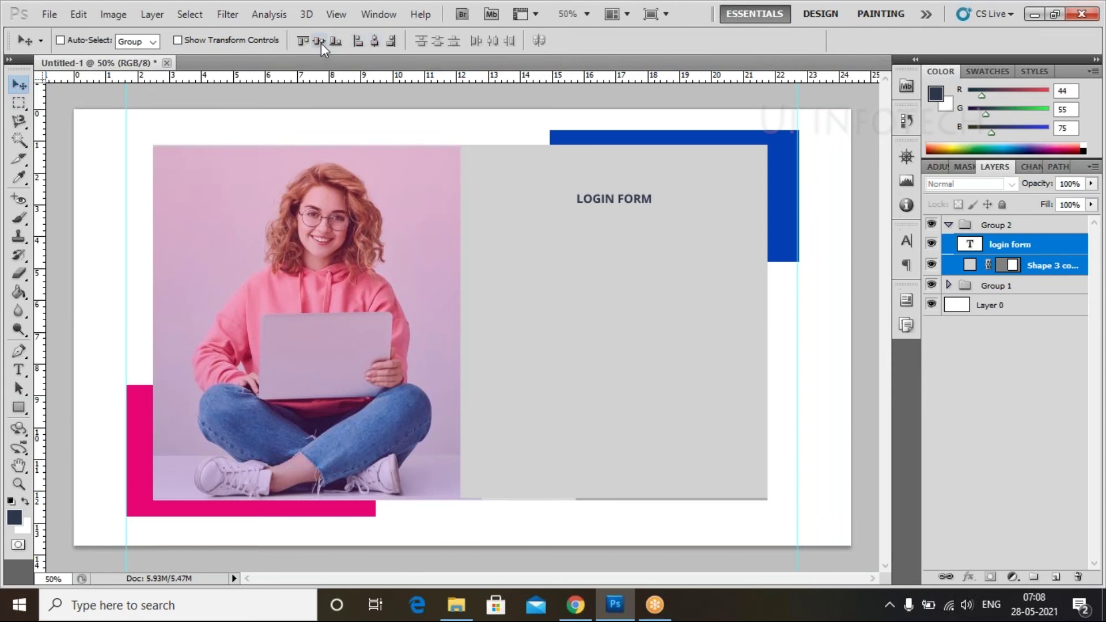
left_click(1009, 248)
key("Up")
key("Up")
key("Up")
key("Up")
key("Up")
key("Up")
key("Up")
key("Up")
key("Up")
key("Up")
key("Up")
key("Up")
key("Up")
key("Up")
key("Up")
key("Up")
key("Up")
key("Up")
key("Up")
key("Up")
key("Up")
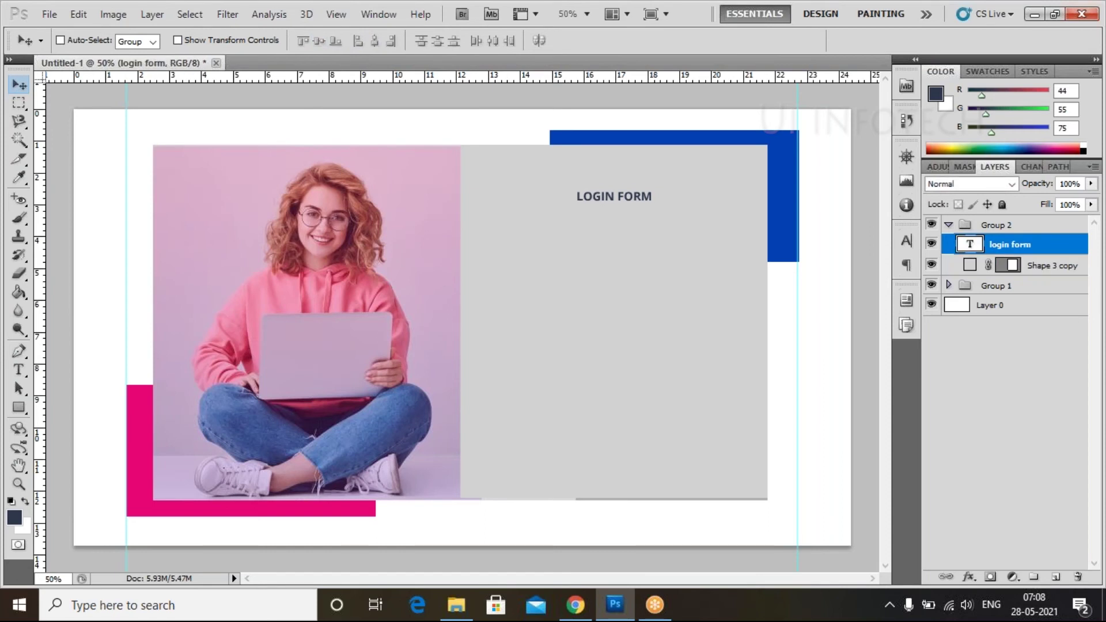
key("Down")
key("Down")
key("Down")
key("Down")
key("Down")
key("Down")
key("Down")
key("Down")
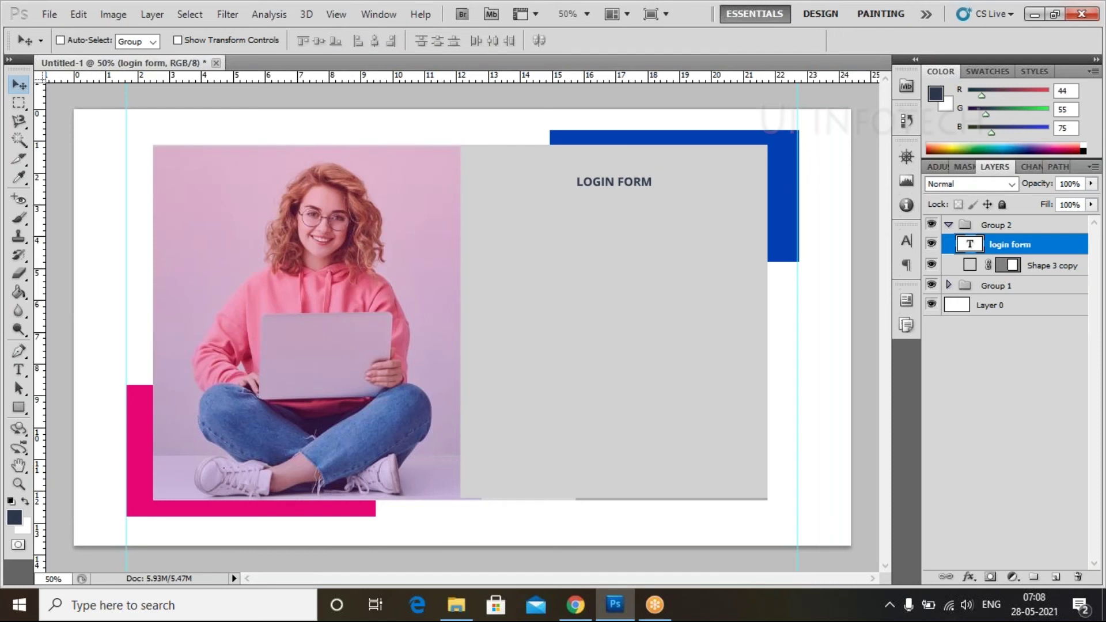
double_click(970, 245)
key("Escape")
double_click(1054, 244)
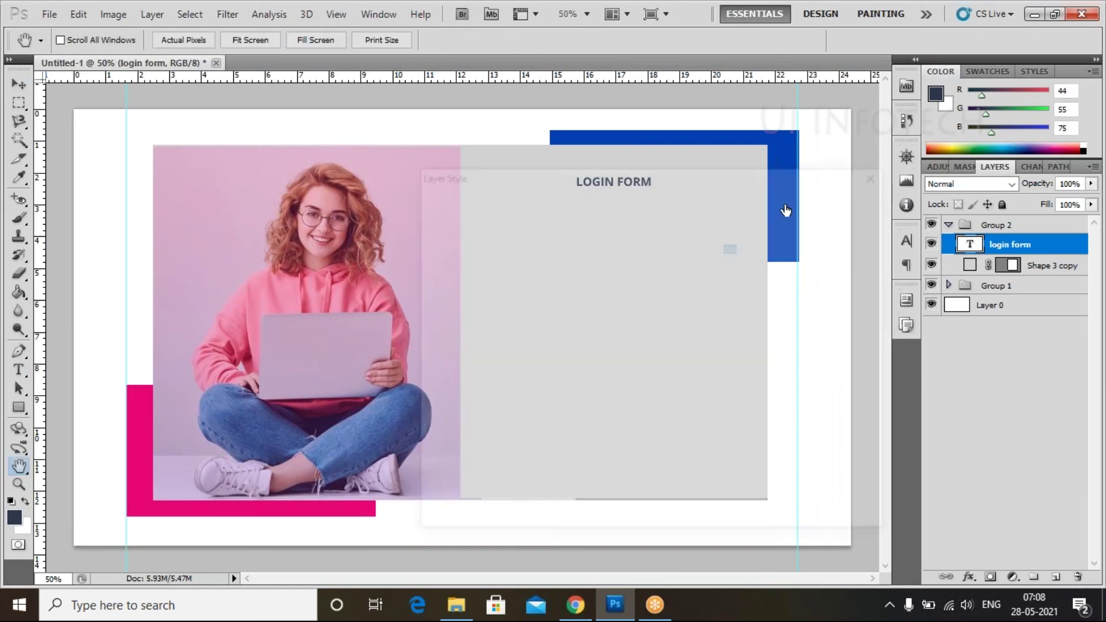
left_click(879, 174)
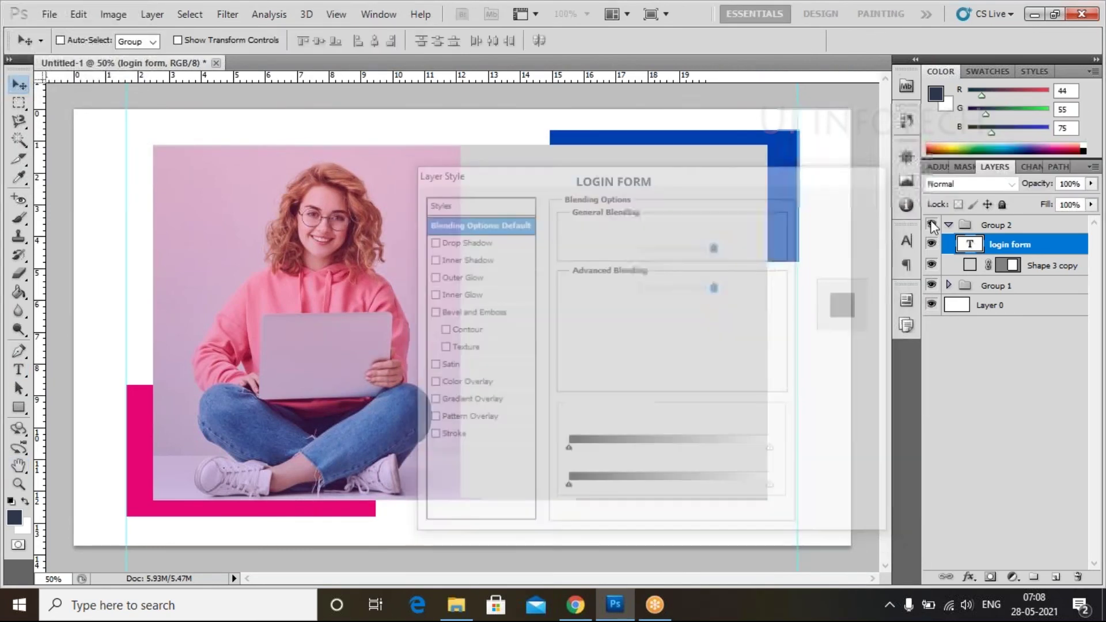
Enlarge the LOGIN FORM heading to 38 px and nudge it slightly to the left.
double_click(969, 244)
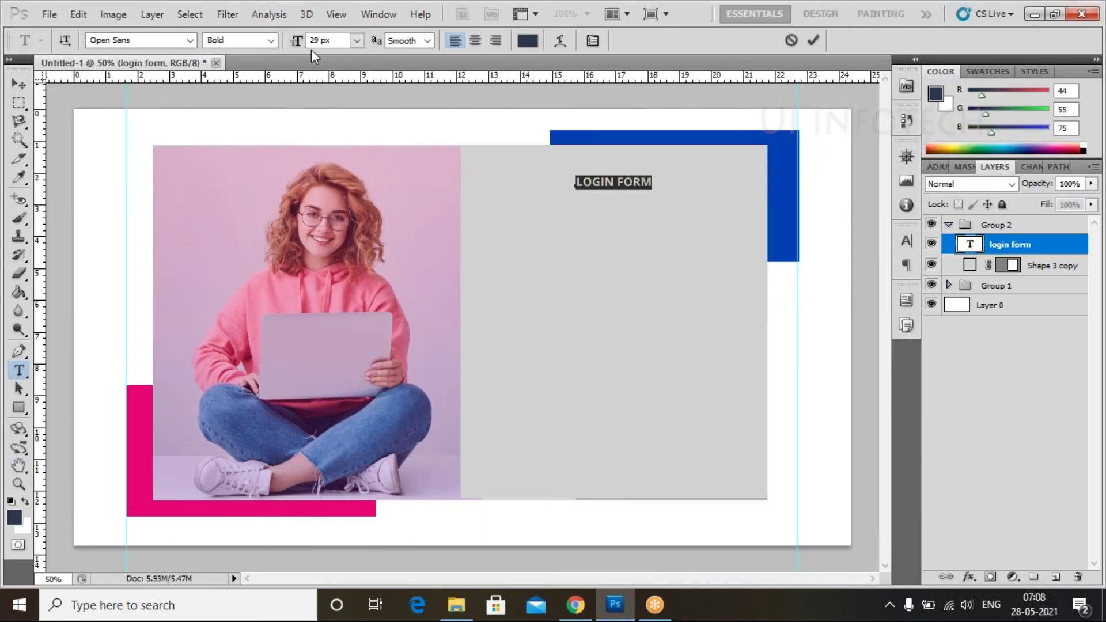
scroll(311, 39, "up", 9)
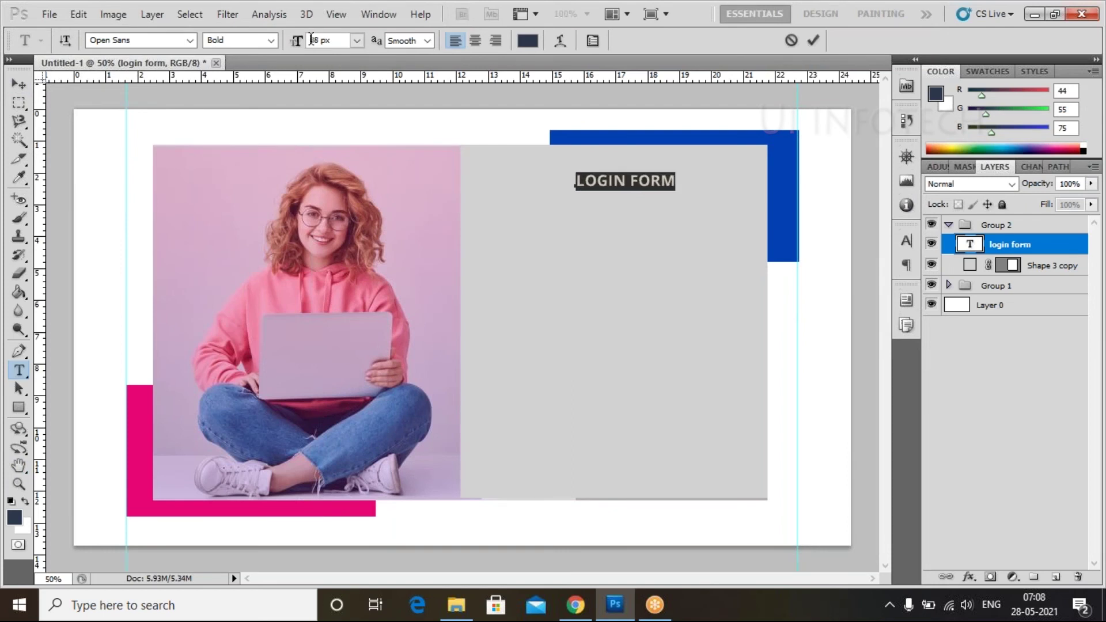
left_click(21, 86)
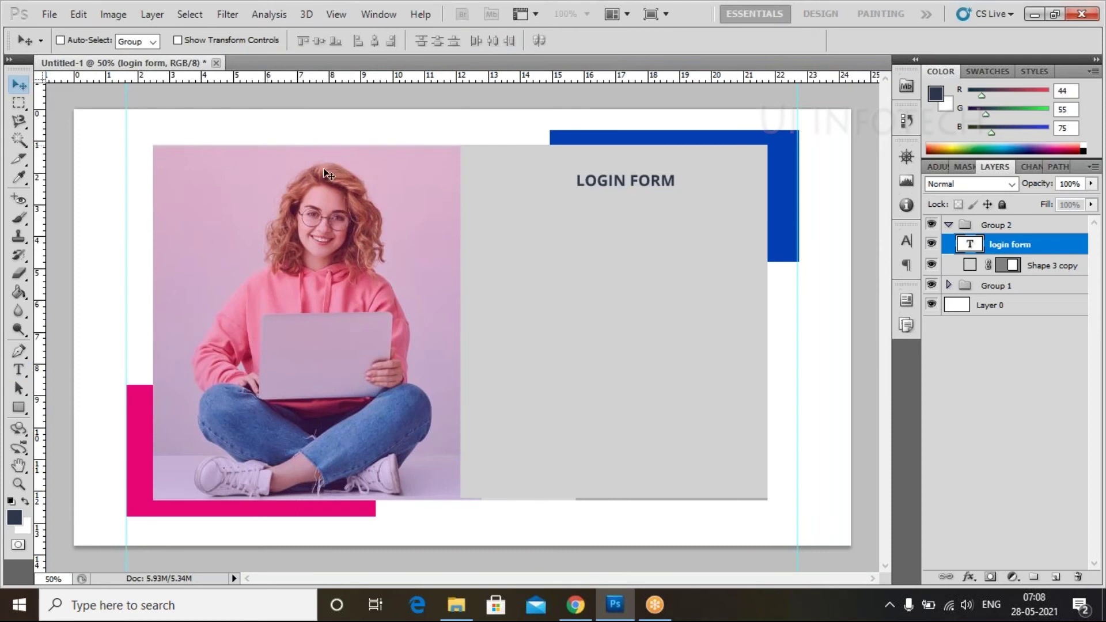
key("Left")
key("Left")
key("Left")
key("Left")
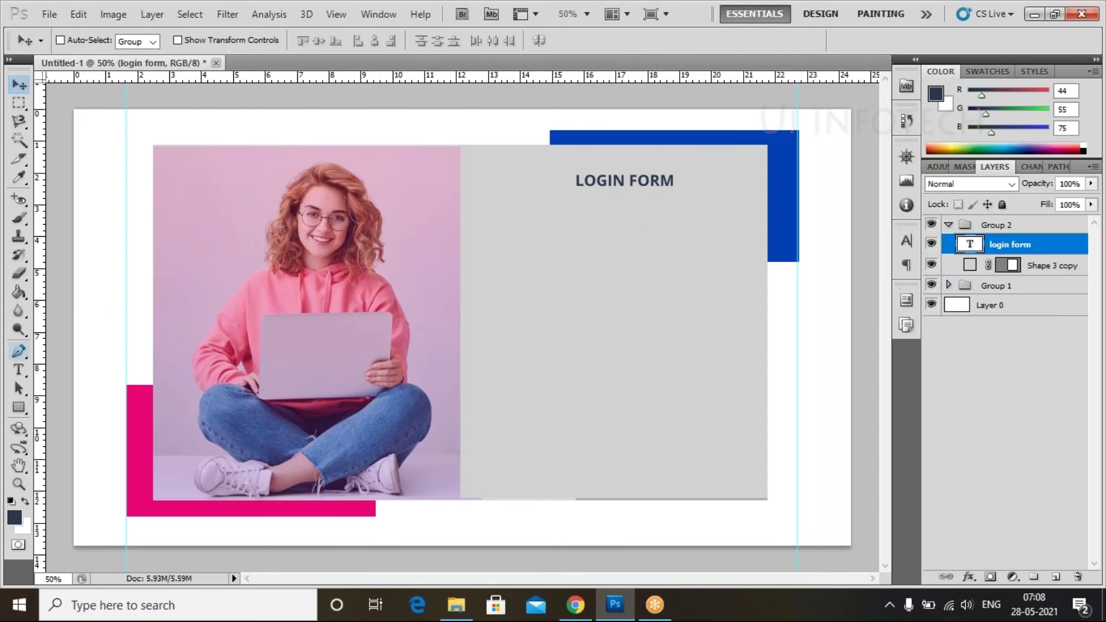
Draw a wide, short rectangle below the LOGIN FORM heading and change its fill colour to white.
left_click(18, 409)
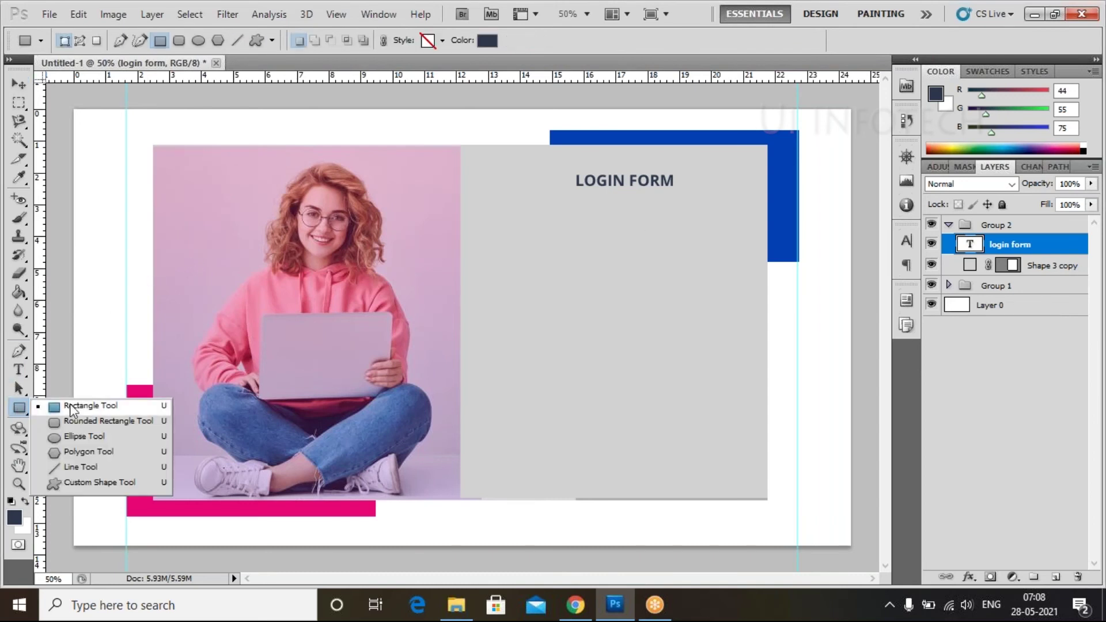
left_click(74, 410)
left_click_drag(518, 233, 720, 275)
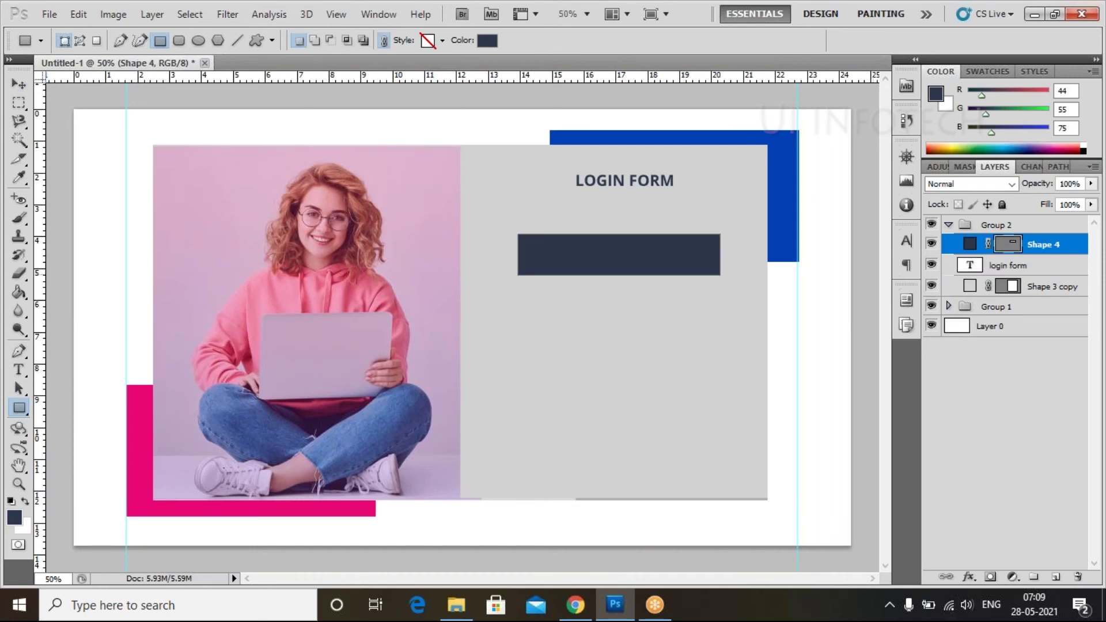
left_click(959, 377)
double_click(970, 245)
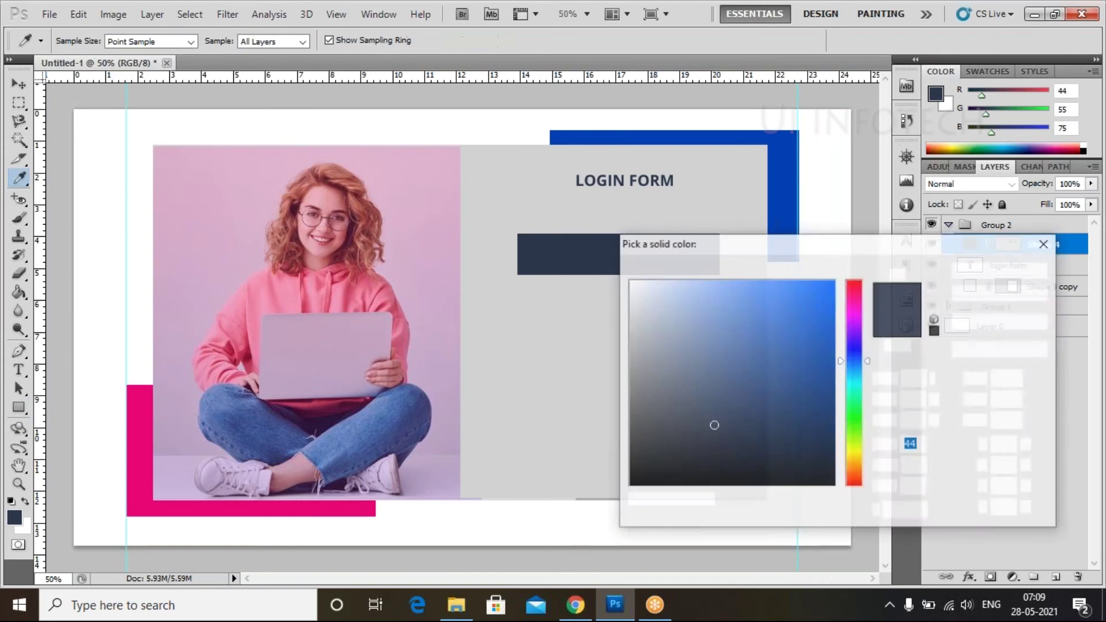
left_click(631, 281)
left_click(973, 271)
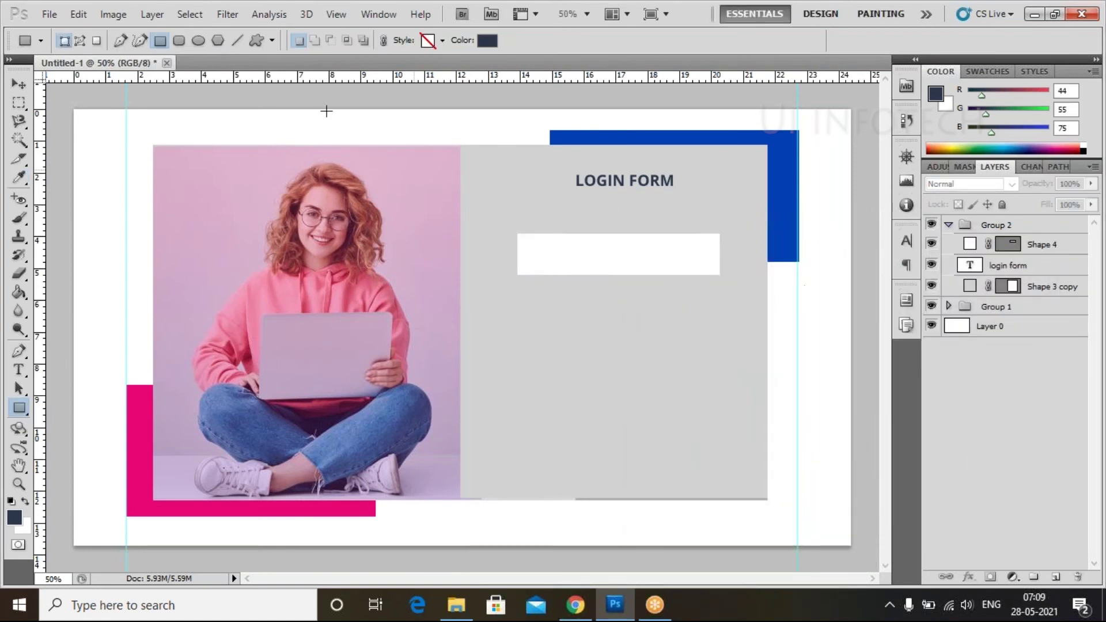
Duplicate the white Shape 4 rectangle twice, stacking the copies below it with small, similar gaps.
left_click(19, 84)
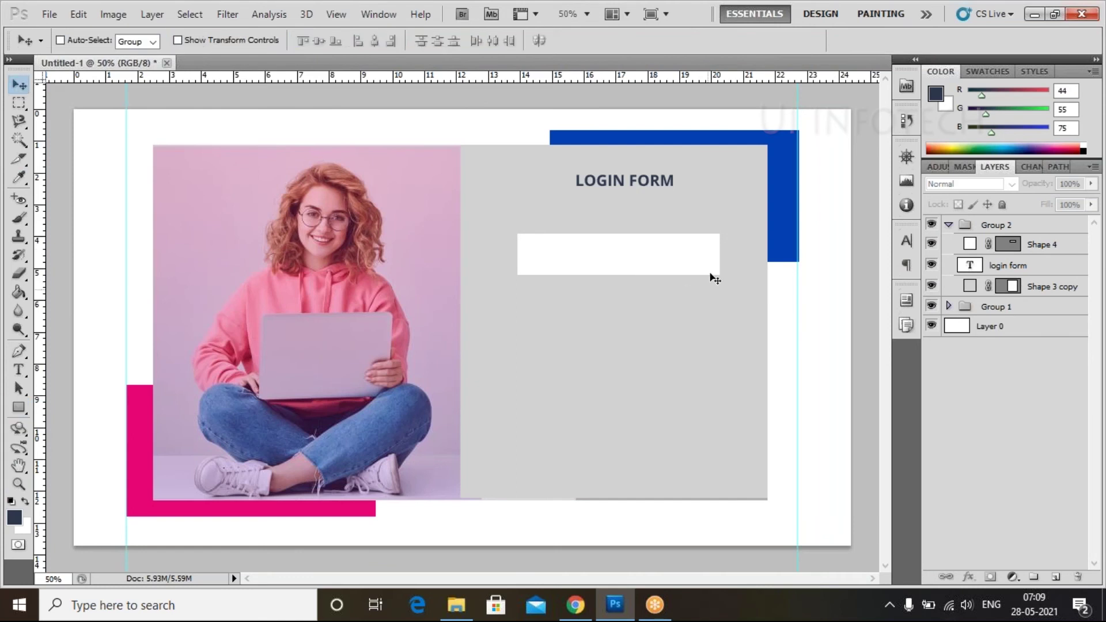
left_click(690, 276)
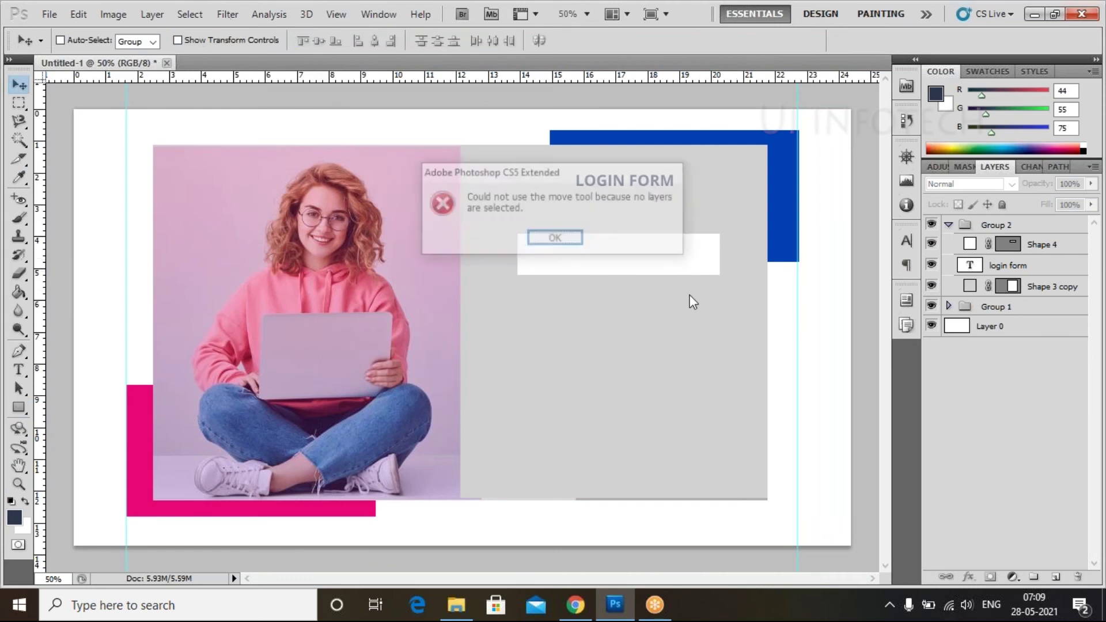
left_click(564, 239)
left_click(1044, 230)
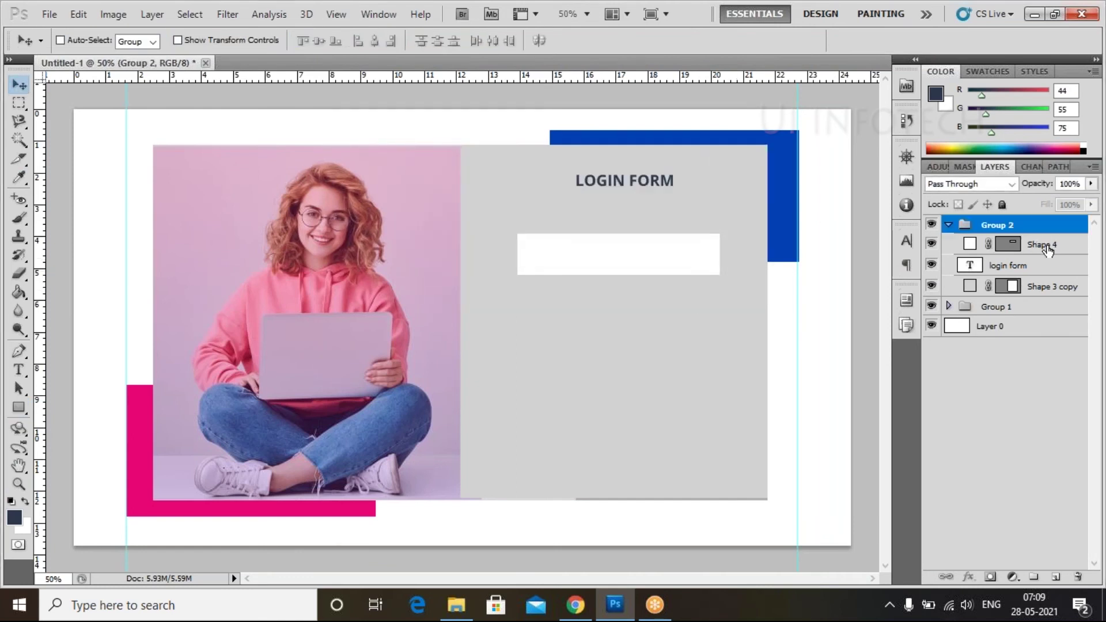
left_click(1045, 247)
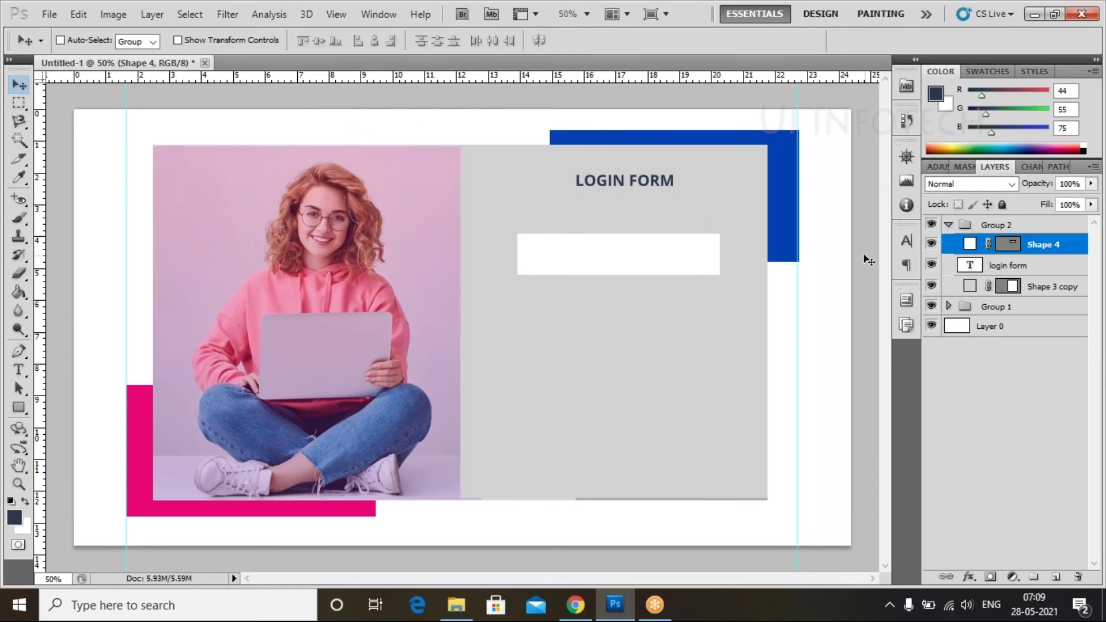
left_click_drag(625, 276, 628, 391)
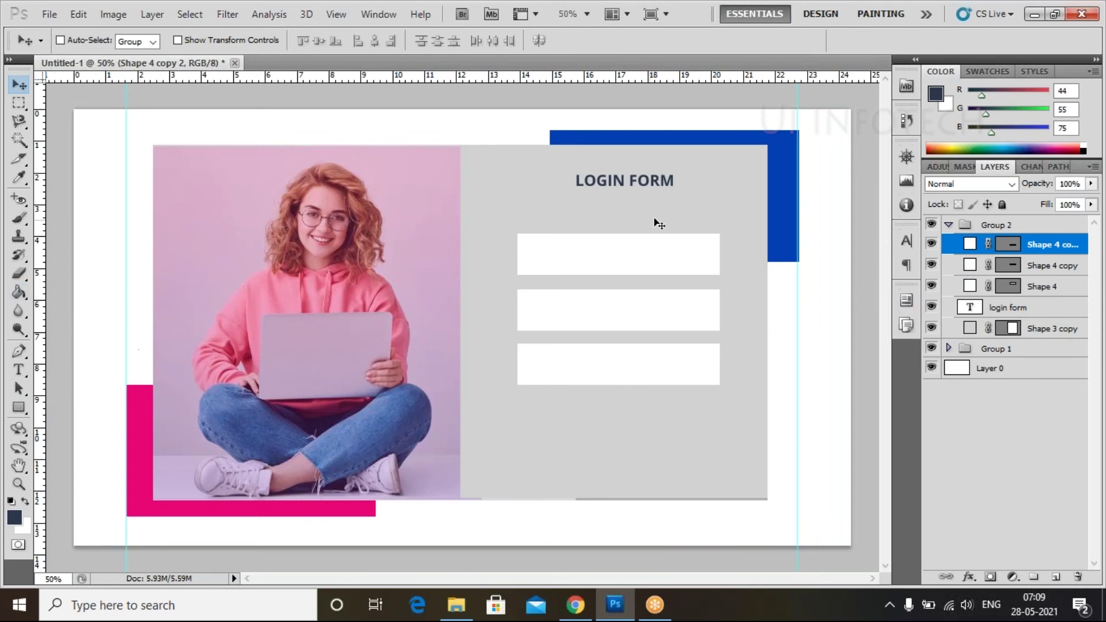
Add the text FULL NAME inside the uppermost white rectangle, on a new text layer at the top of Group 2.
left_click(19, 371)
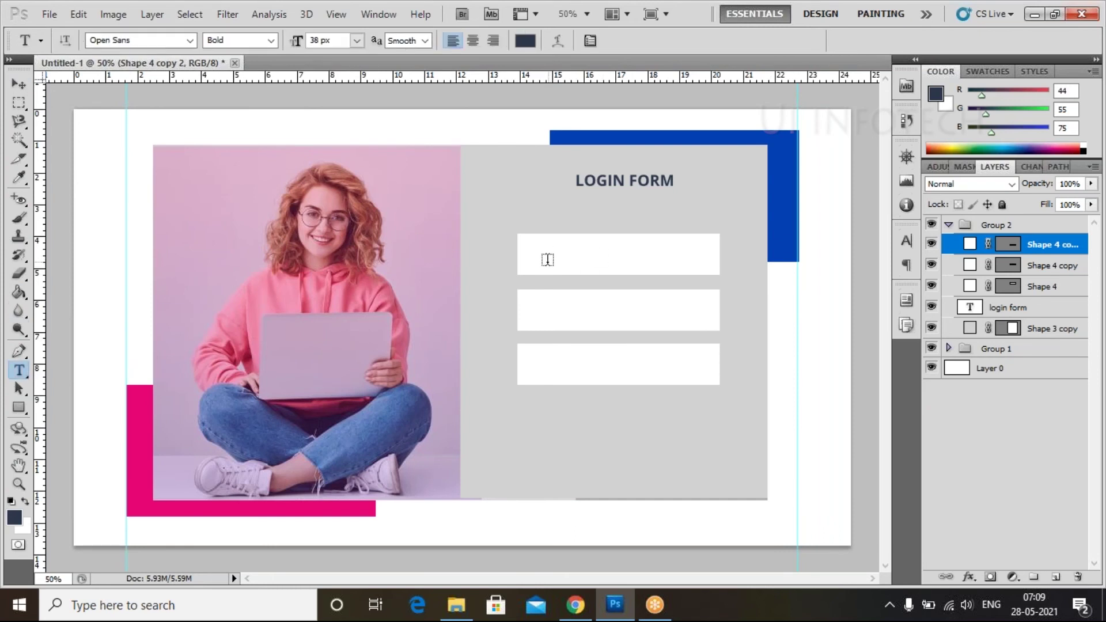
left_click(996, 227)
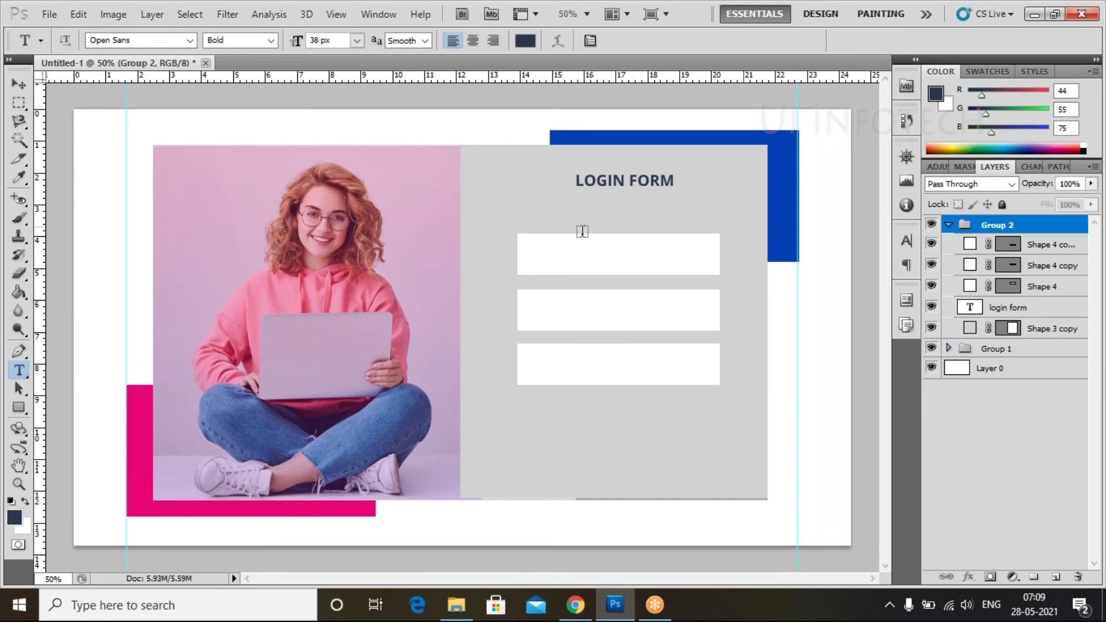
left_click(539, 256)
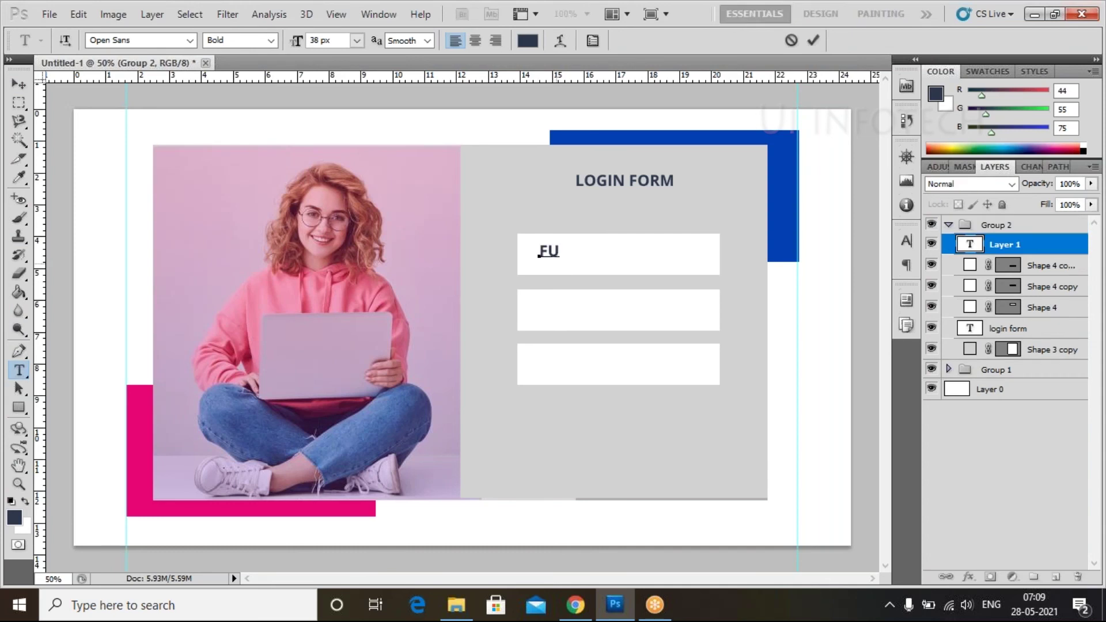
type("FULL NAME")
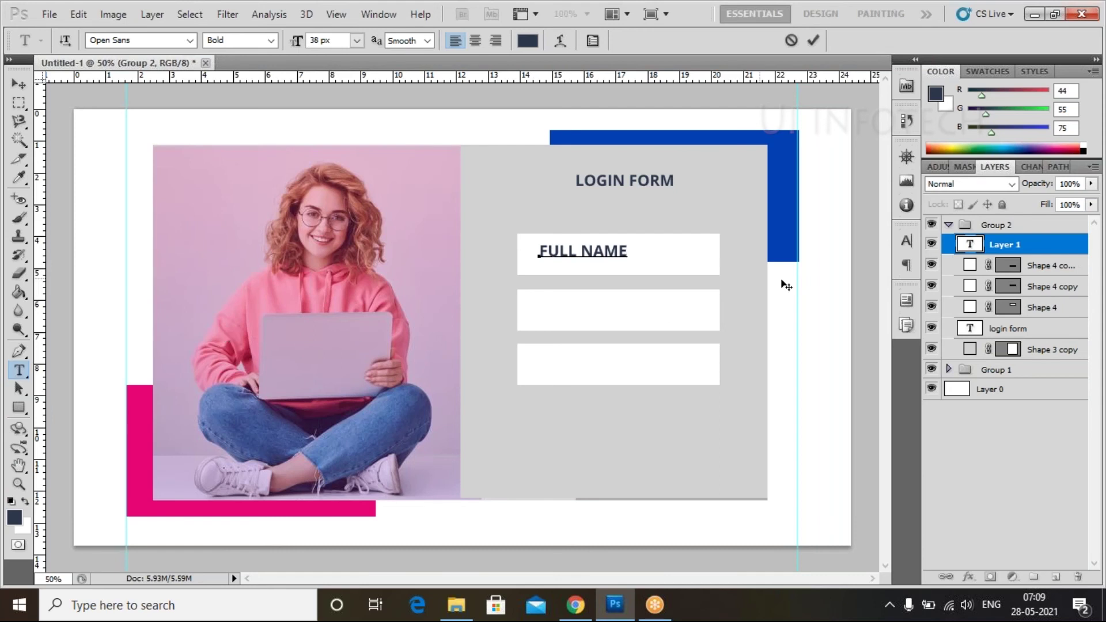
Reduce the FULL NAME text to 25 px and set its layer opacity to 62%.
left_click(967, 247)
double_click(967, 246)
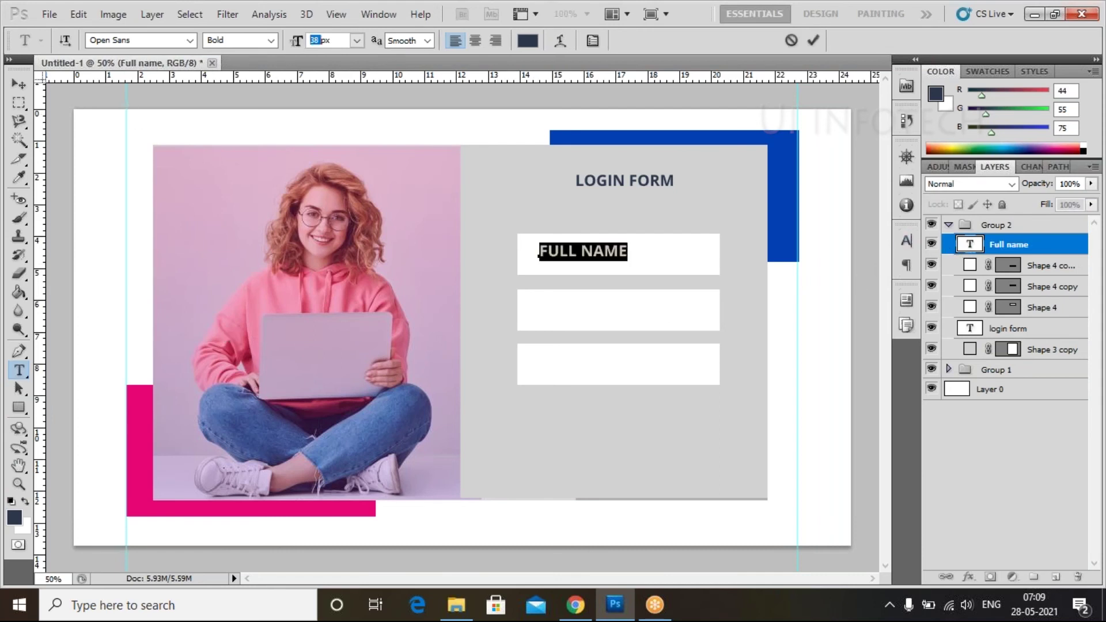
key("Down")
key("Down")
key("Down")
key("Down")
key("Down")
key("Down")
key("Down")
key("Down")
key("Down")
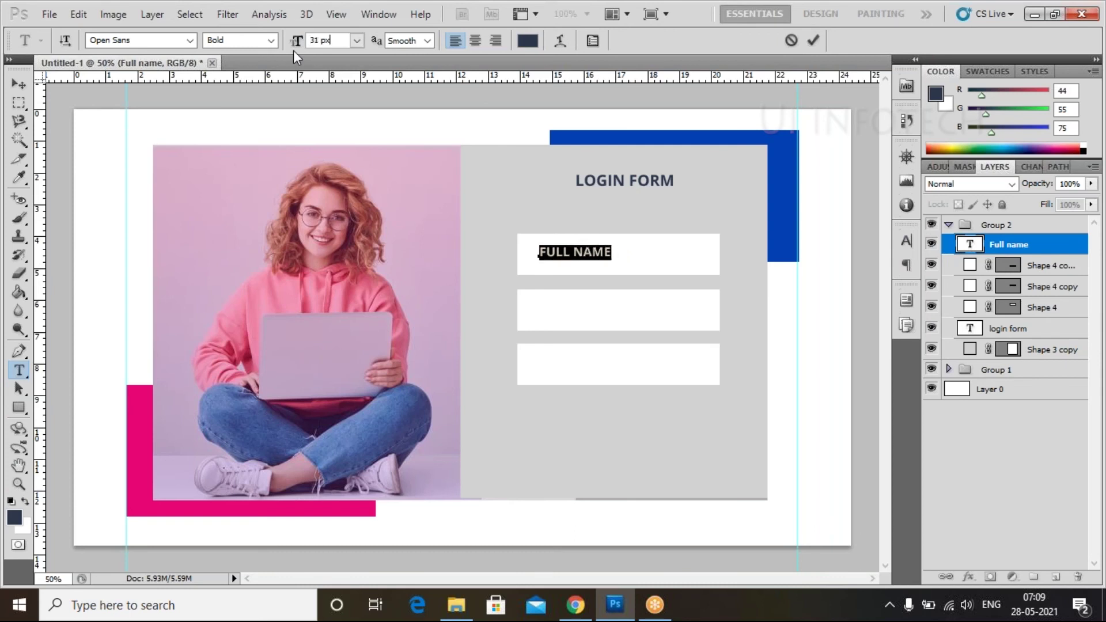
key("Down")
key("Down")
key("Down")
key("Down")
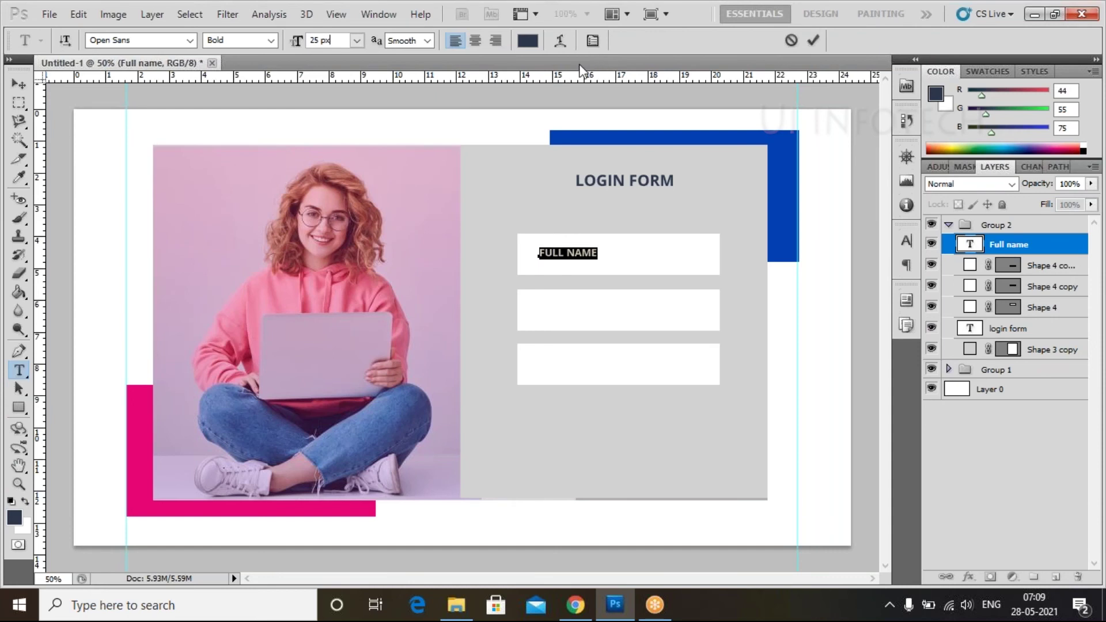
left_click_drag(1046, 189, 1017, 189)
key("v")
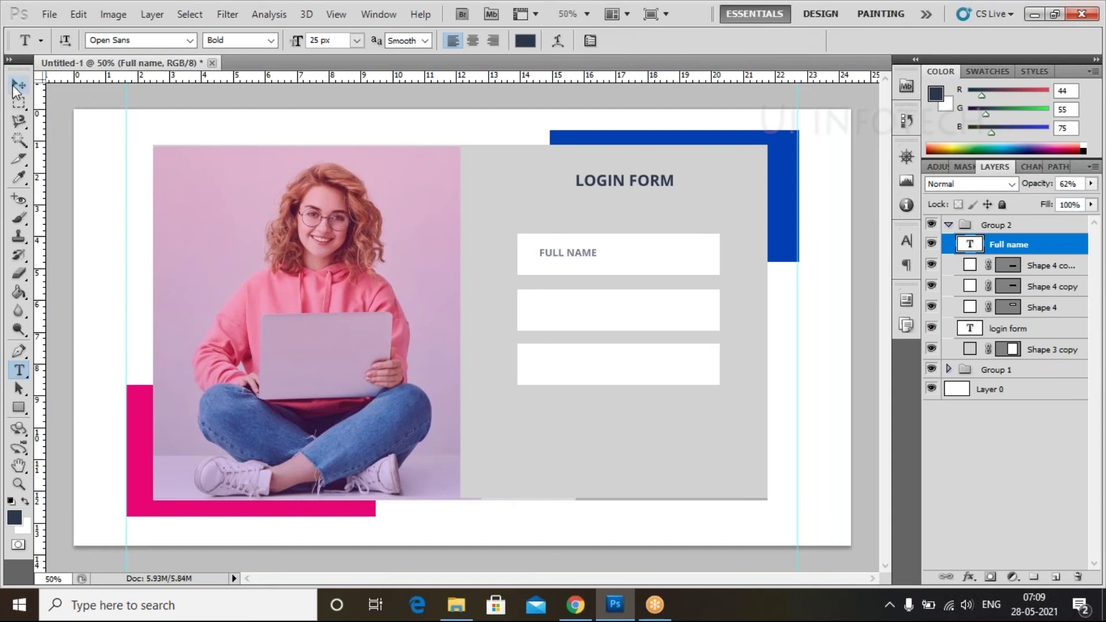
Move the FULL NAME text closer to the left edge of its white rectangle and place a vertical guide at the text's start.
key("Left")
key("Left")
key("Left")
key("Left")
key("Left")
key("Left")
key("Left")
key("Left")
key("Left")
key("Left")
key("Left")
key("Left")
key("Left")
key("Left")
key("Left")
key("Left")
key("Left")
key("Left")
key("Left")
key("Left")
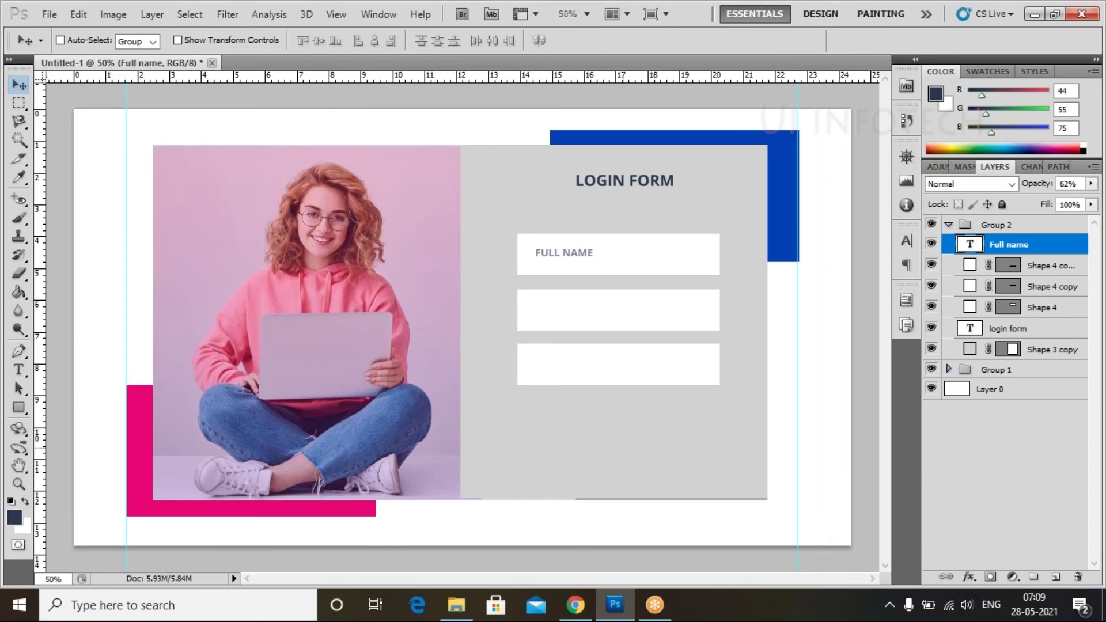
key("Left")
key("Left")
left_click_drag(39, 183, 532, 260)
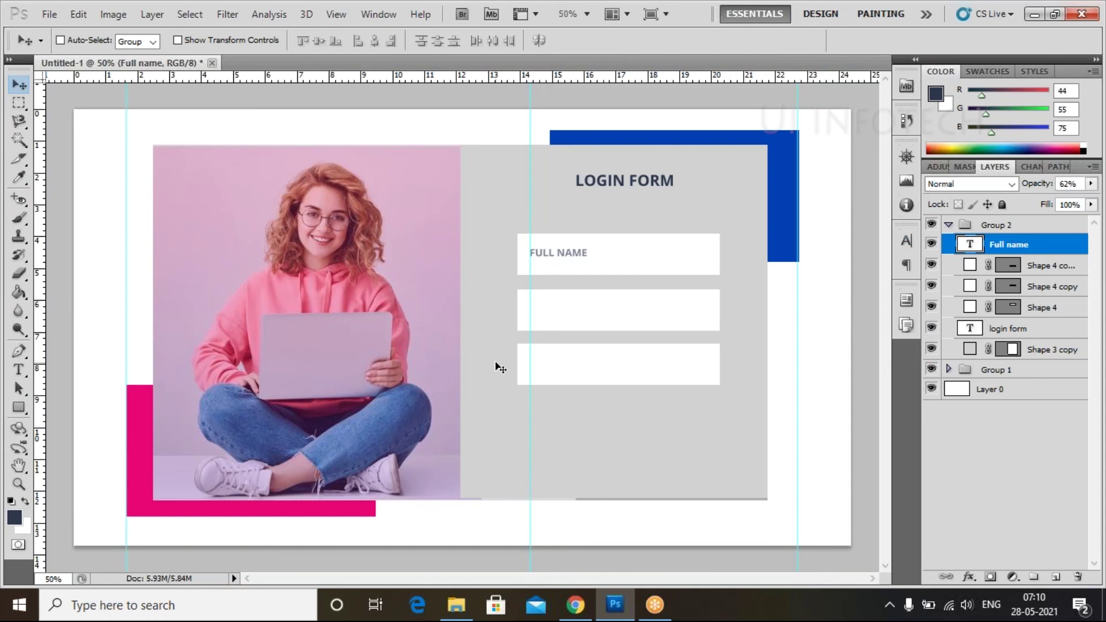
Copy the FULL NAME text into the two lower white rectangles along the guide, and change the middle copy to EMAIL.
key("alt")
left_click_drag(554, 265, 559, 367)
double_click(970, 265)
key("BackSpace")
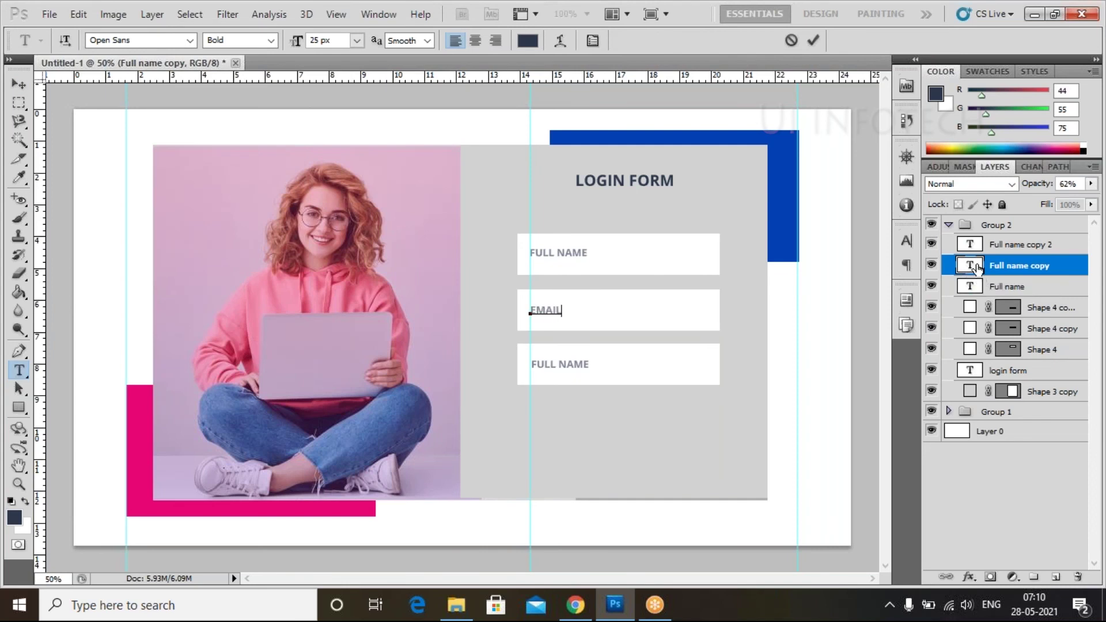
key("ctrl+Return")
key("v")
Change the text copy in the lowest white rectangle to PASSWORD and hide the guides.
double_click(970, 244)
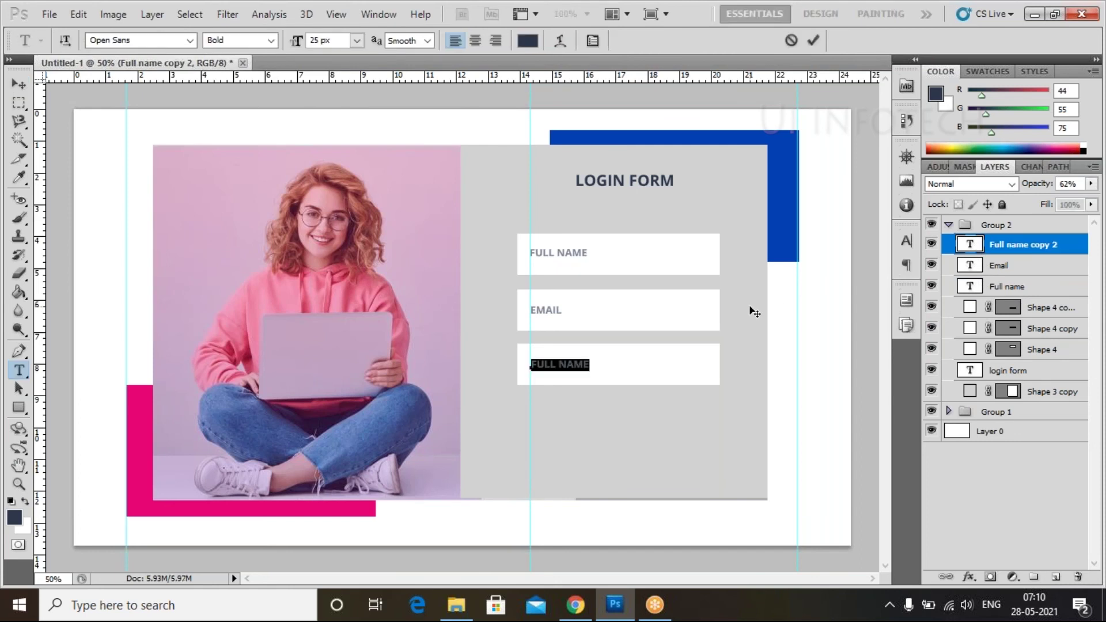
key("BackSpace")
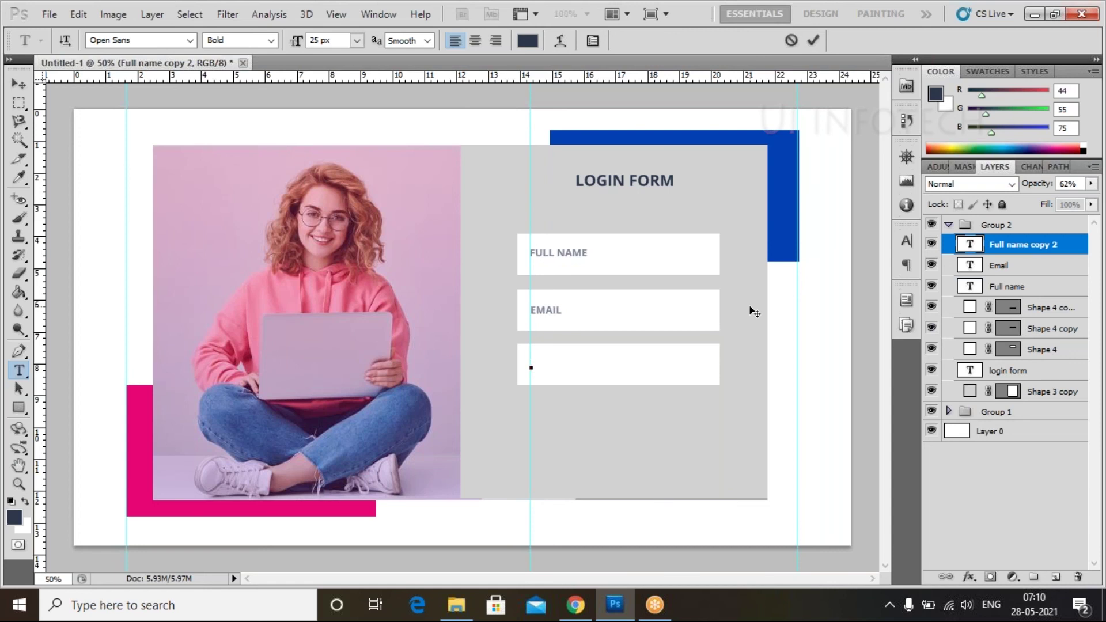
type("ASSWORD")
left_click(953, 244)
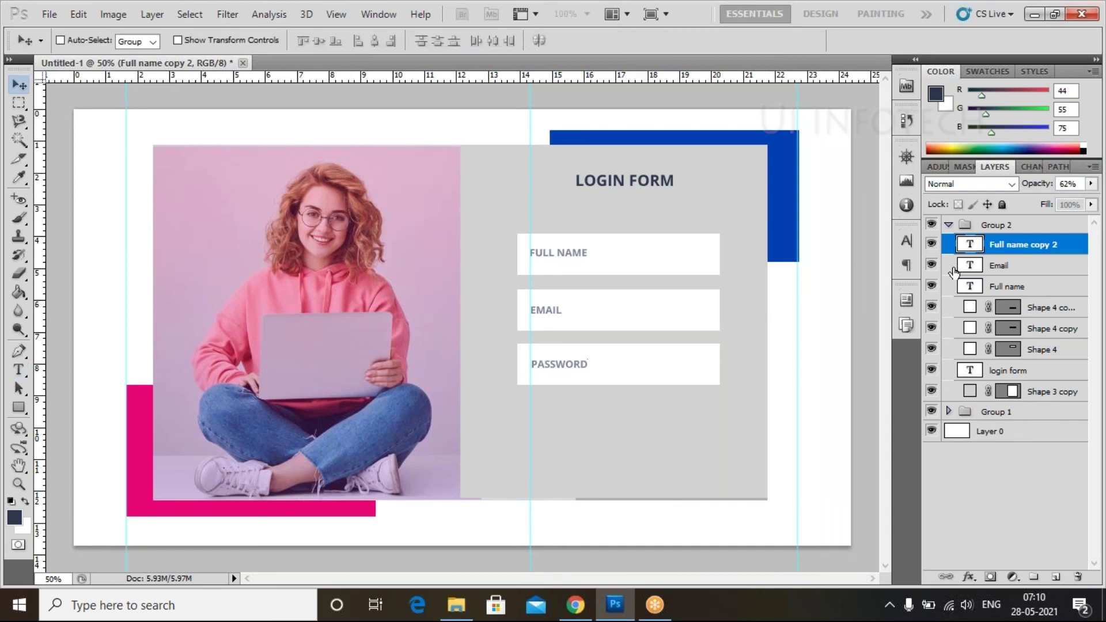
key("v")
key("ctrl+semicolon")
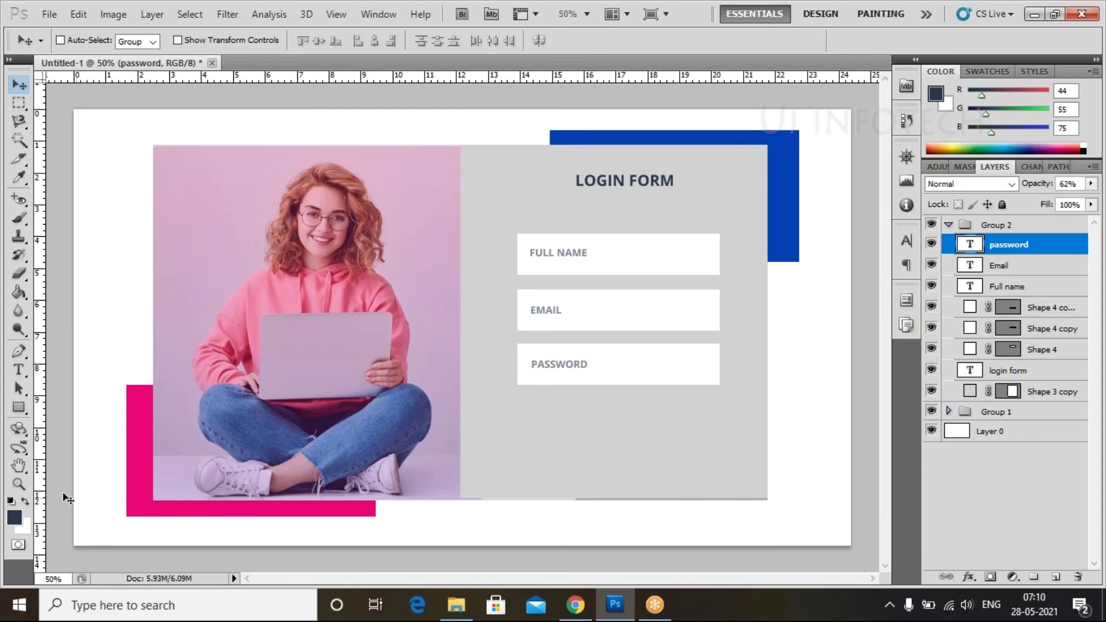
Draw a rectangle about half a field's width centred below the PASSWORD field and fill it with pink e70474 sampled from the lower-left rectangle.
left_click_drag(19, 408, 64, 411)
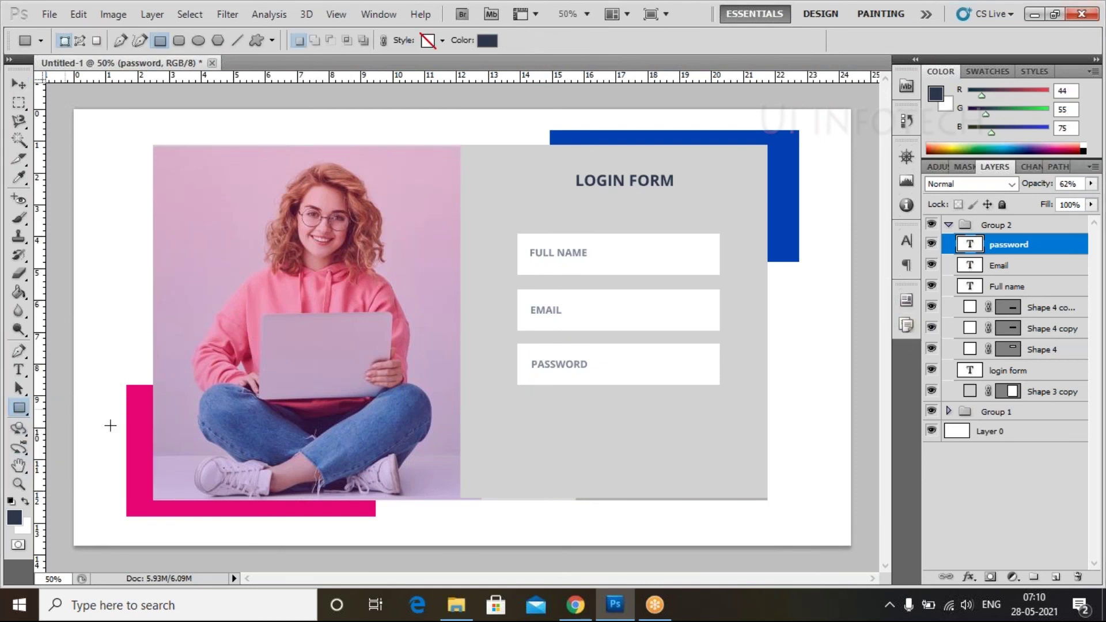
left_click_drag(567, 405, 660, 442)
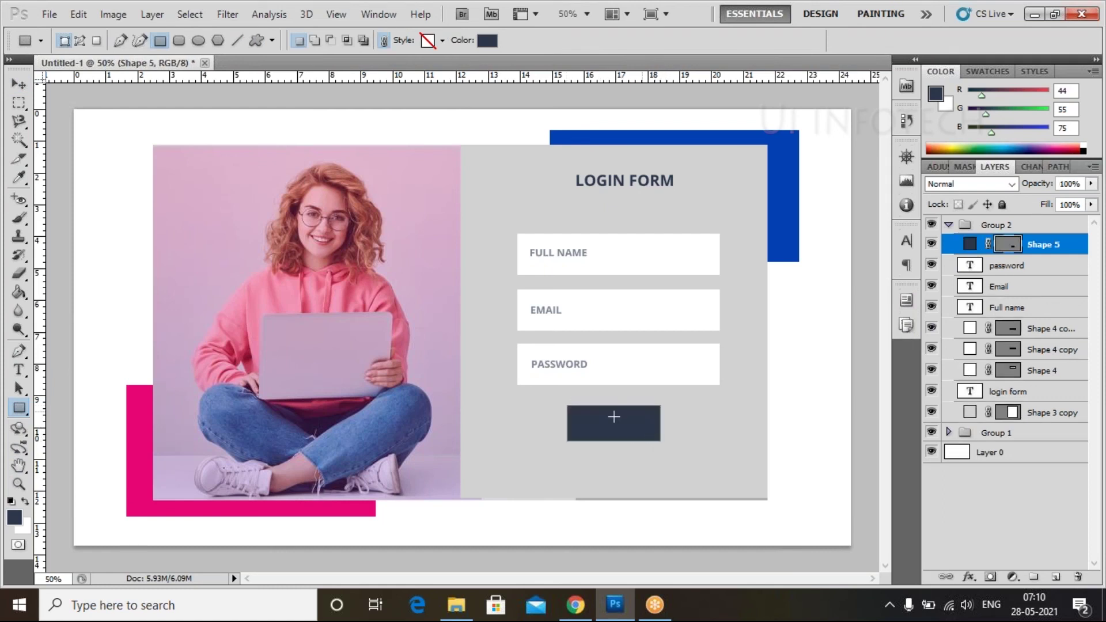
double_click(970, 244)
left_click(341, 505)
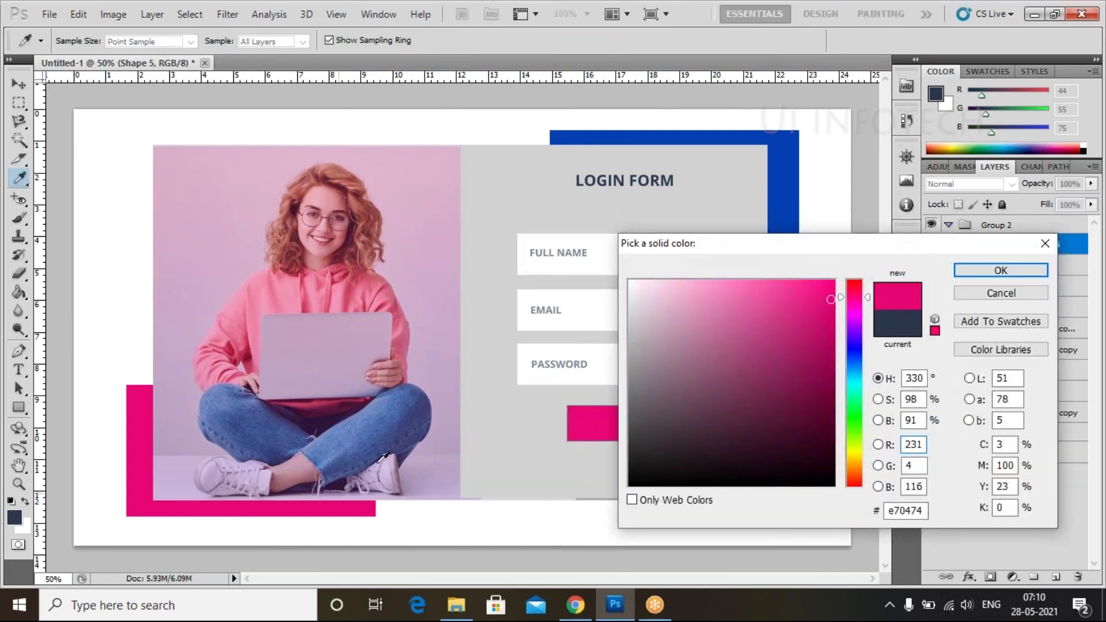
left_click(987, 276)
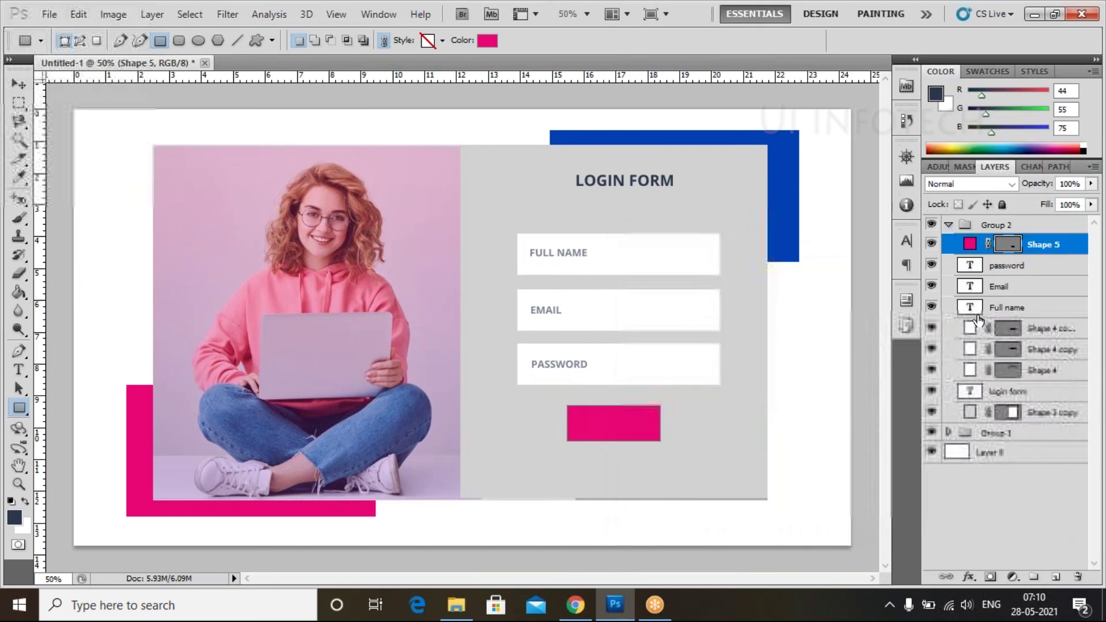
left_click(988, 534)
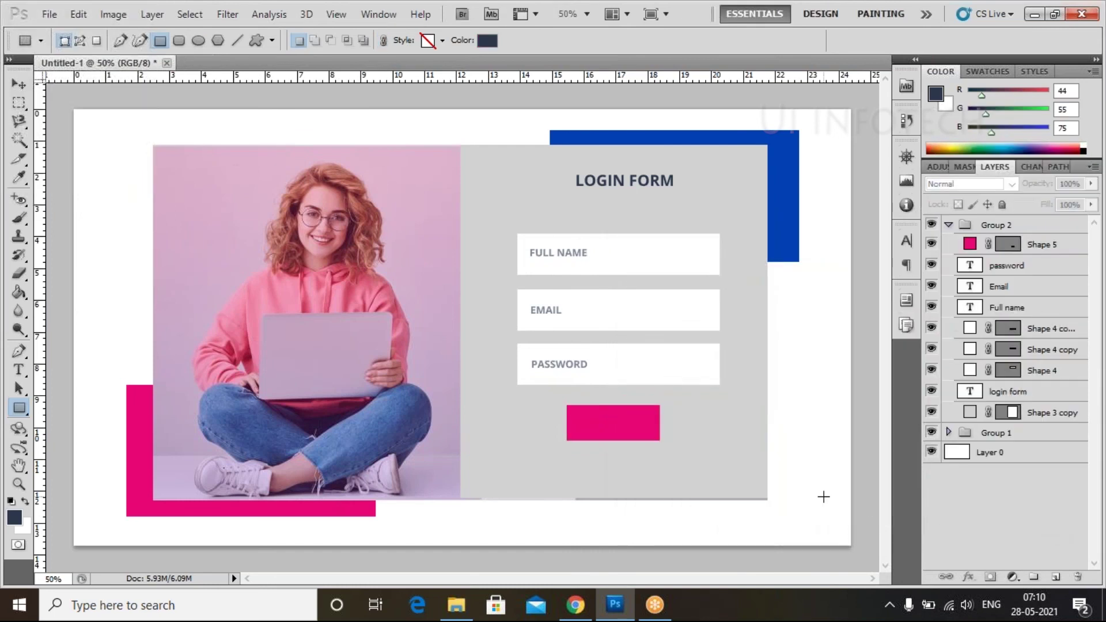
Nudge the pink rectangle below the PASSWORD field slightly down and to the left.
key("v")
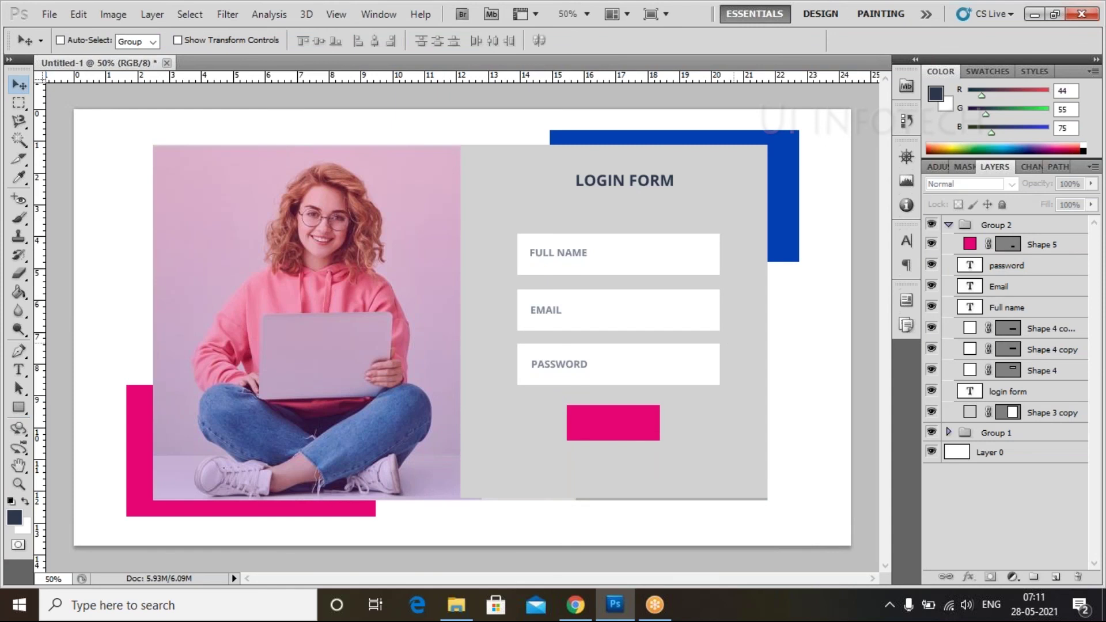
left_click(1009, 242)
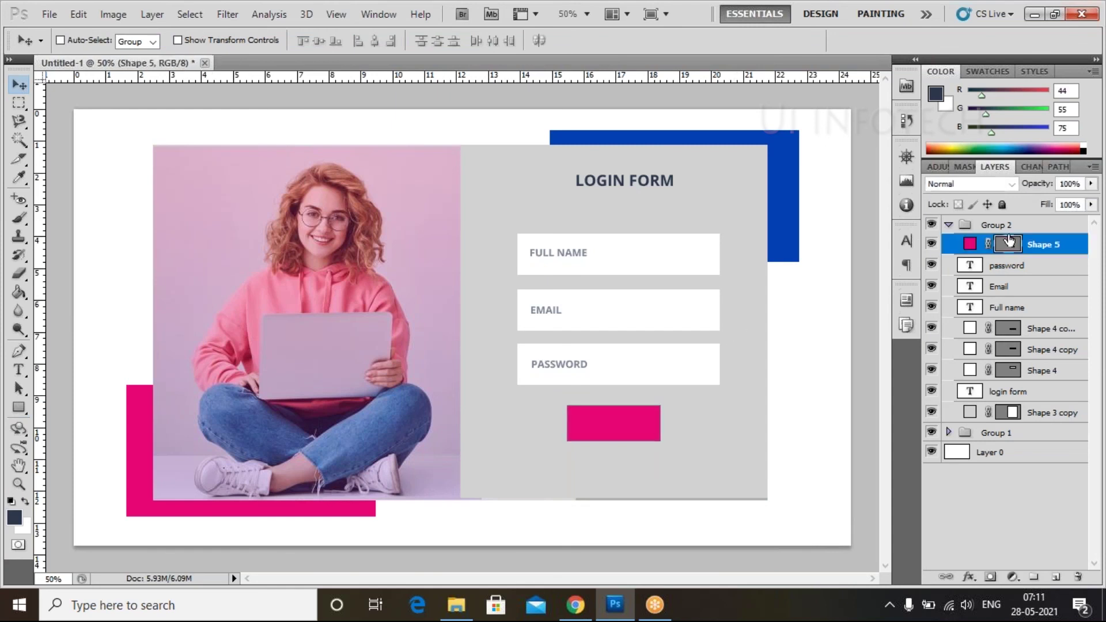
key("Down")
key("Down")
key("Down")
key("Down")
key("Down")
key("Down")
key("Down")
key("Down")
key("Down")
key("Down")
key("Down")
key("Down")
key("Left")
key("Left")
key("Left")
key("Left")
key("Left")
key("Left")
Add the text LOGIN in Open Sans Bold 25 px on the pink rectangle, at the top of Group 2.
left_click(1006, 226)
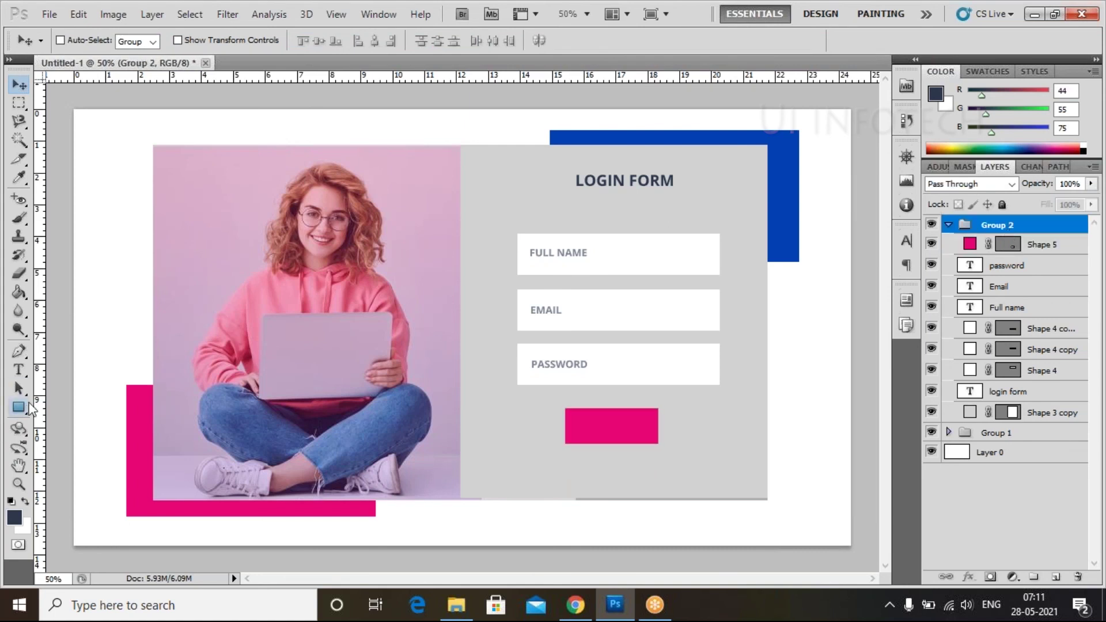
left_click(19, 370)
left_click(591, 424)
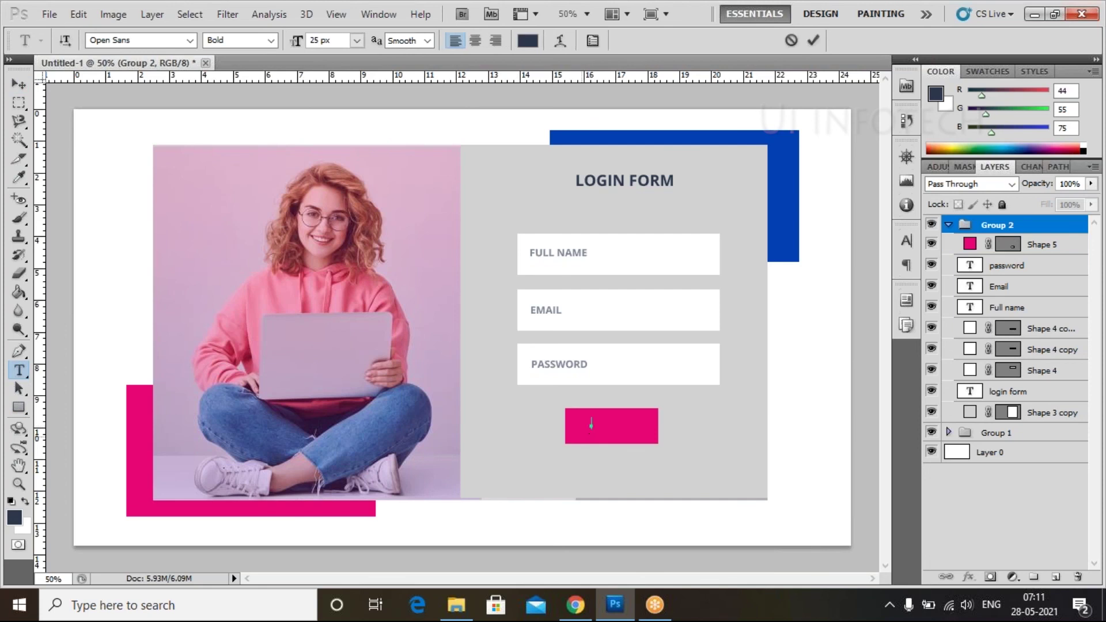
type("Login")
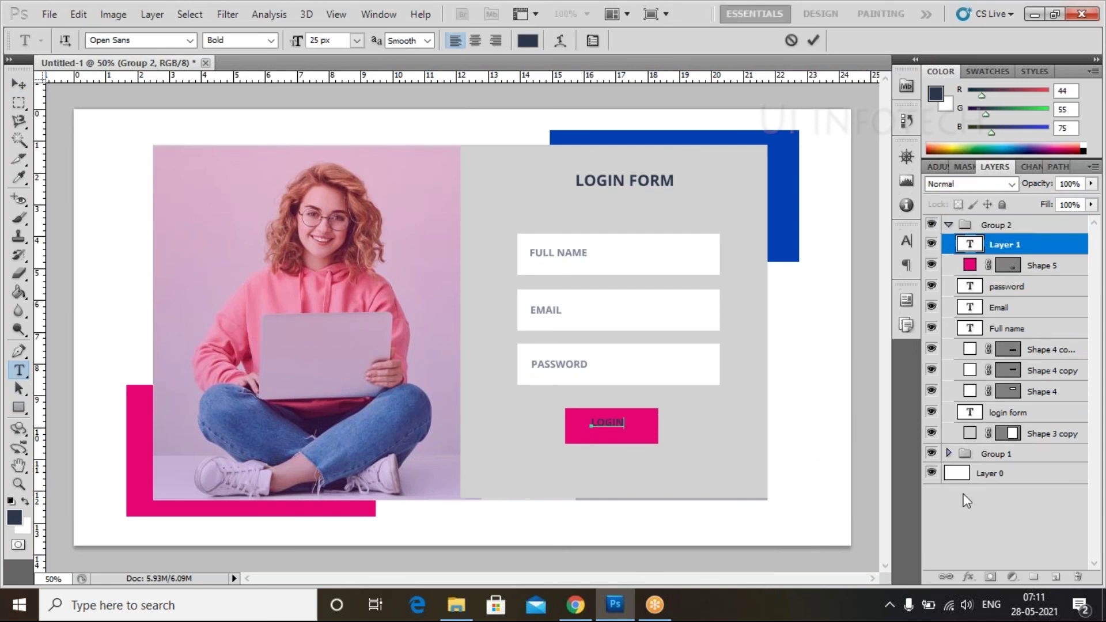
left_click(990, 505)
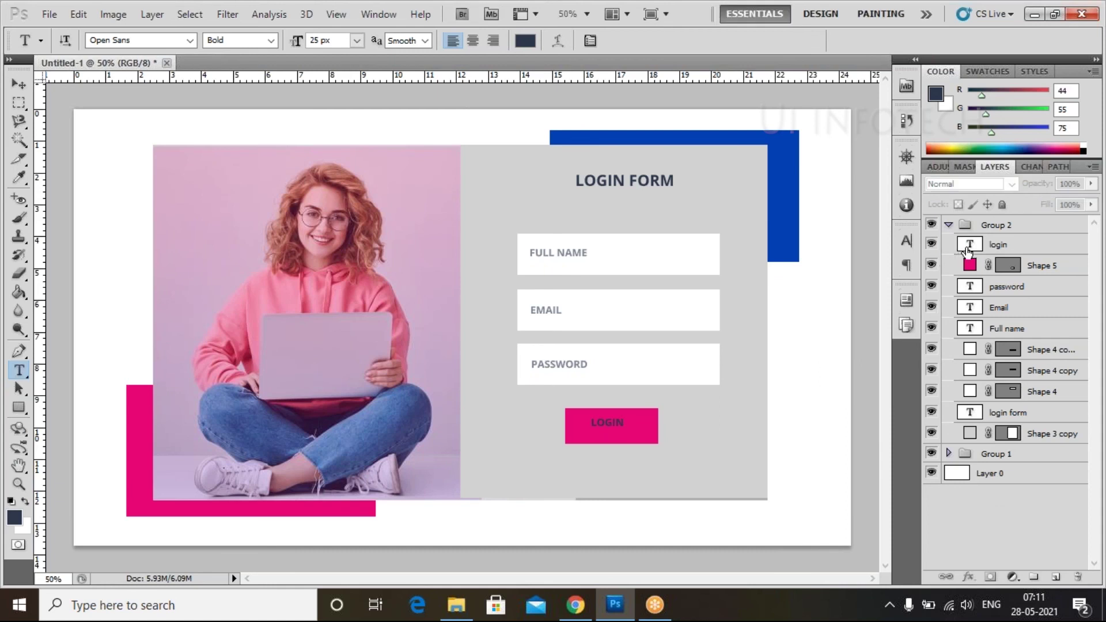
Change the LOGIN button text colour to white (ffffff).
double_click(968, 247)
left_click(528, 40)
left_click(481, 124)
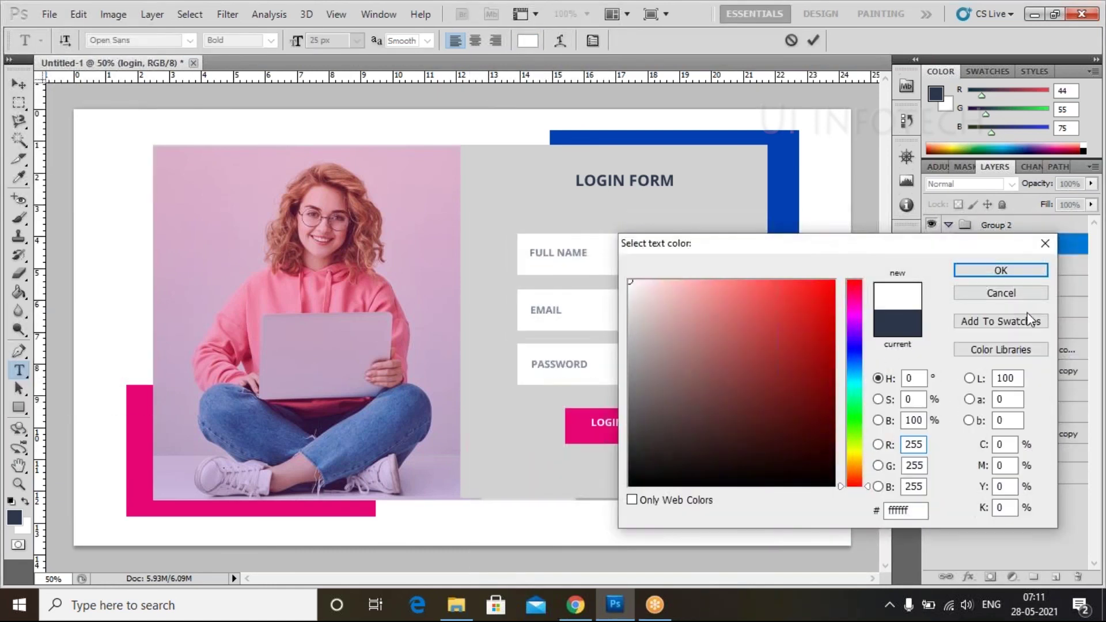
left_click(997, 275)
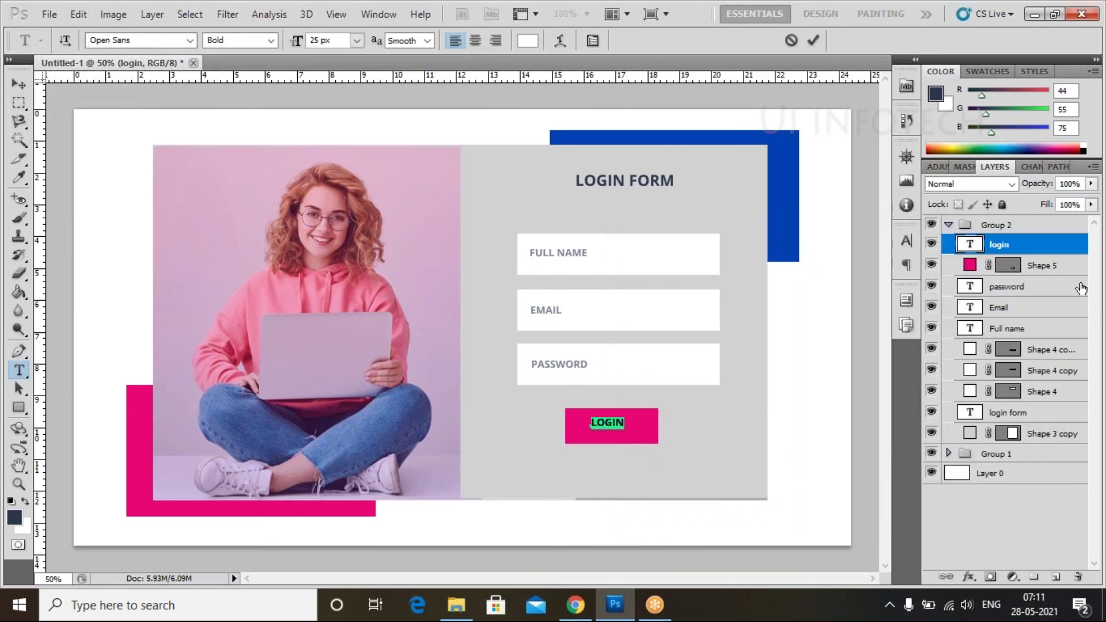
Align the LOGIN text and the pink rectangle on their horizontal and vertical centres.
left_click(1054, 266, "ctrl")
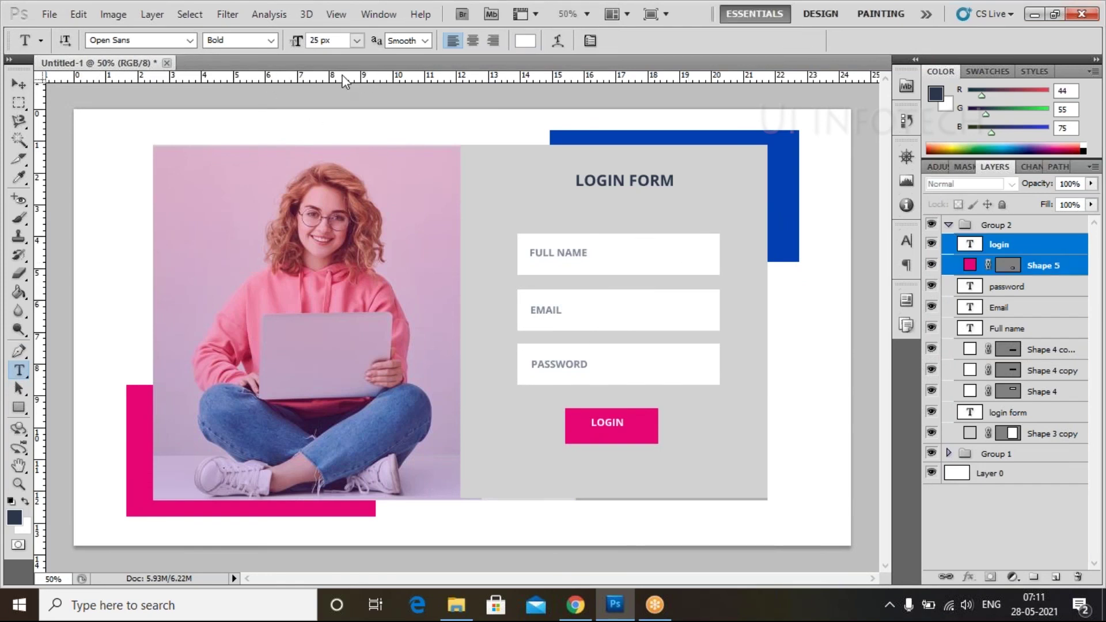
left_click(19, 84)
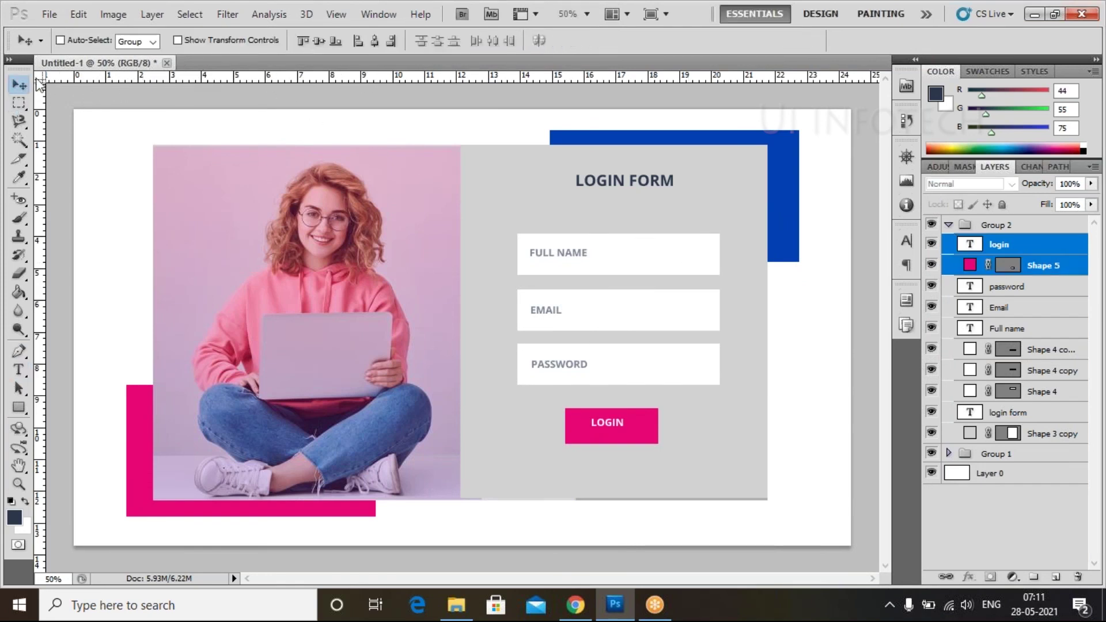
left_click(373, 39)
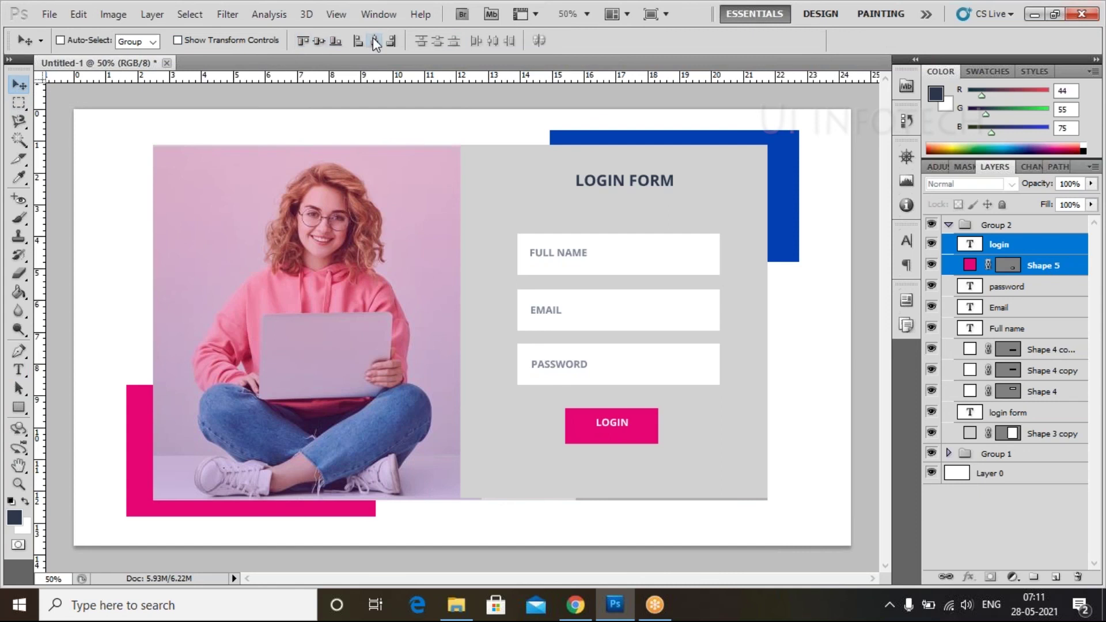
left_click(317, 42)
left_click(1015, 522)
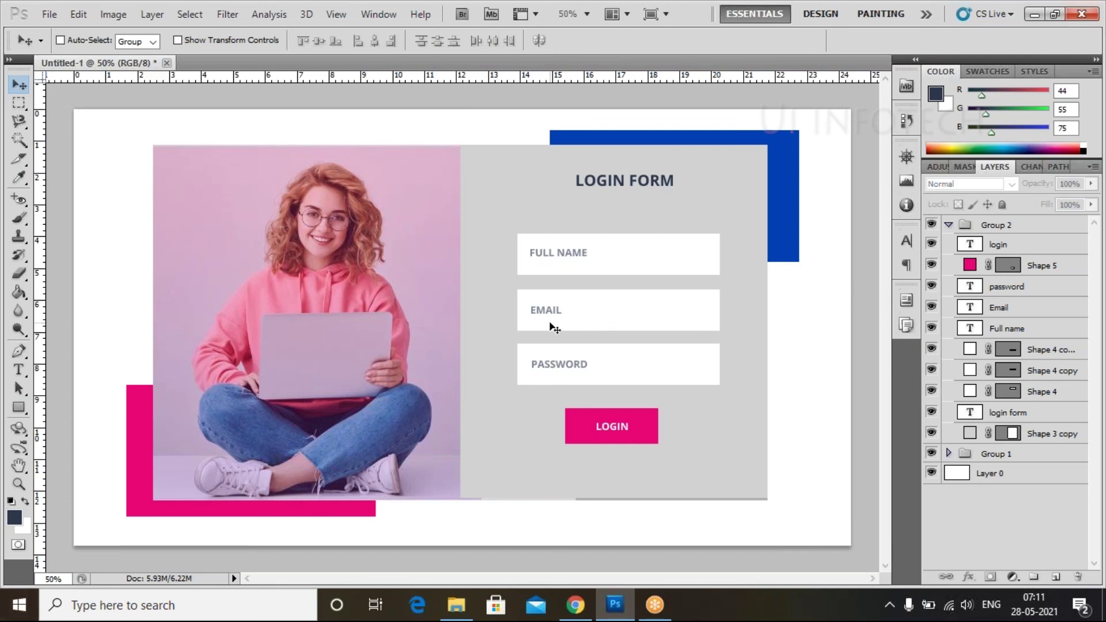
Save the design to the Desktop as a Photoshop file named form, with Maximize Compatibility on.
key("ctrl+s")
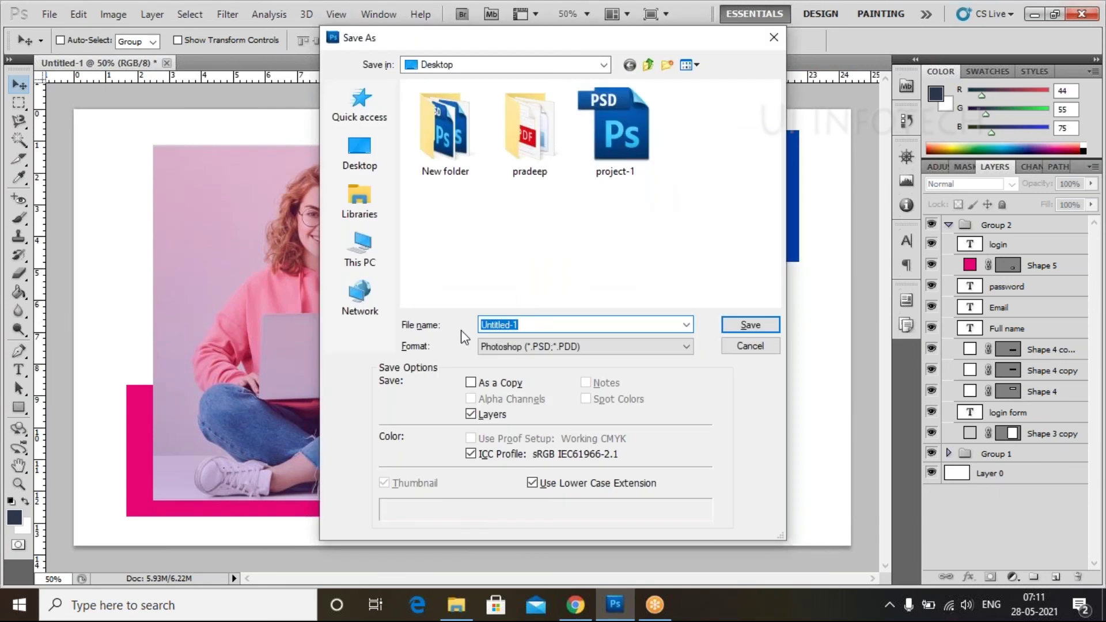
key("BackSpace")
type("form")
left_click(741, 327)
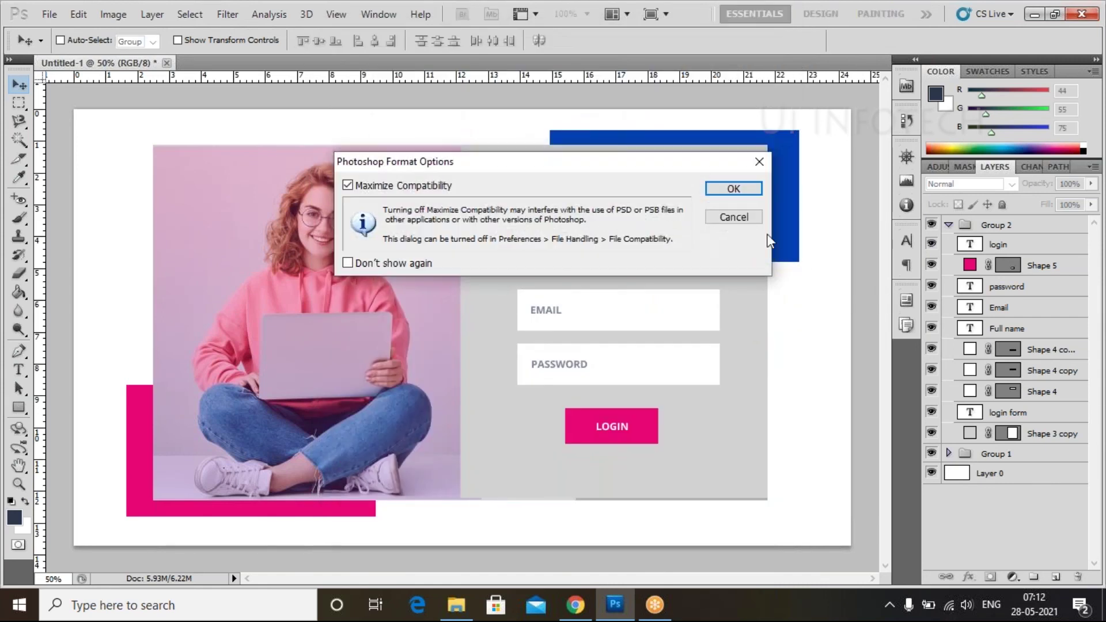
left_click(747, 188)
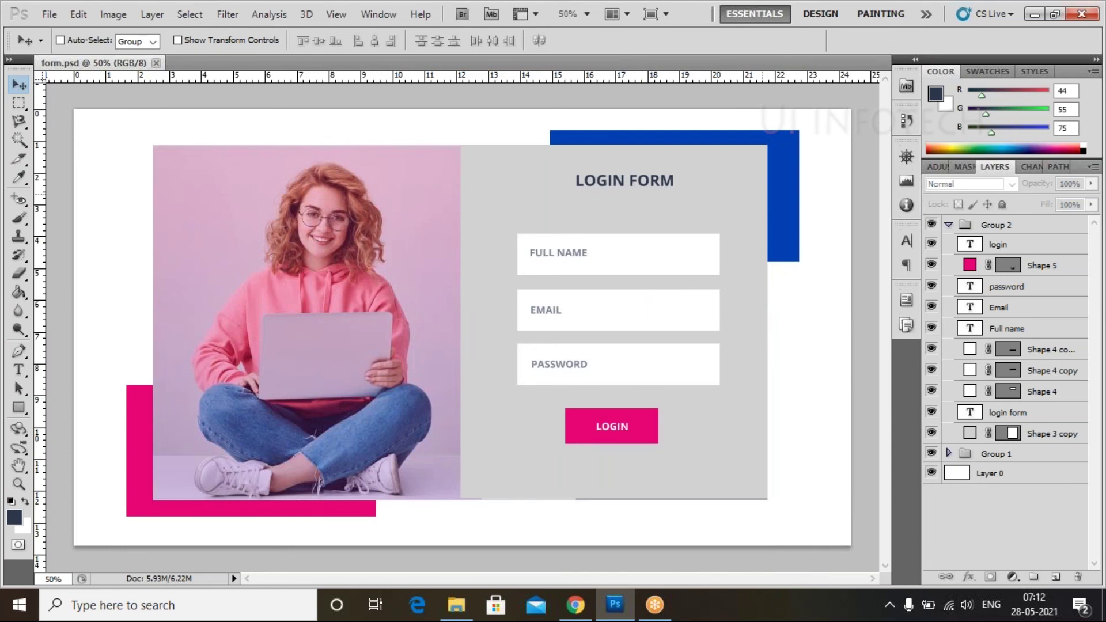
Save a JPEG copy of the design as form.jpg on the Desktop at Maximum quality 12, Baseline Standard.
key("ctrl+shift+s")
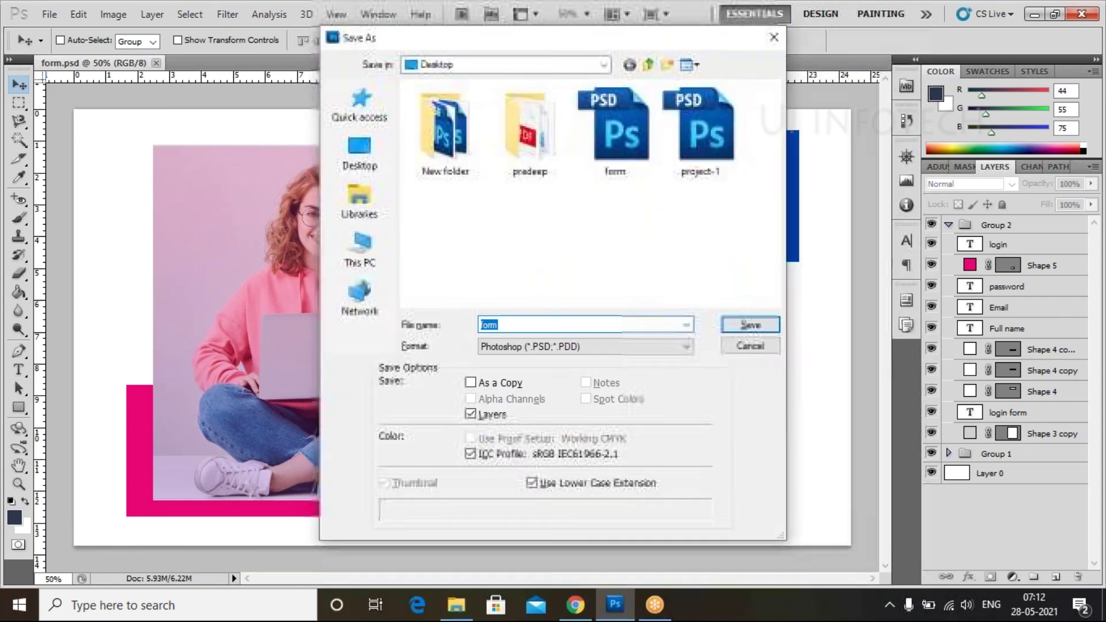
left_click(550, 347)
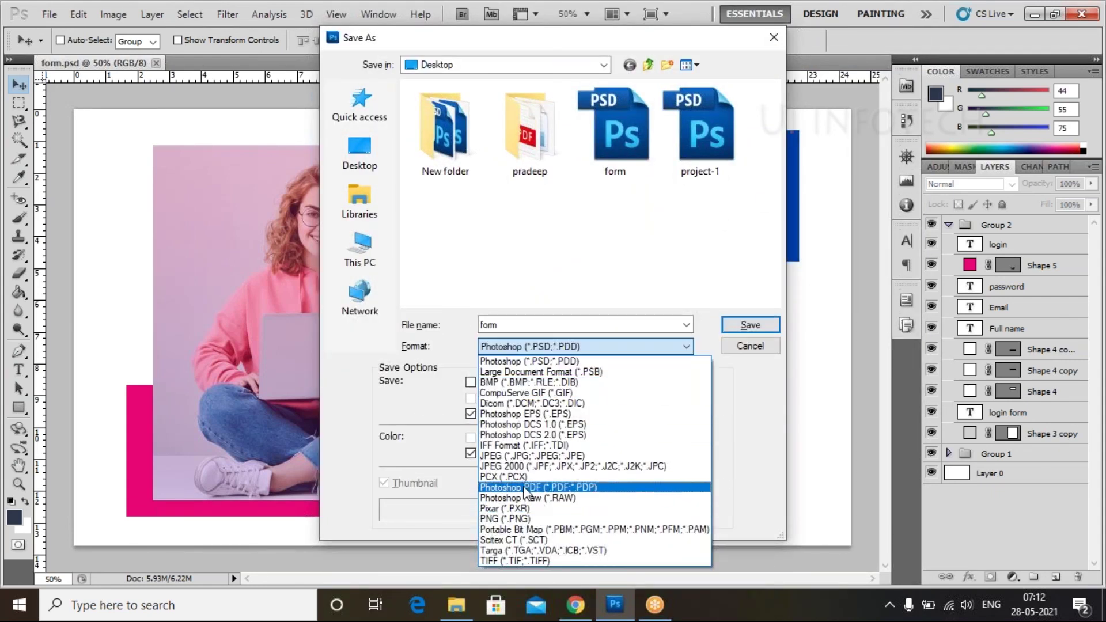
left_click(525, 456)
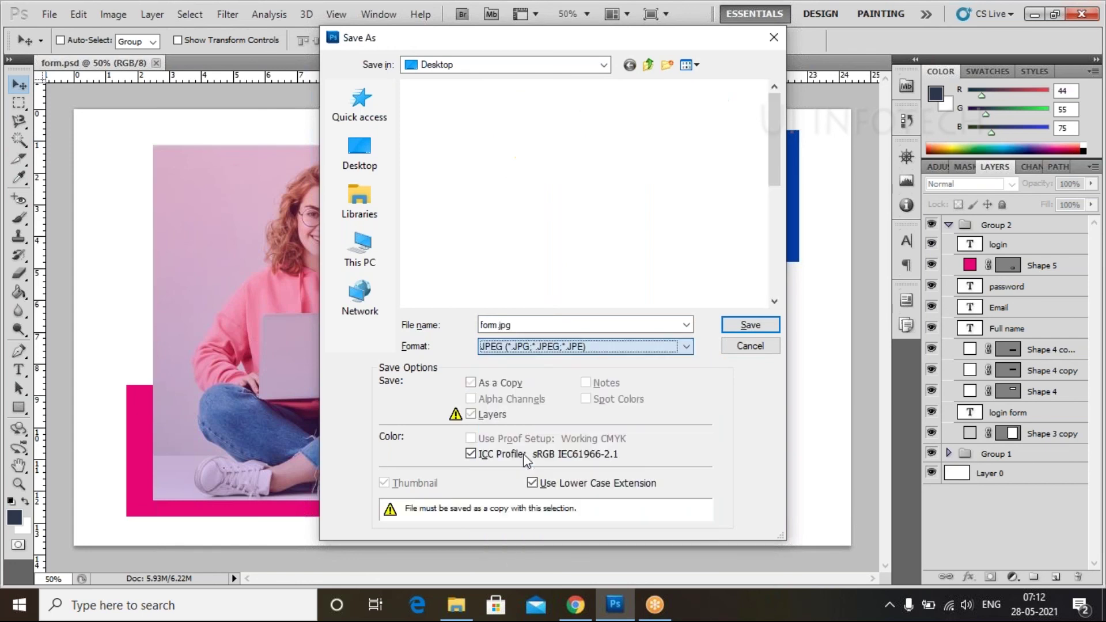
left_click(780, 327)
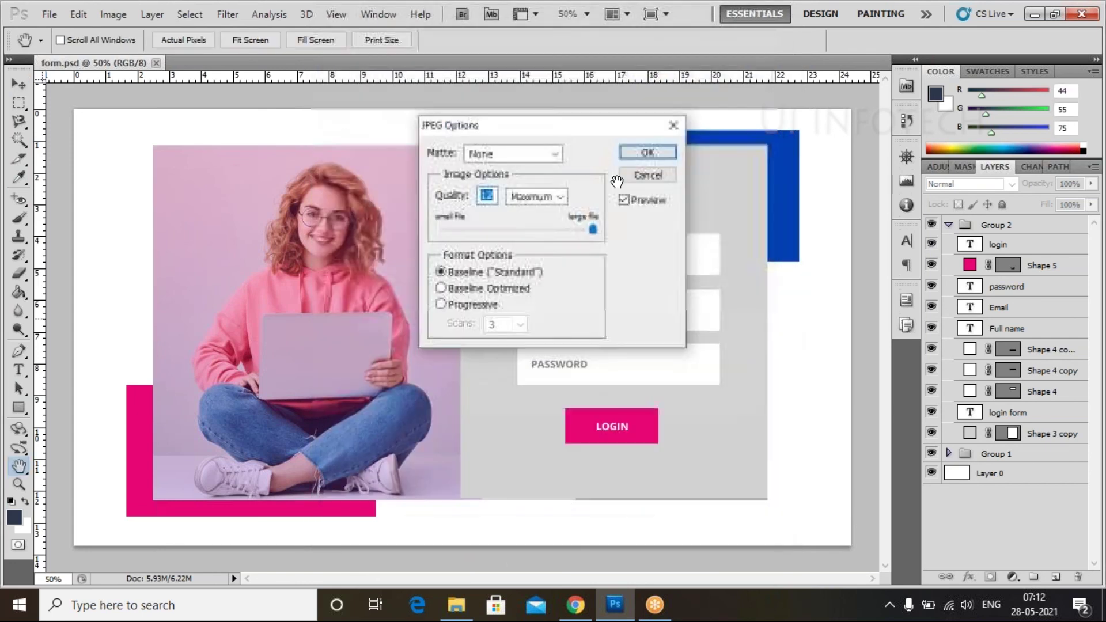
left_click(650, 153)
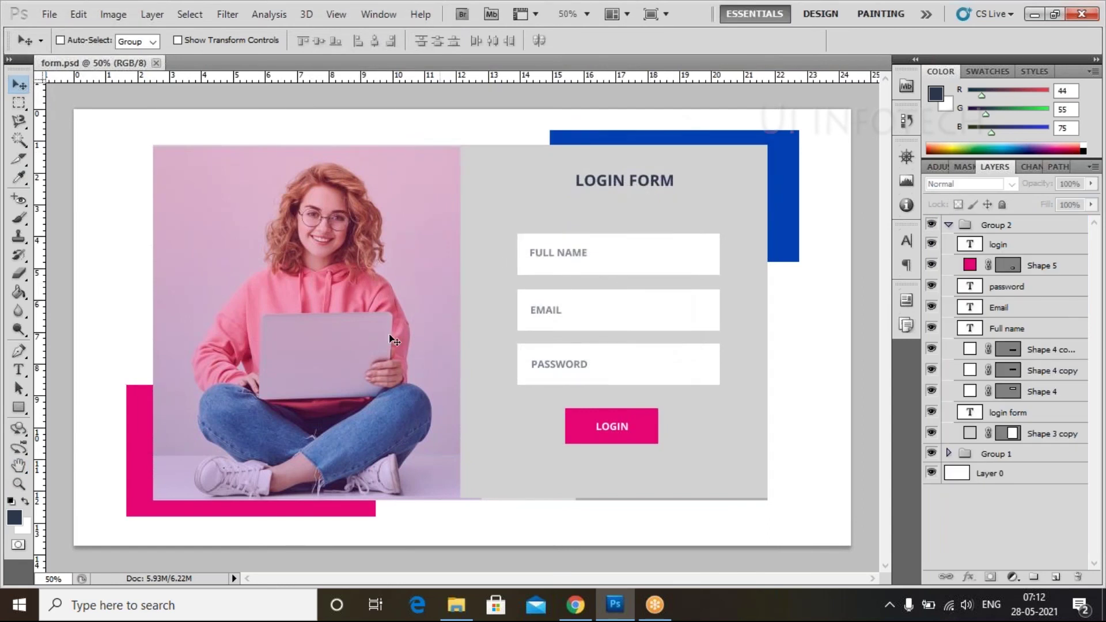
Switch to File Explorer and open the form JPEG image from the Desktop folder.
left_click(455, 608)
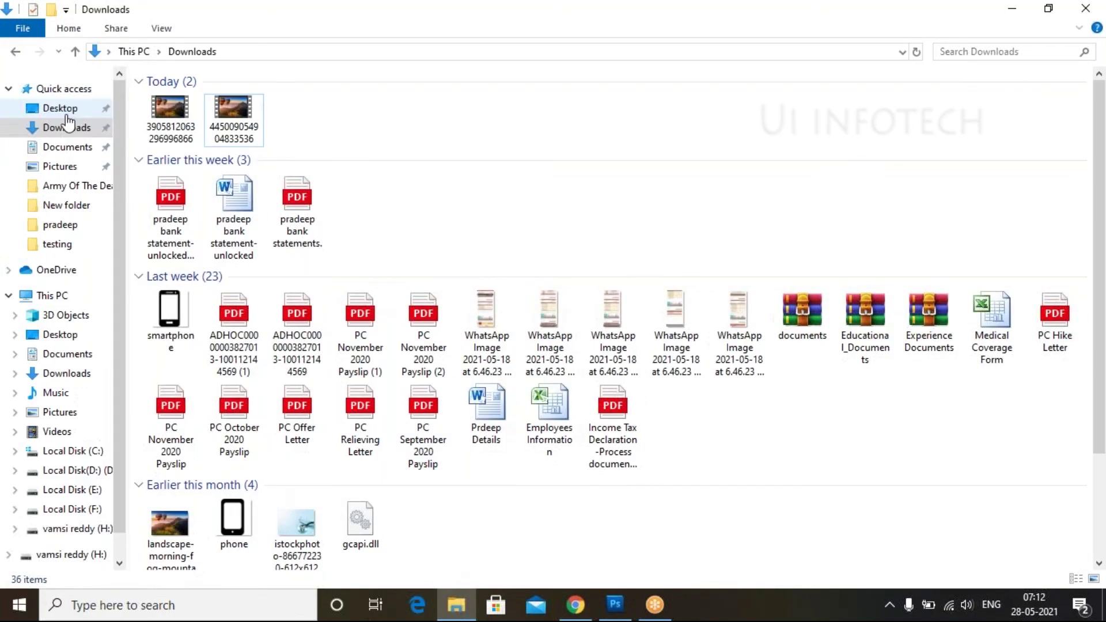
left_click(99, 111)
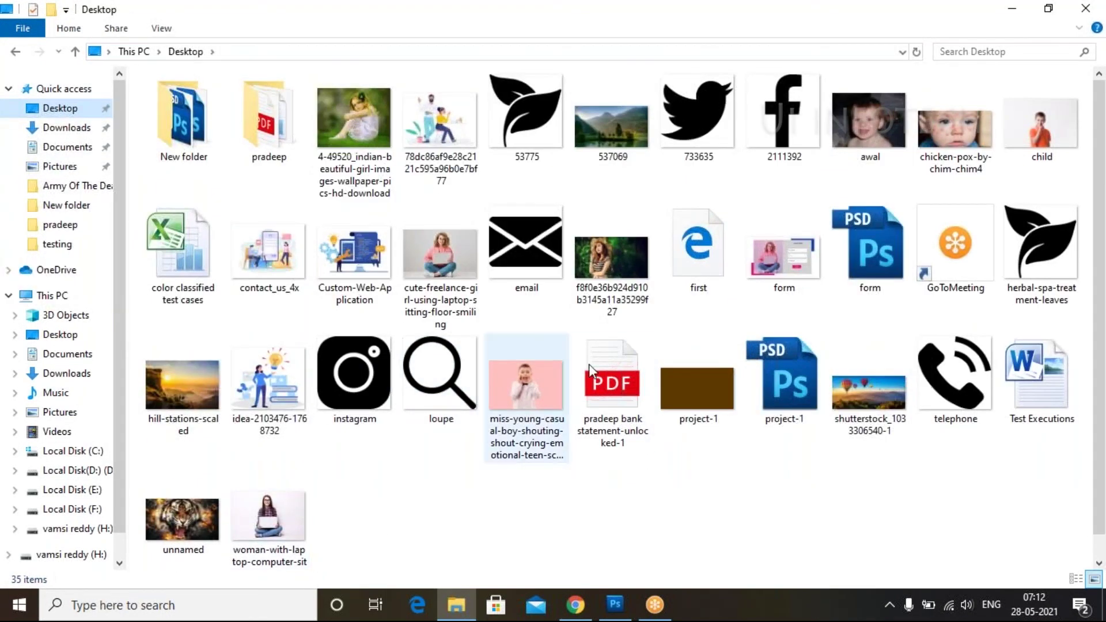
left_click(788, 282)
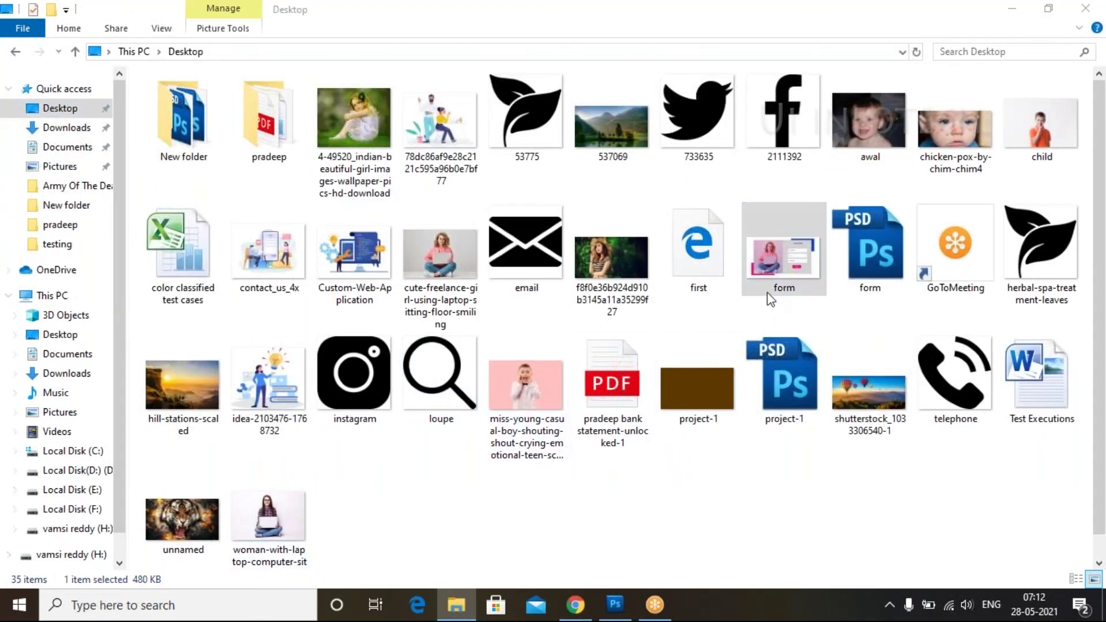
double_click(774, 292)
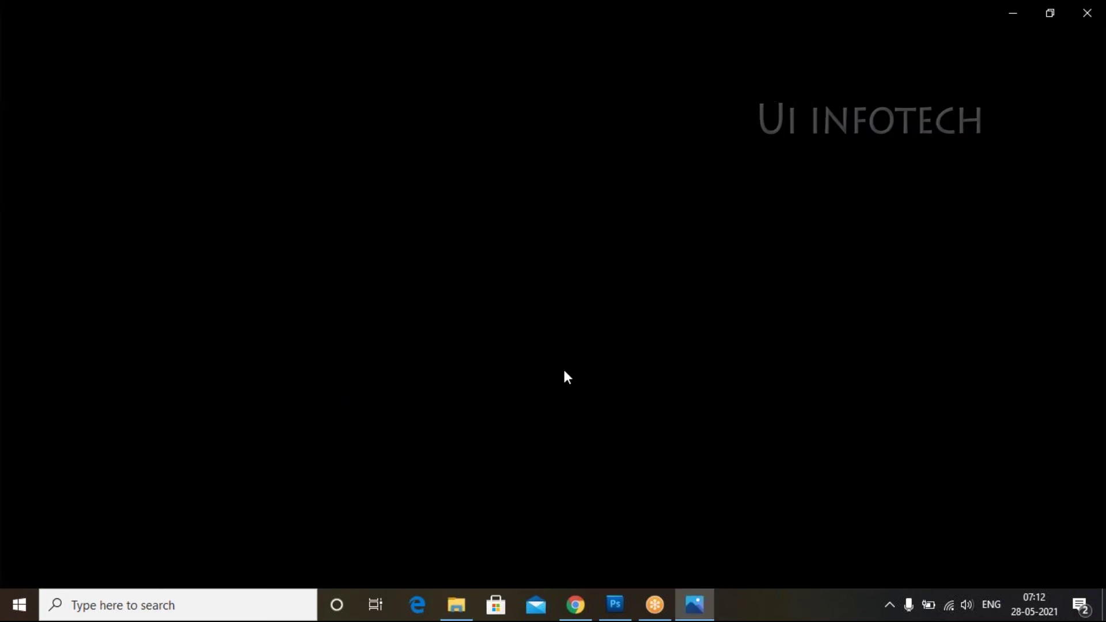